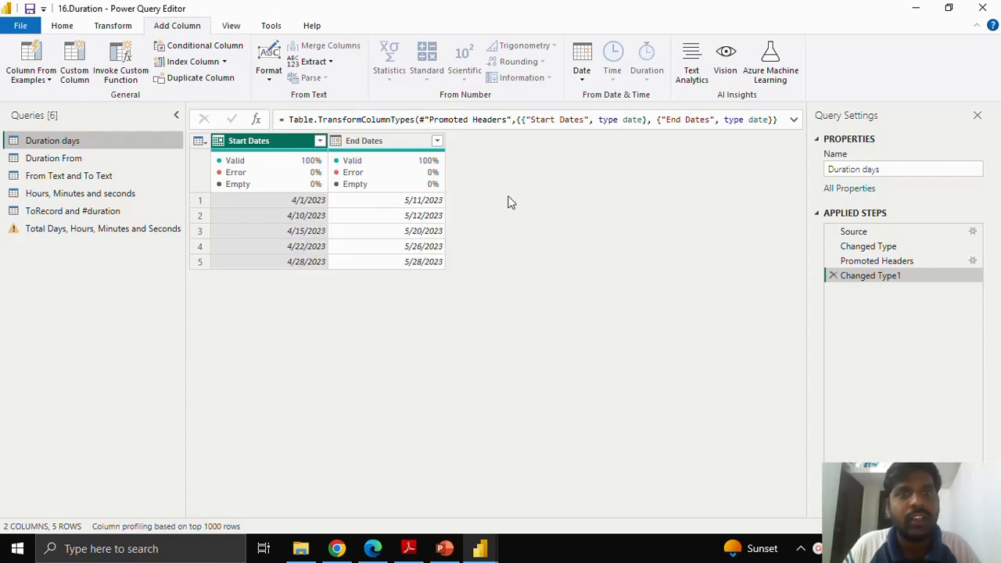
Step: Start a custom column in the Duration days query and name it "Duration days"
left_click(76, 72)
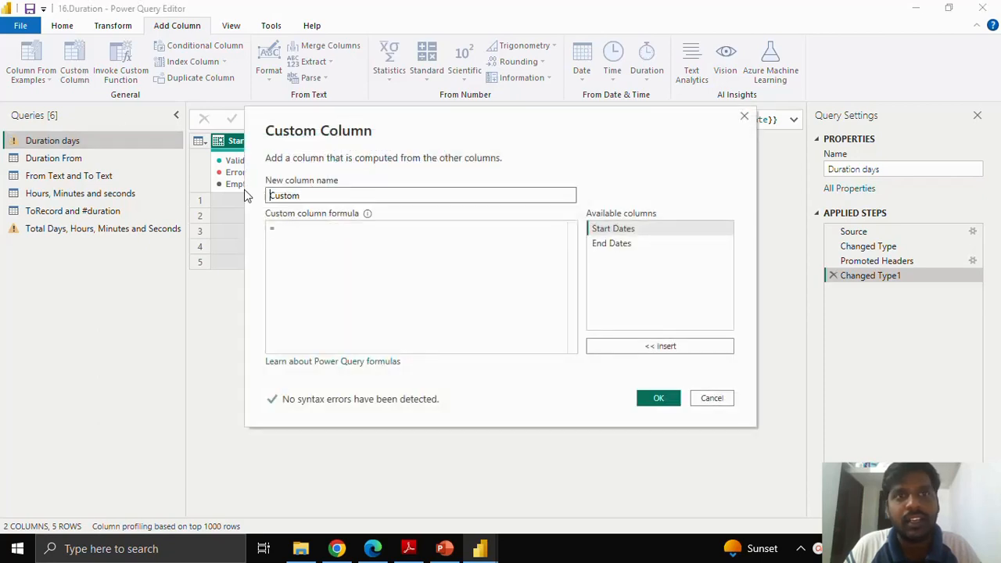
double_click(321, 197)
type("Dur")
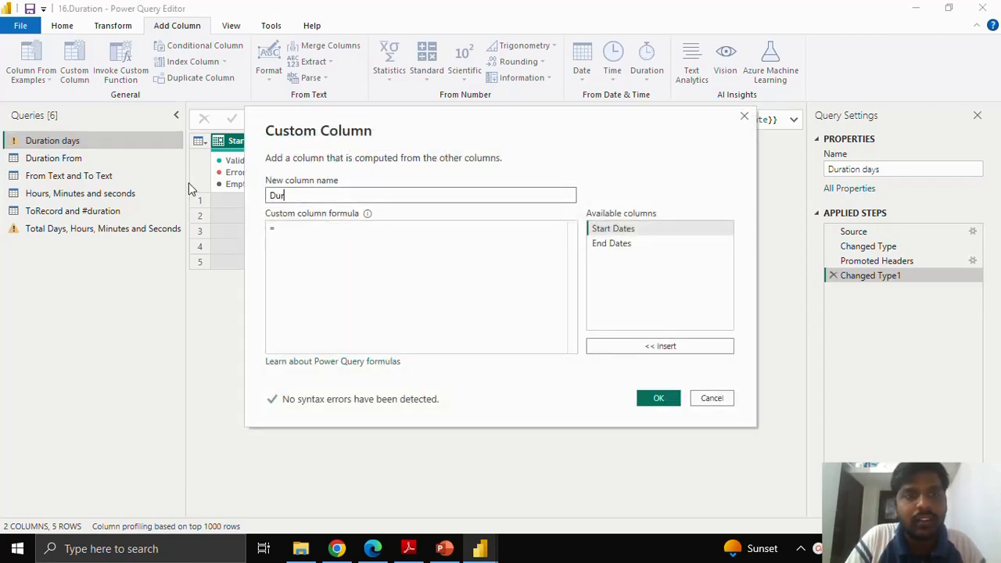
type("ation days")
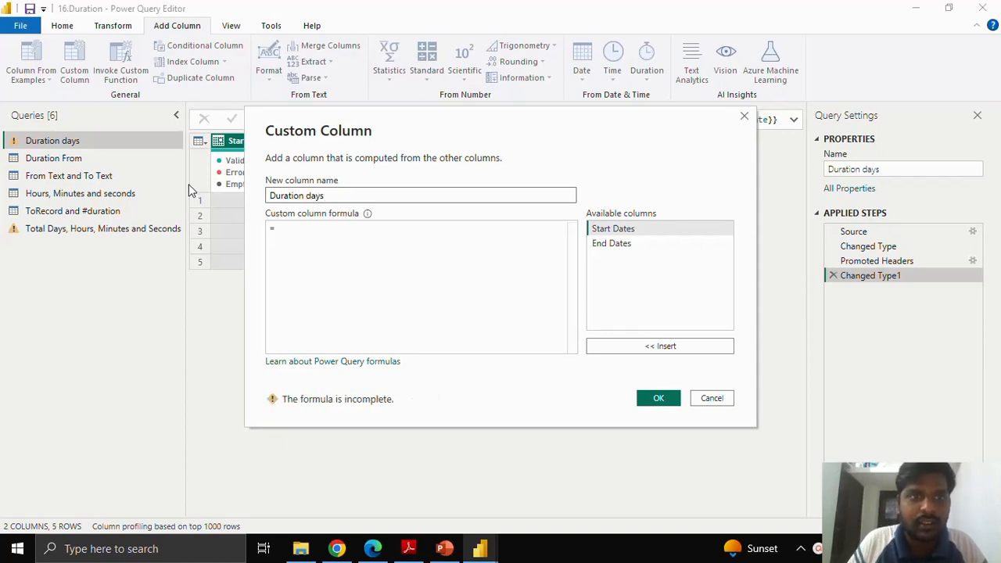
Step: Begin the custom column formula with the Duration.Days function and its opening parenthesis
left_click(325, 236)
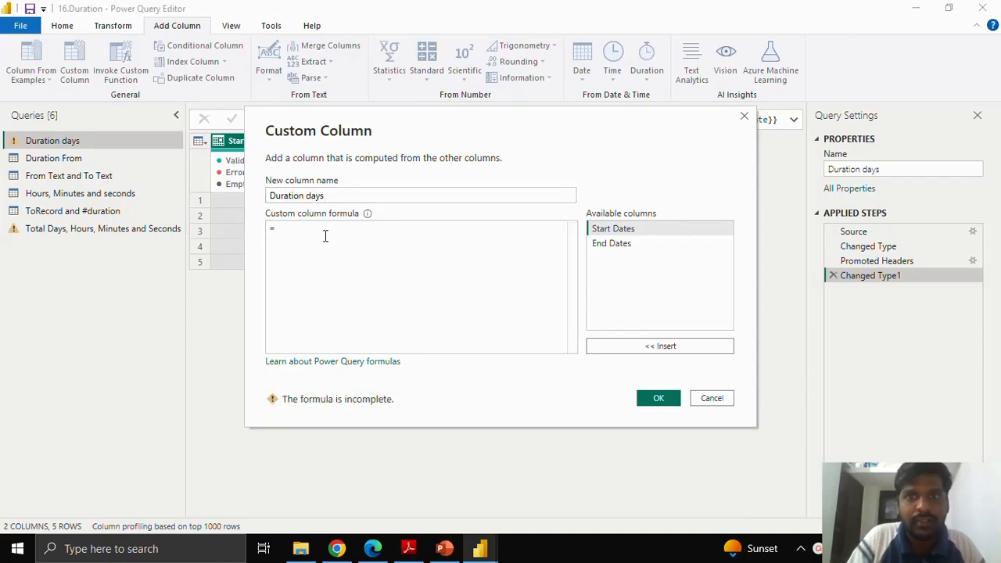
type("Durat")
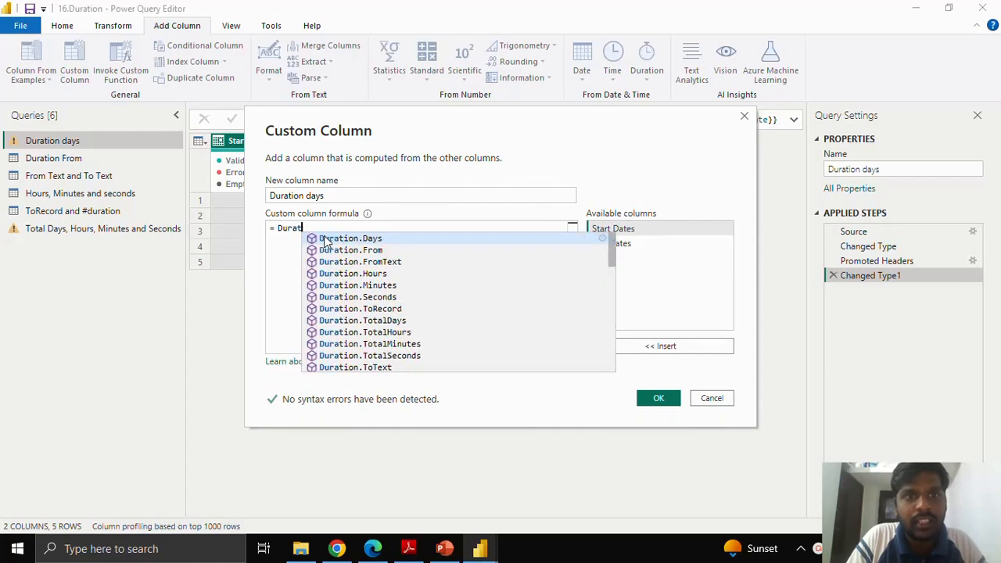
type("ion.")
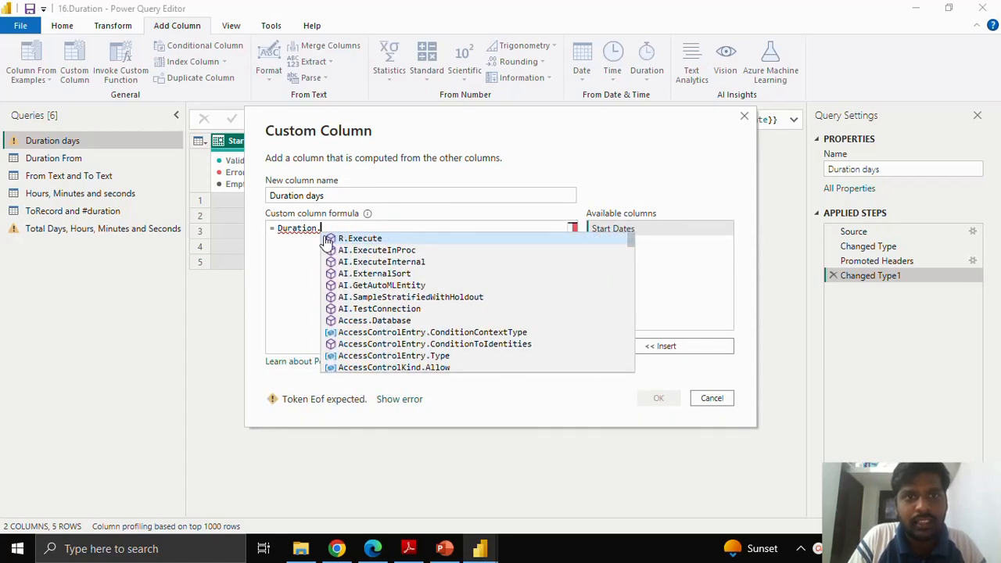
key("BackSpace")
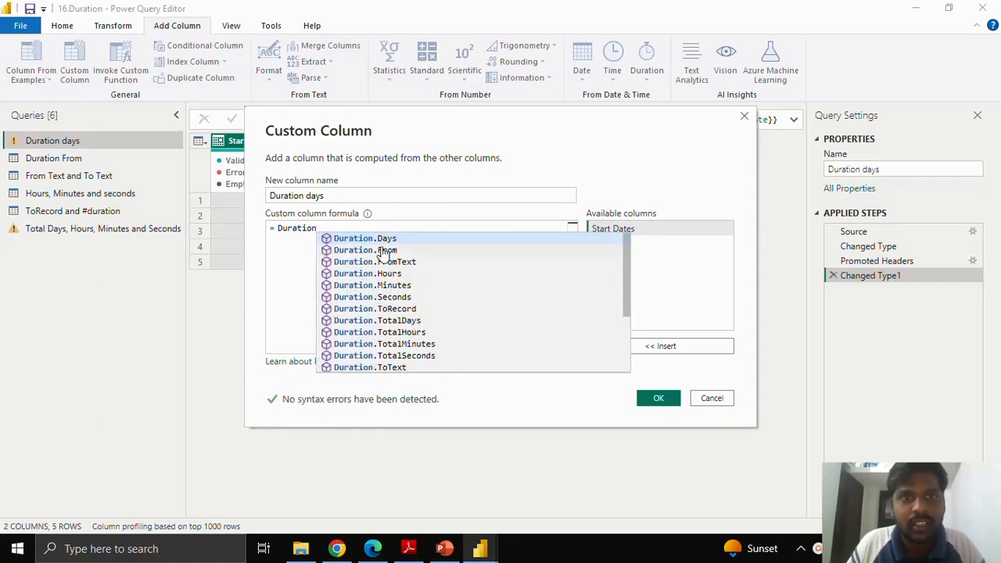
left_click(385, 238)
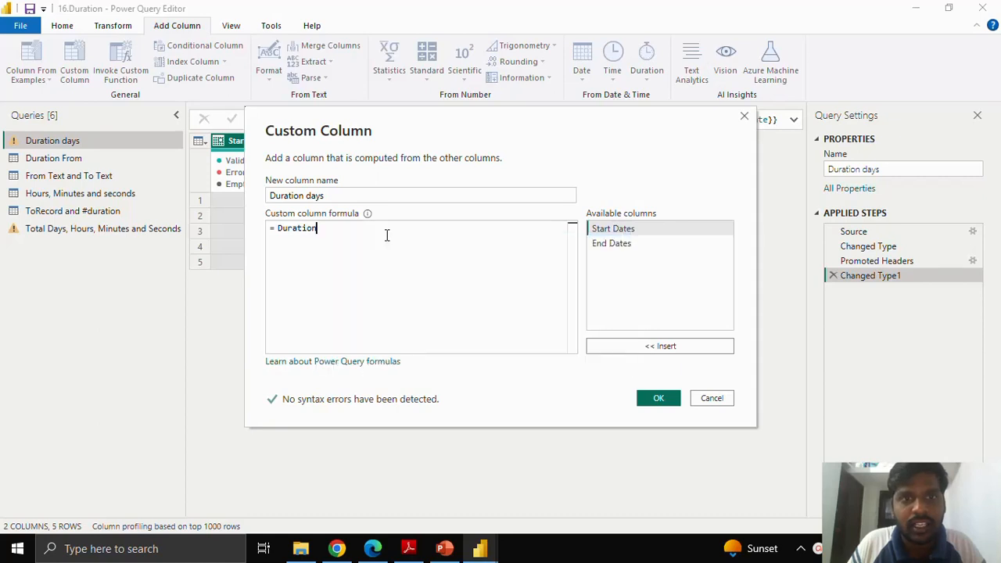
type("(")
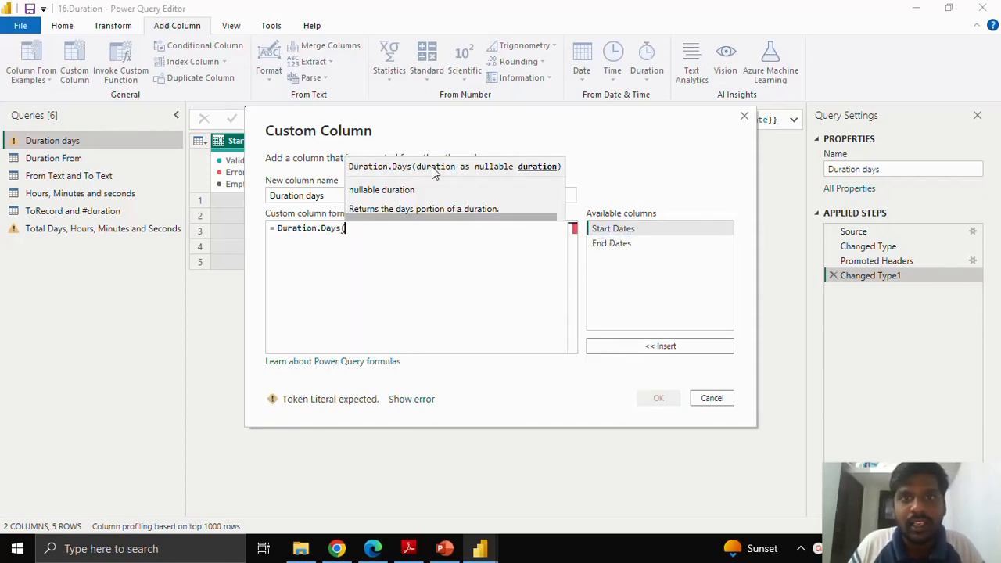
Step: Complete the Duration.Days argument as [End Dates]-[Start Dates] and add the column to the table
left_click(617, 247)
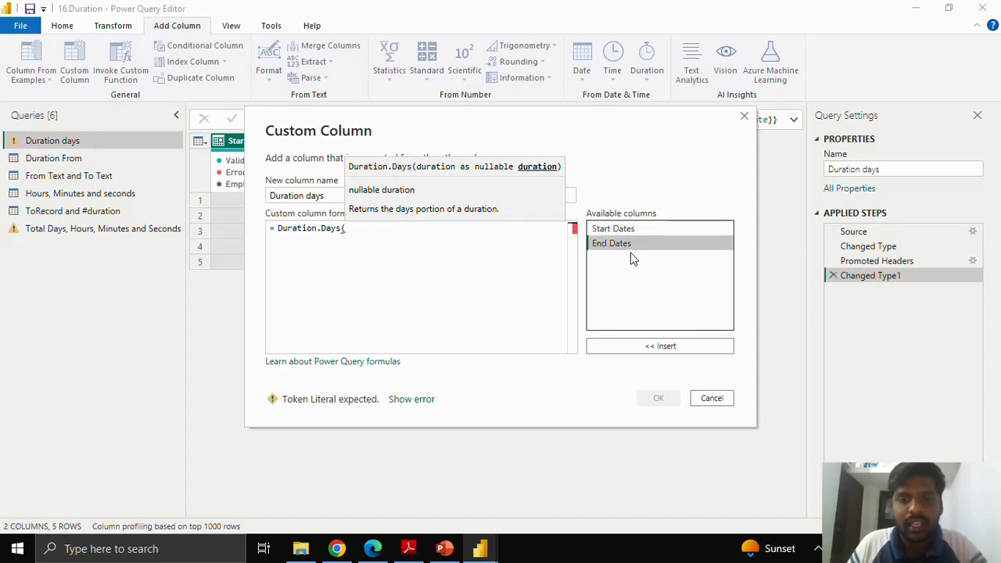
double_click(637, 345)
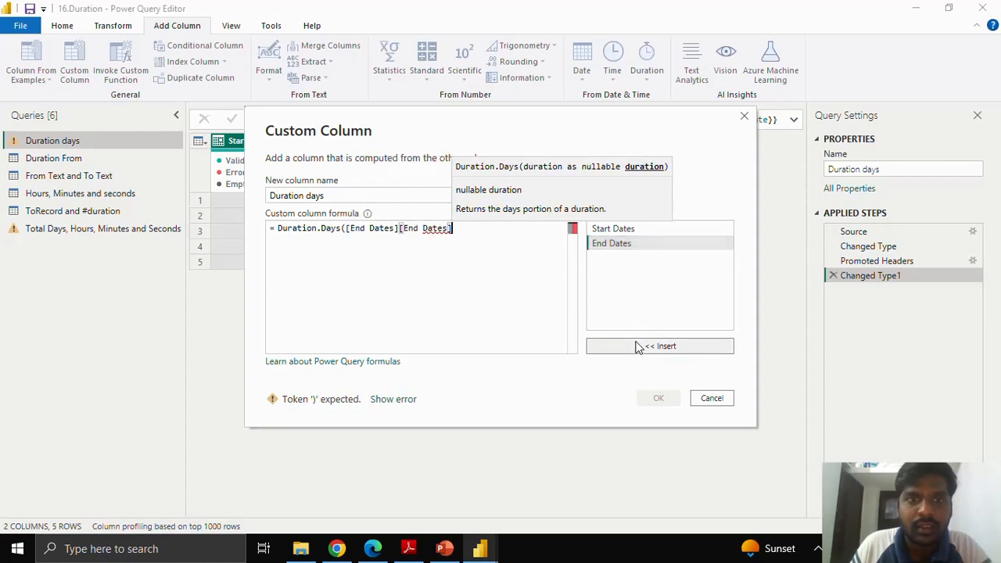
left_click_drag(451, 228, 401, 228)
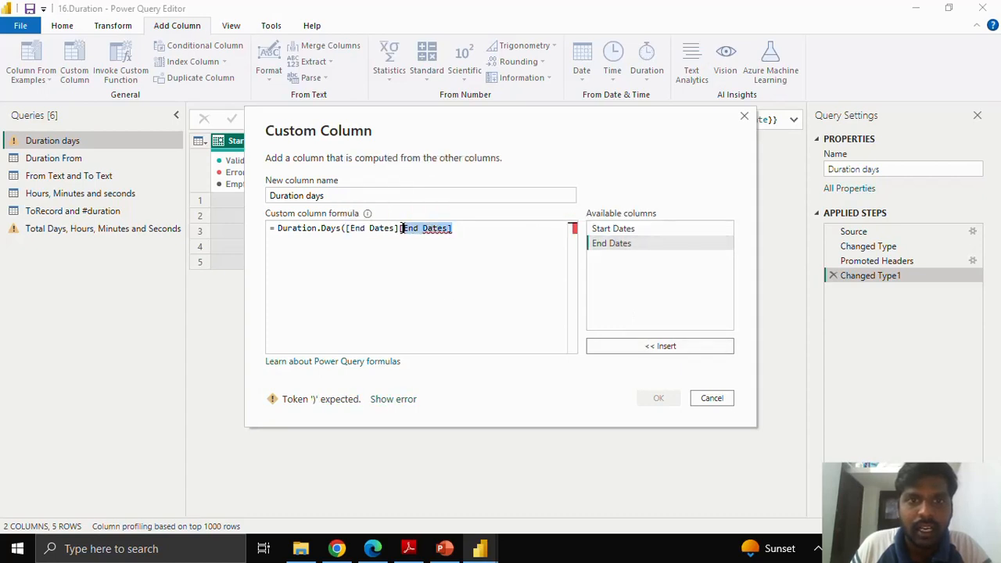
key("BackSpace")
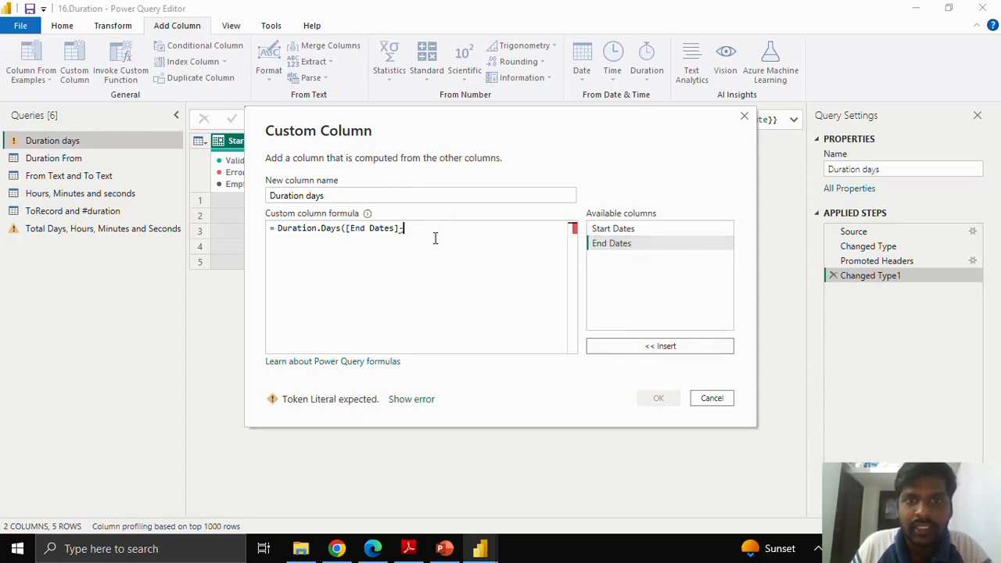
left_click(608, 229)
left_click(631, 345)
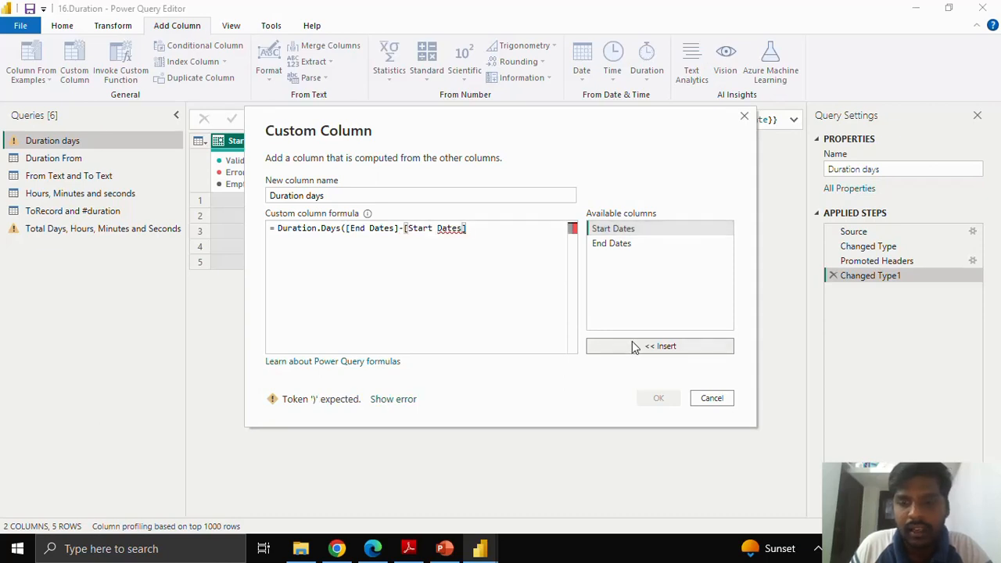
type(")")
left_click(657, 396)
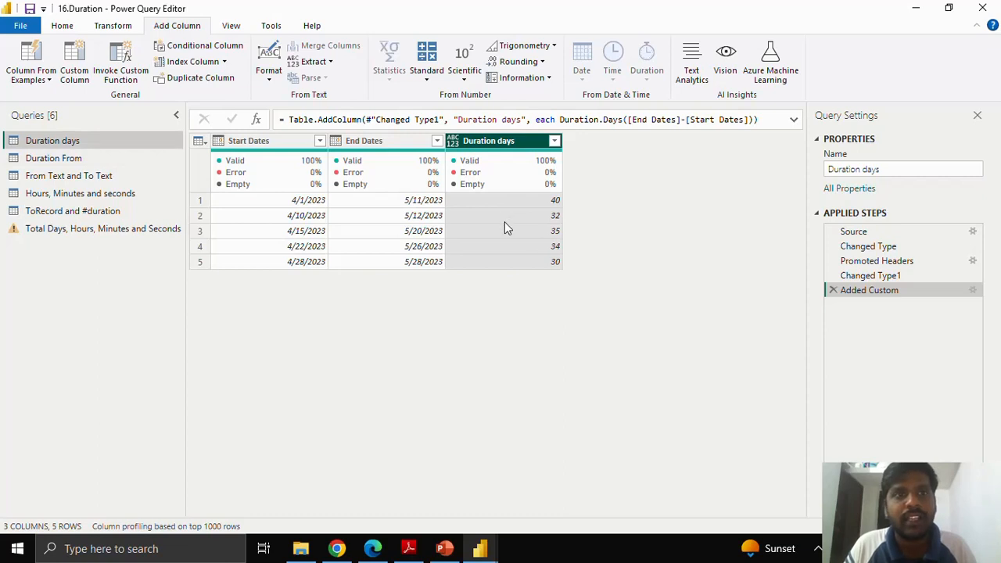
Step: Start a custom column in the Duration From query and name it "Duration From"
left_click(93, 157)
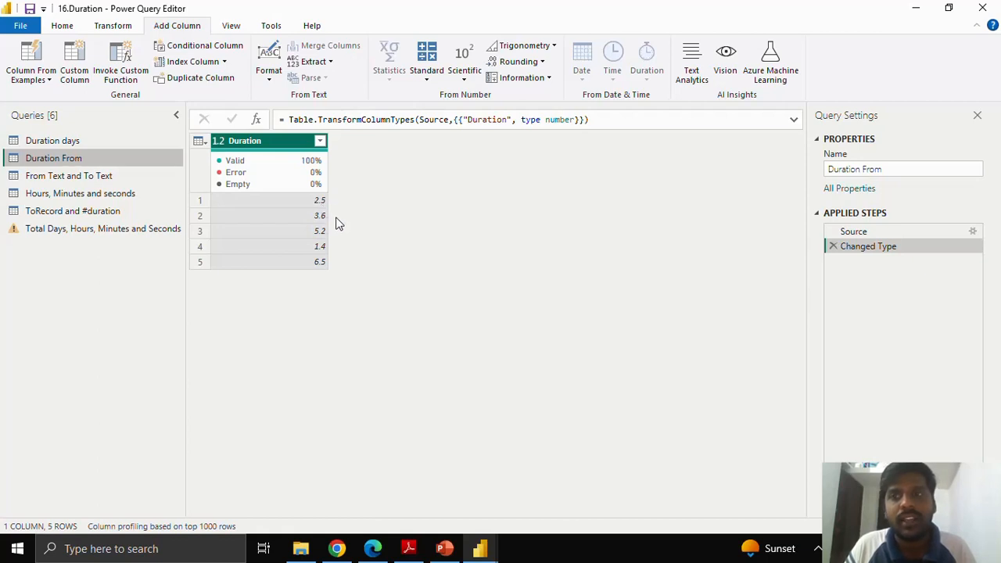
left_click(73, 63)
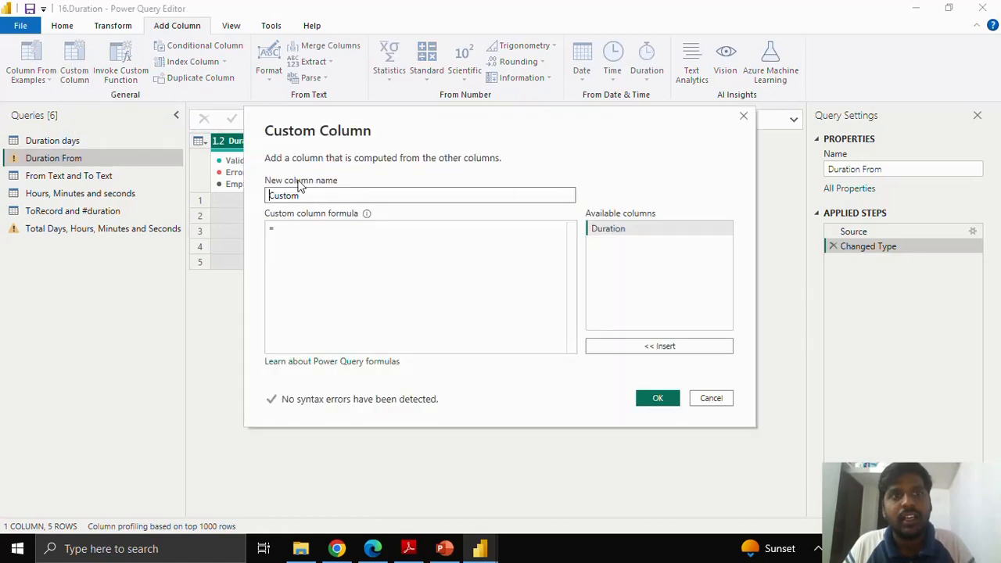
key("ctrl+a")
type("D")
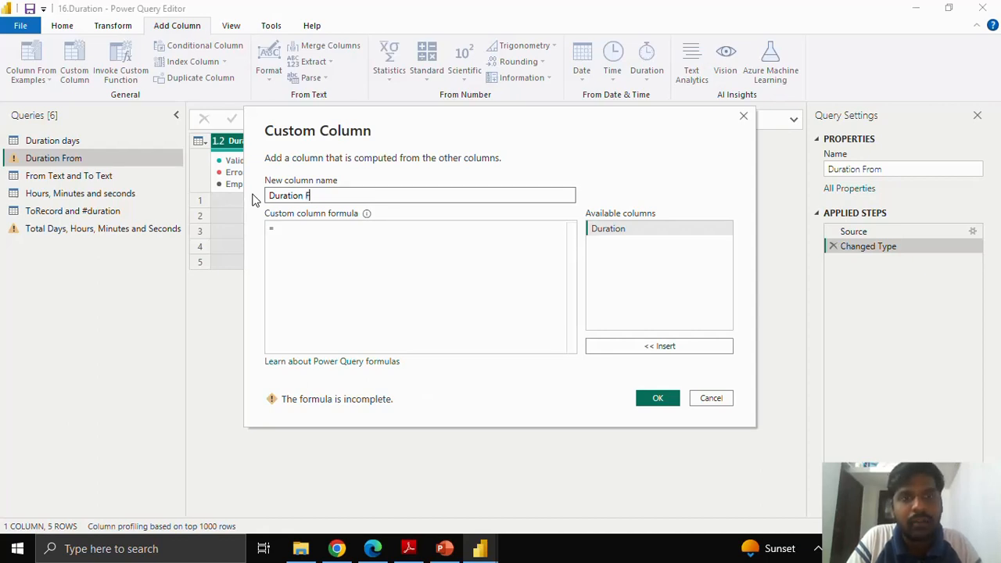
key("Tab")
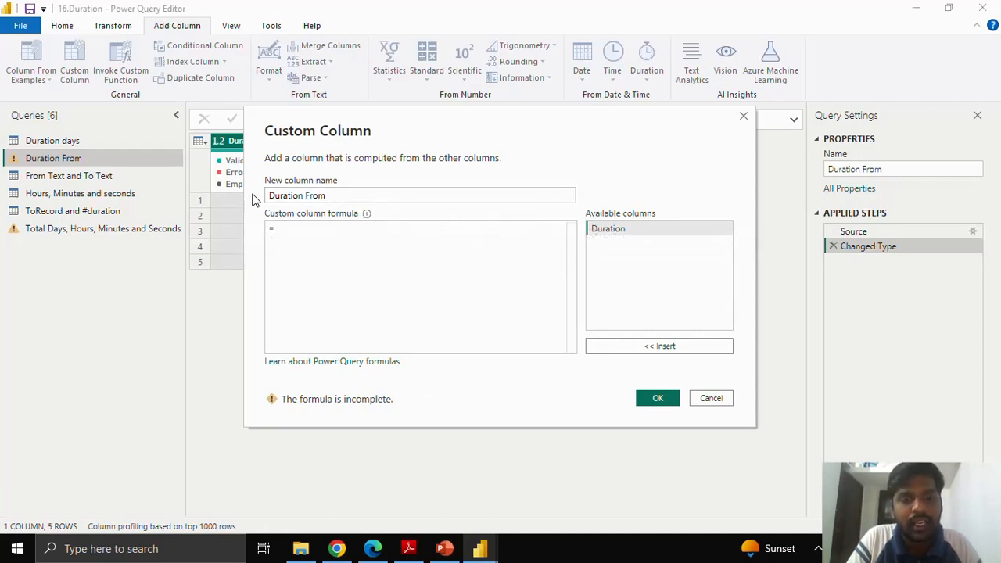
Step: Create the column with the formula Duration.From([Duration]) and set its data type to Duration
type("From")
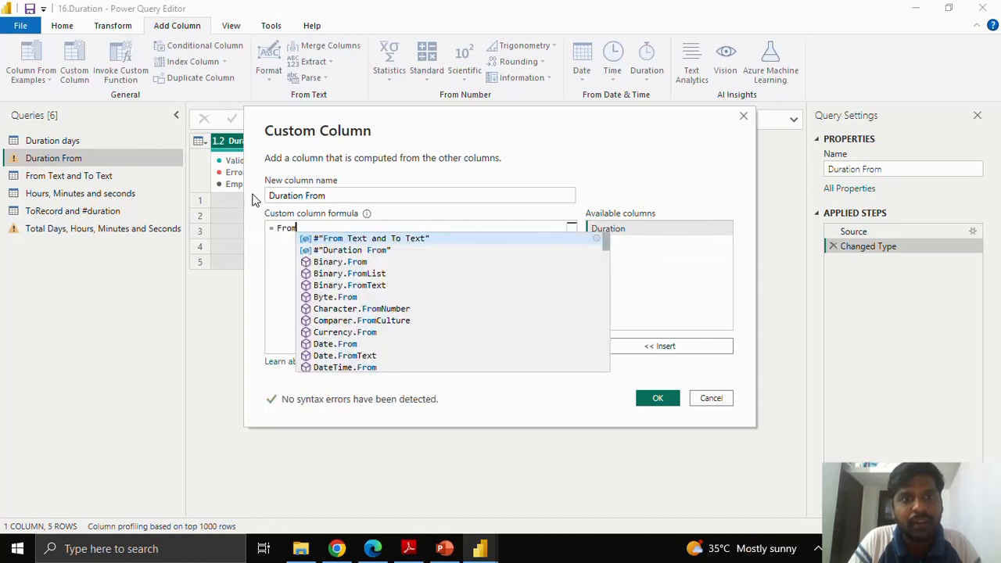
scroll(353, 329, "down", 3)
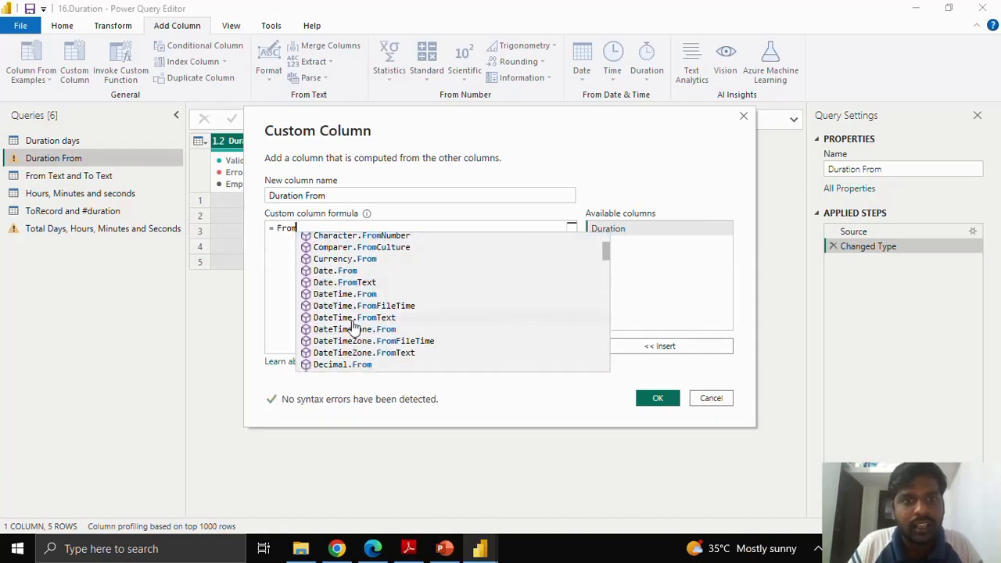
scroll(371, 335, "down", 1)
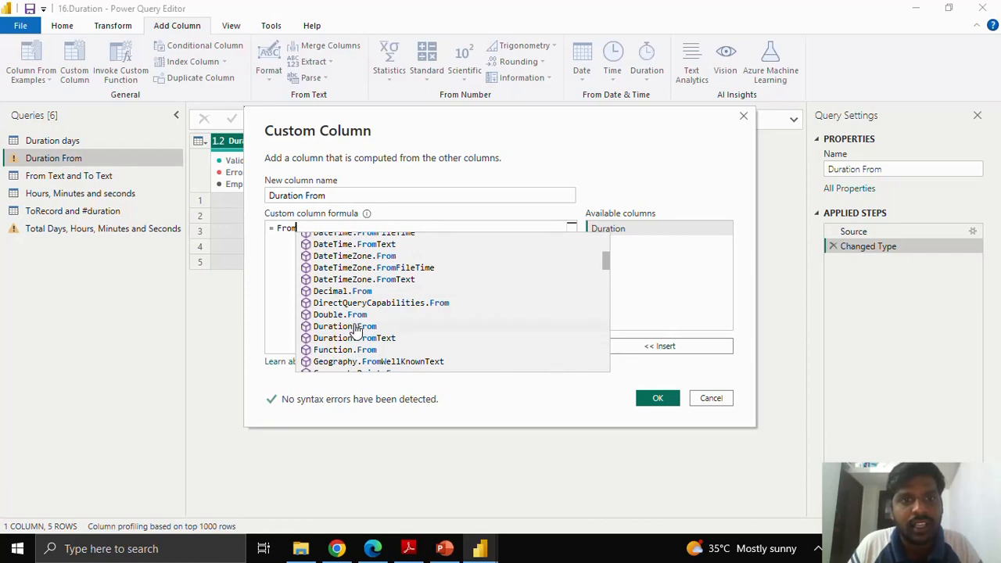
left_click(356, 326)
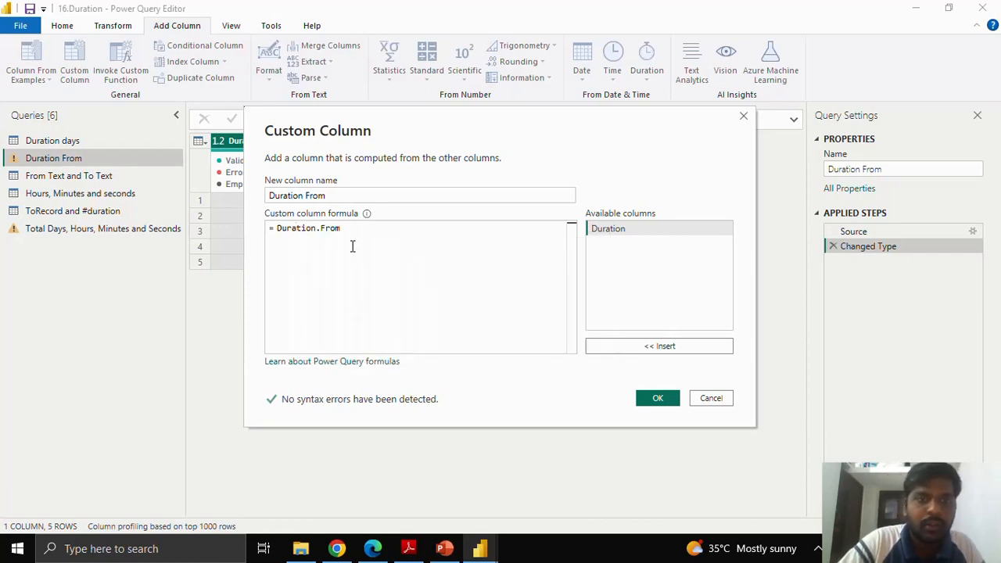
type("(")
left_click(629, 350)
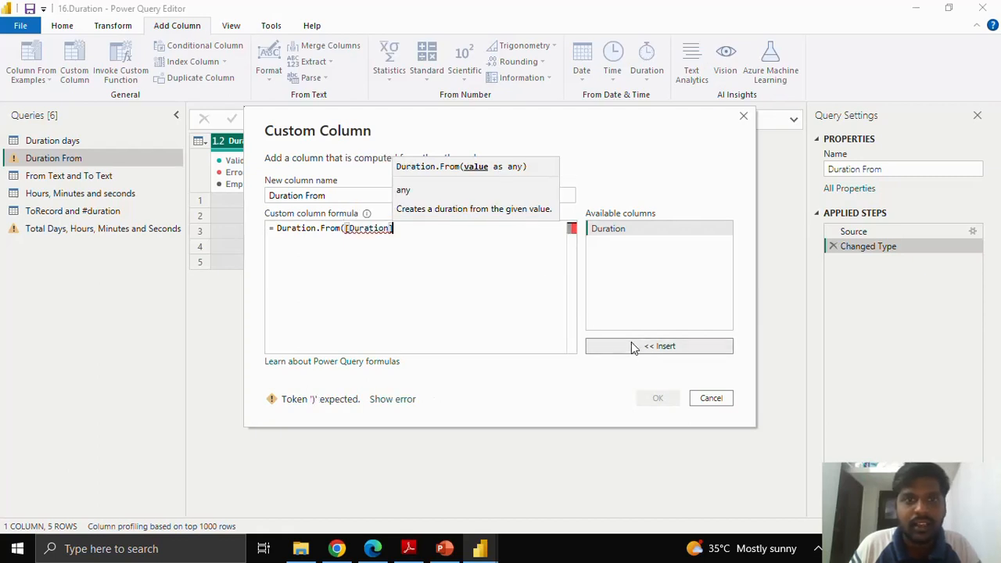
type(")")
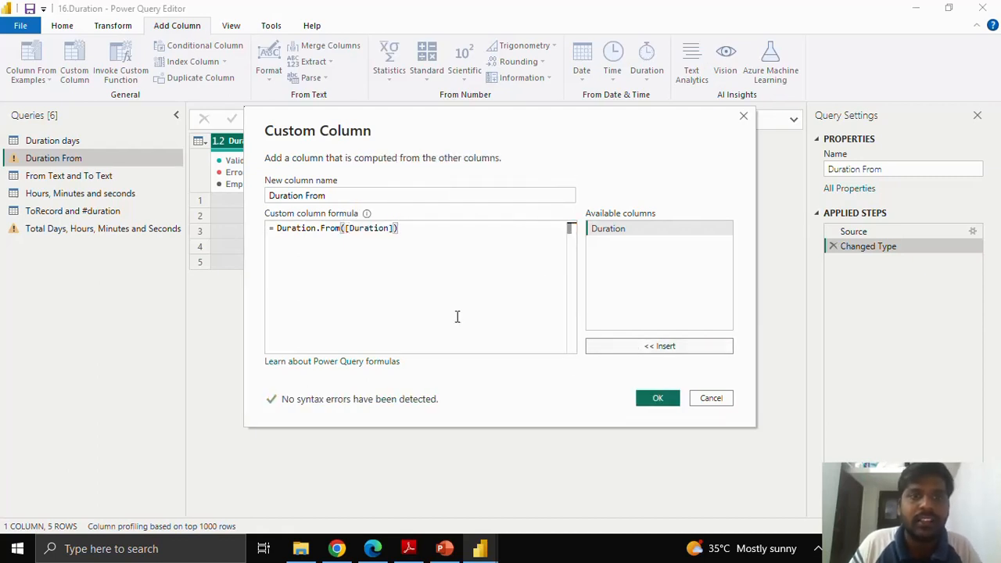
left_click(655, 398)
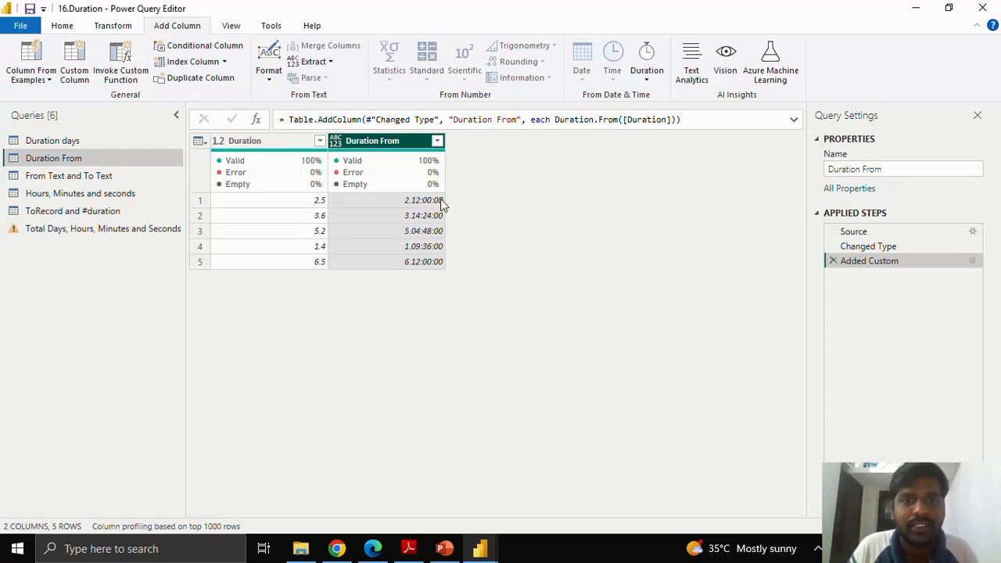
left_click(336, 143)
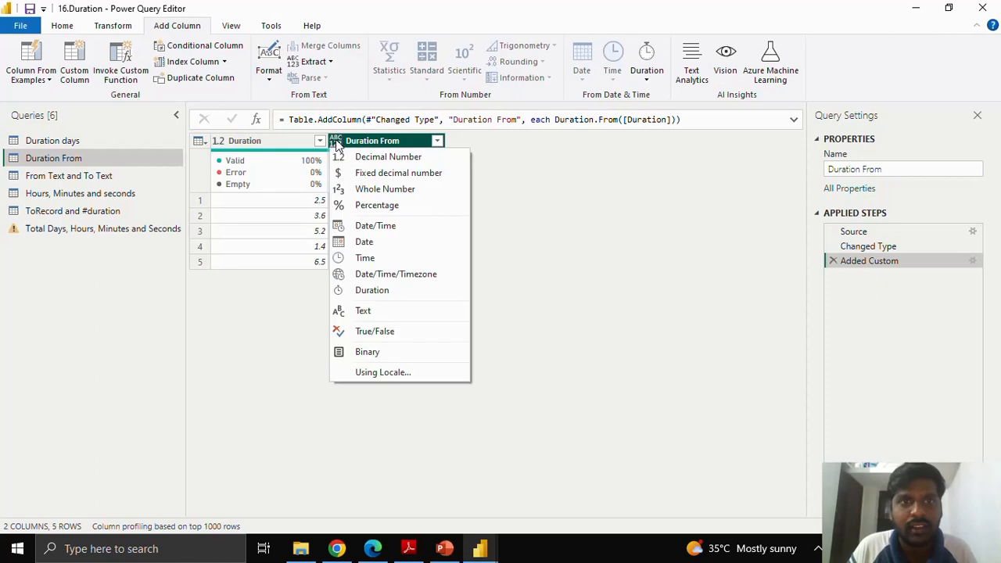
left_click(372, 290)
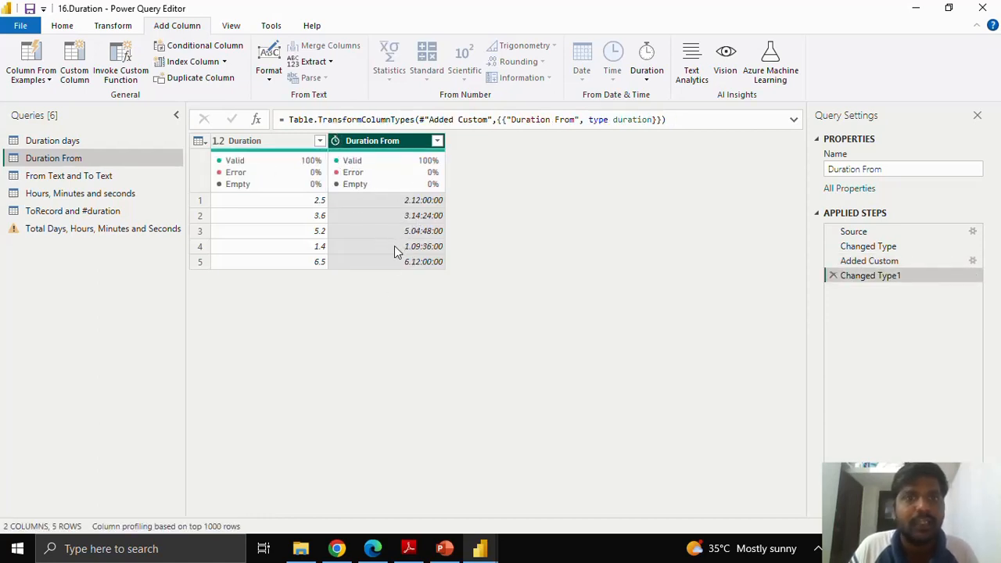
Step: Start a custom column in the From Text and To Text query and begin its formula with the Duration.FromText function
left_click(119, 173)
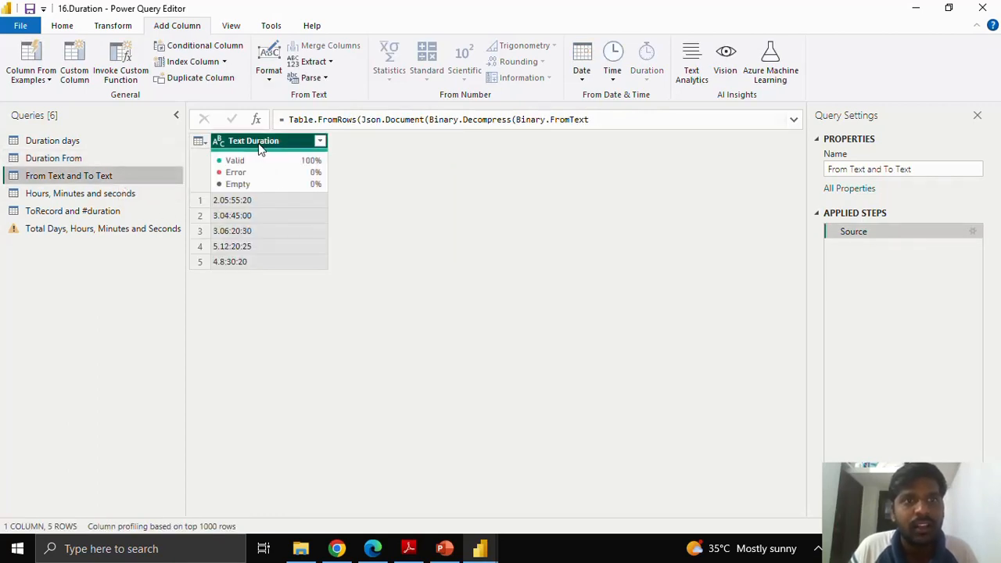
mouse_move(265, 167)
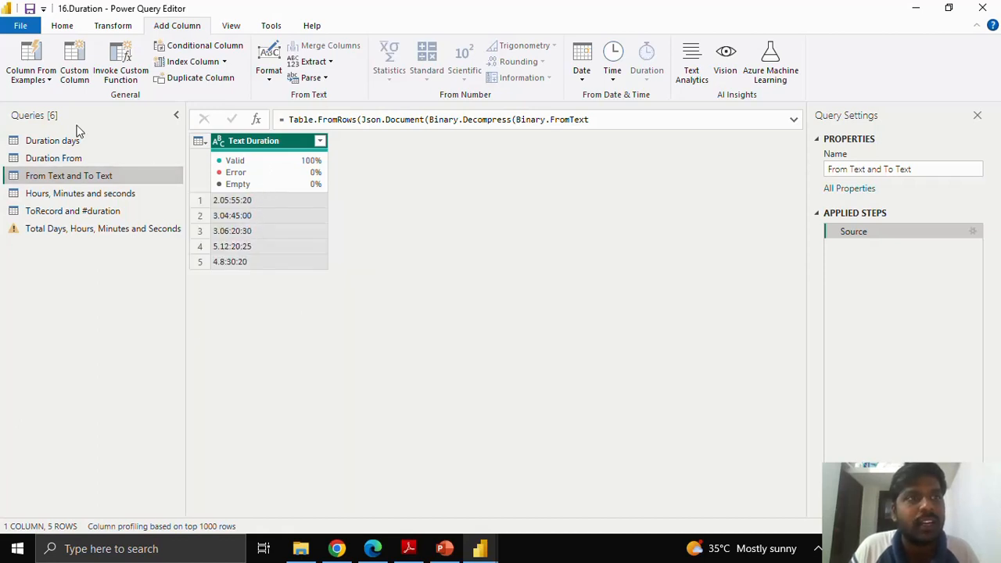
left_click(76, 64)
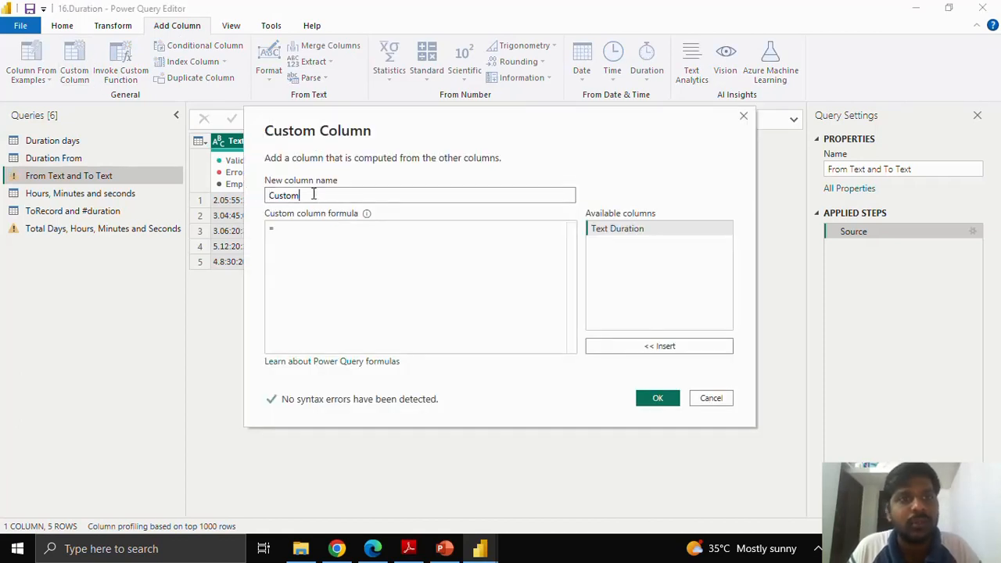
left_click(283, 228)
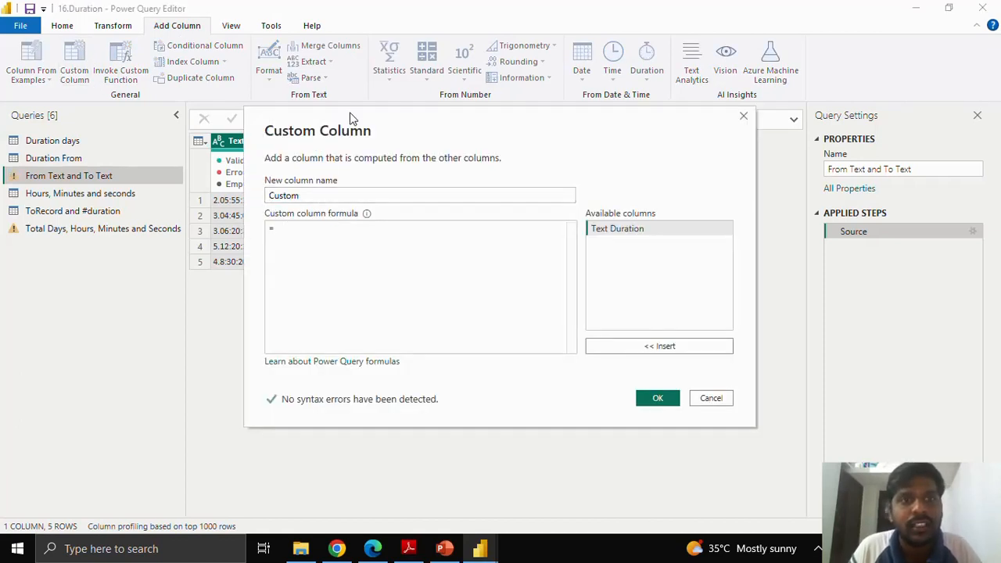
left_click_drag(350, 114, 446, 102)
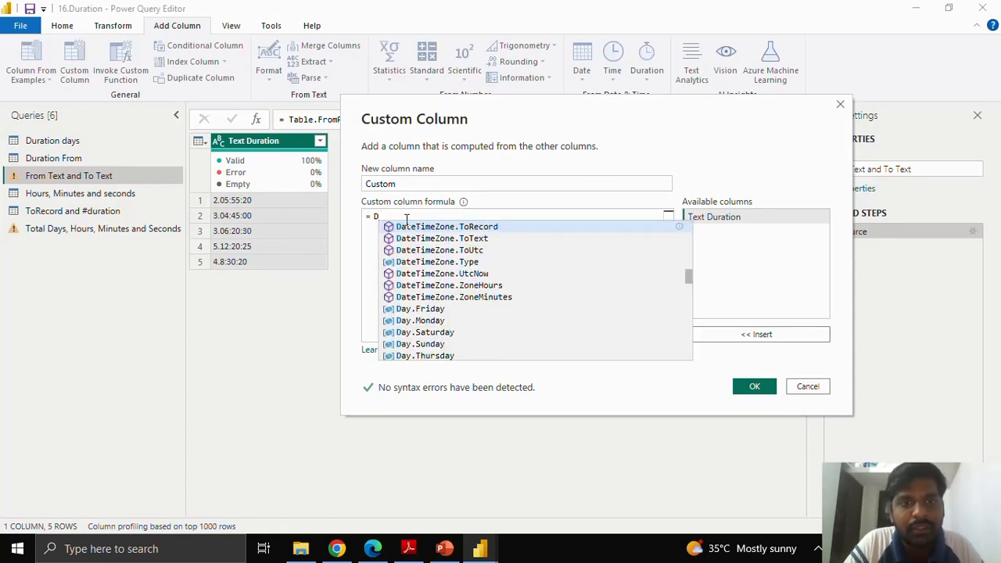
type("Fr")
key("BackSpace")
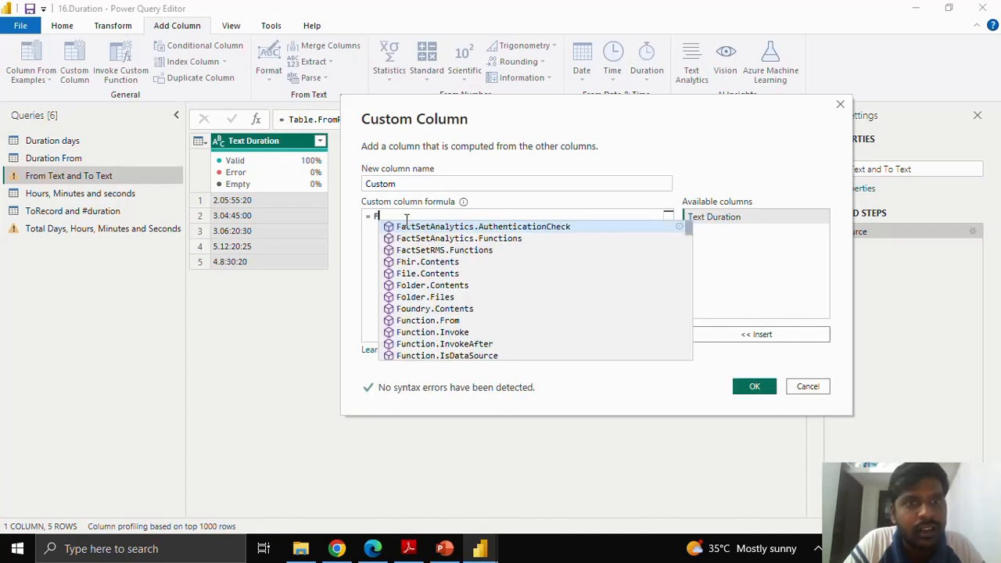
type("rom")
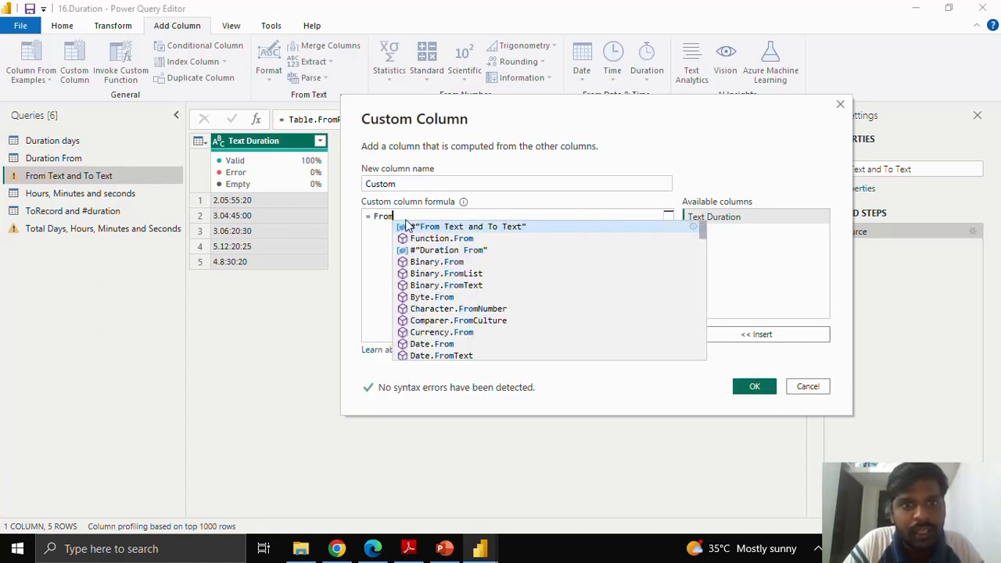
type("Te")
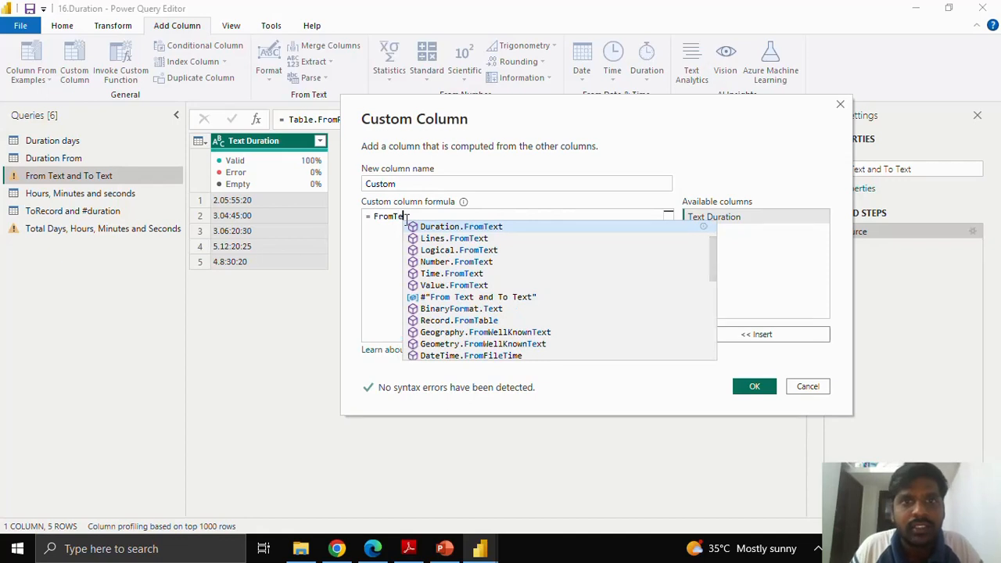
left_click(467, 227)
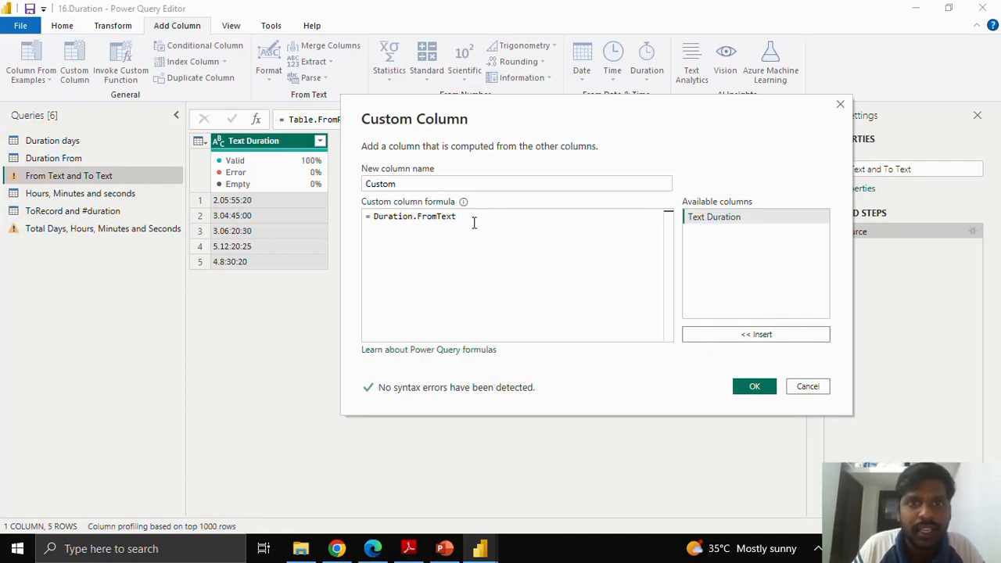
Step: Give Duration.FromText the argument [Text Duration] and add the custom column to the table
type("(")
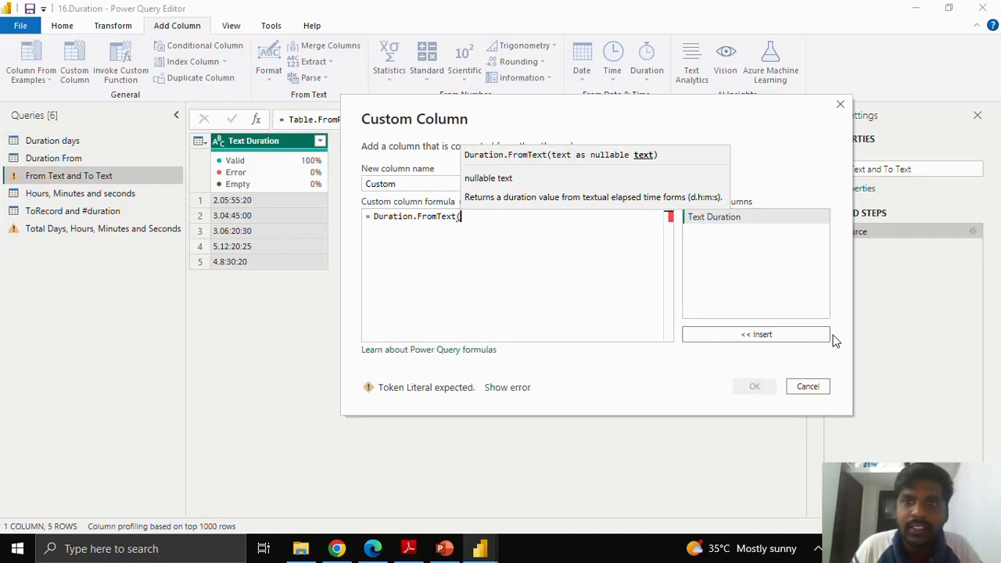
left_click(773, 334)
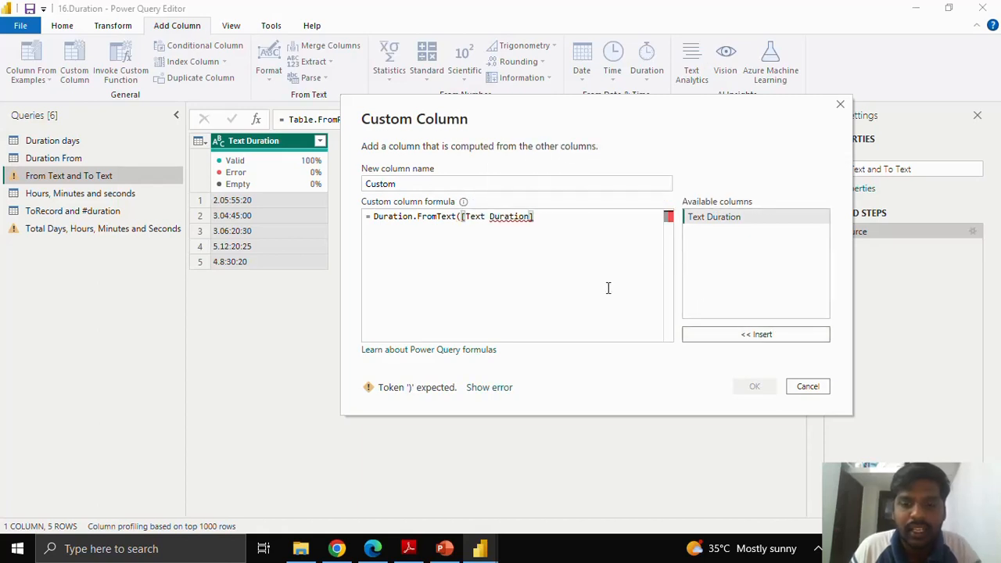
type(")")
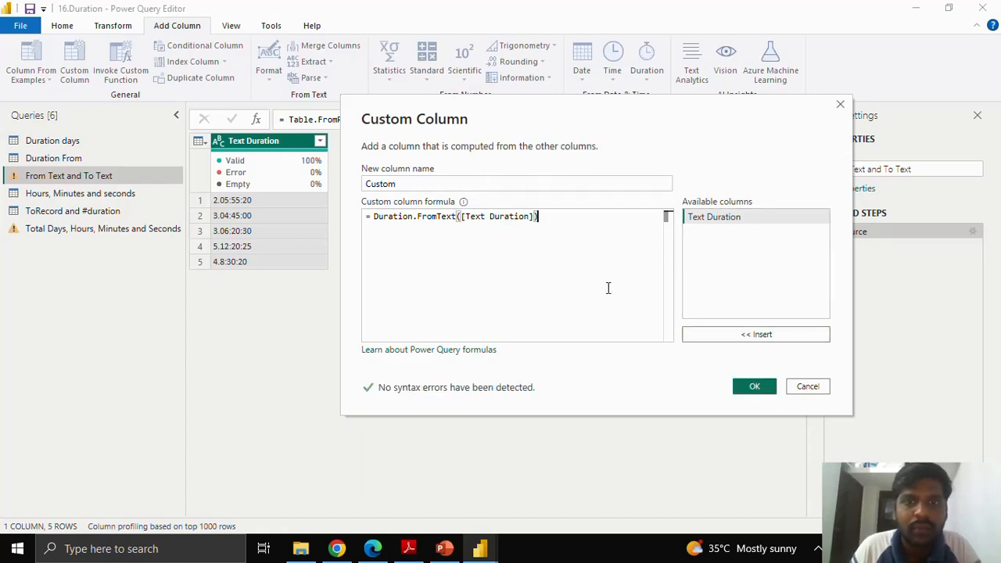
left_click(752, 388)
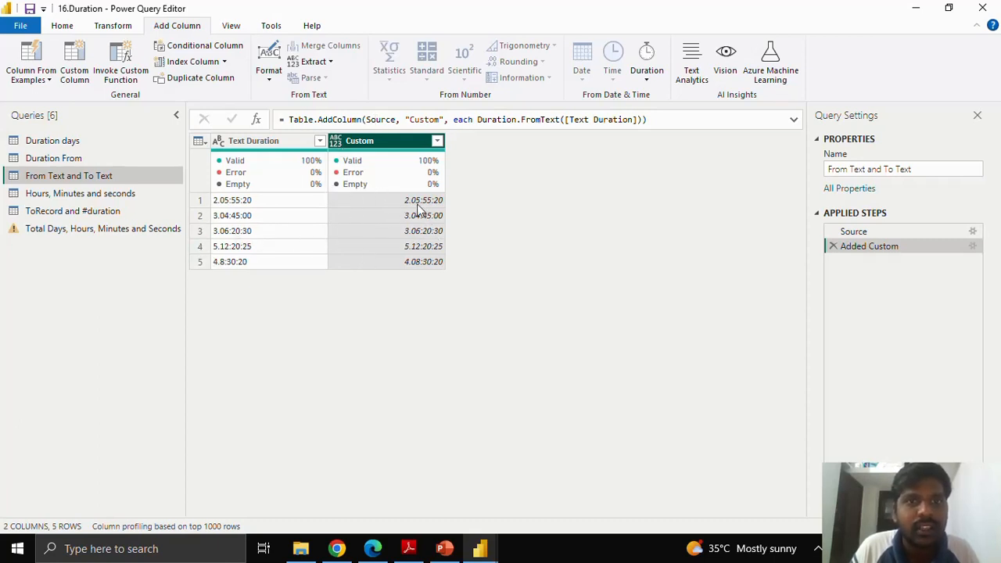
Step: Try to convert the Custom column to the Duration type and rename it "Duration" in that step's formula, discarding the step
left_click(337, 142)
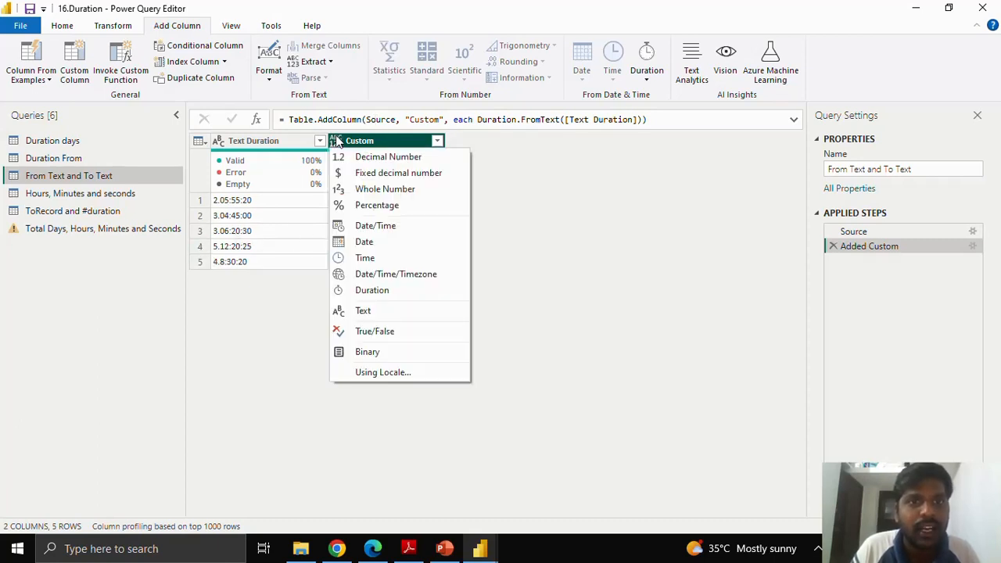
left_click(374, 289)
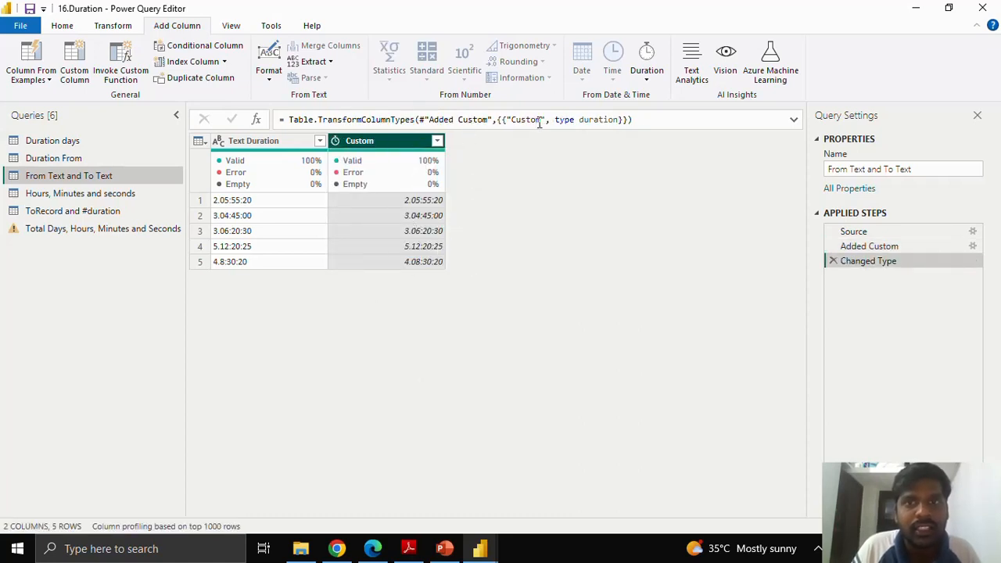
left_click_drag(541, 119, 513, 120)
left_click(513, 120)
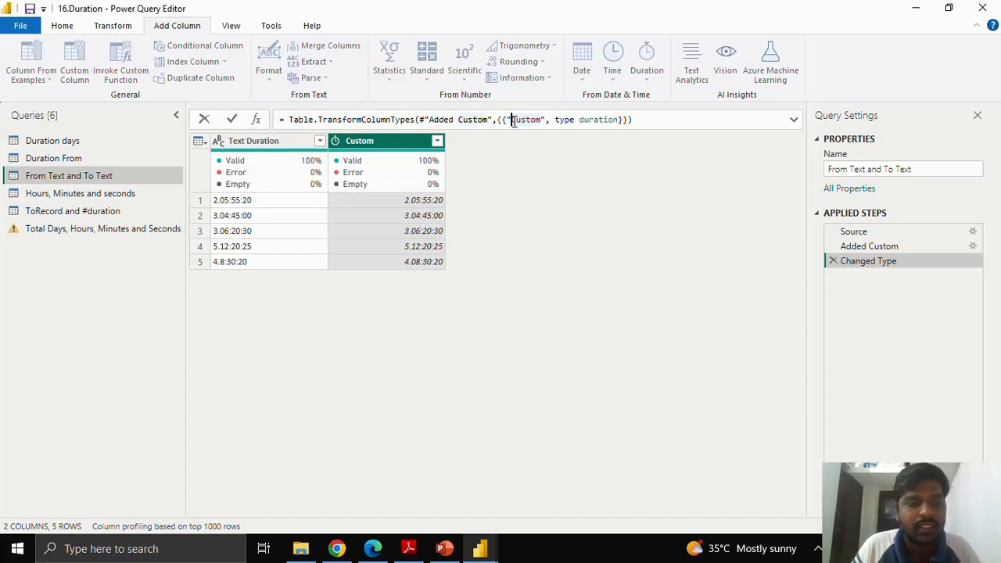
type("Duration")
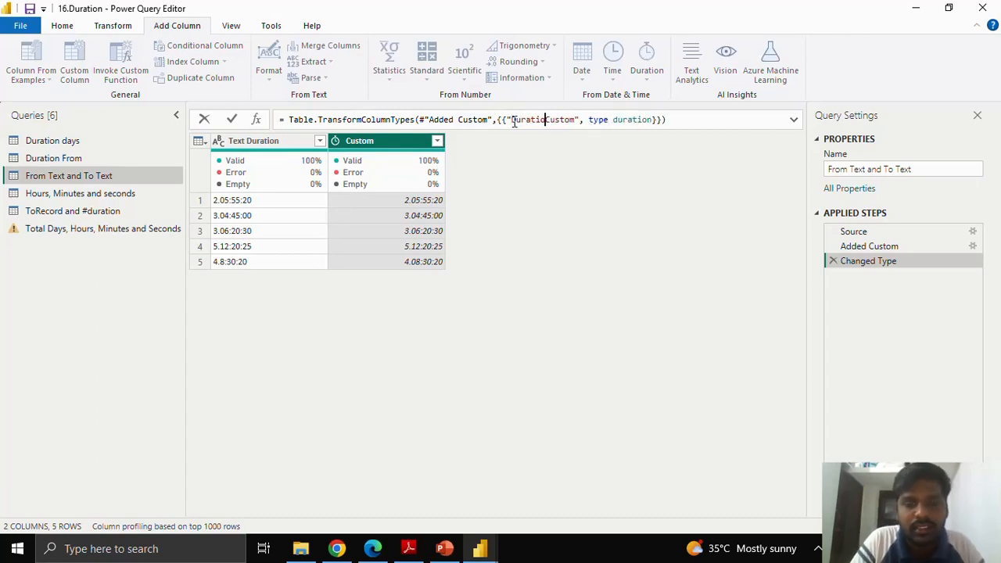
key("Delete")
key("Delete")
key("Delete")
key("Delete")
key("Delete")
key("Delete")
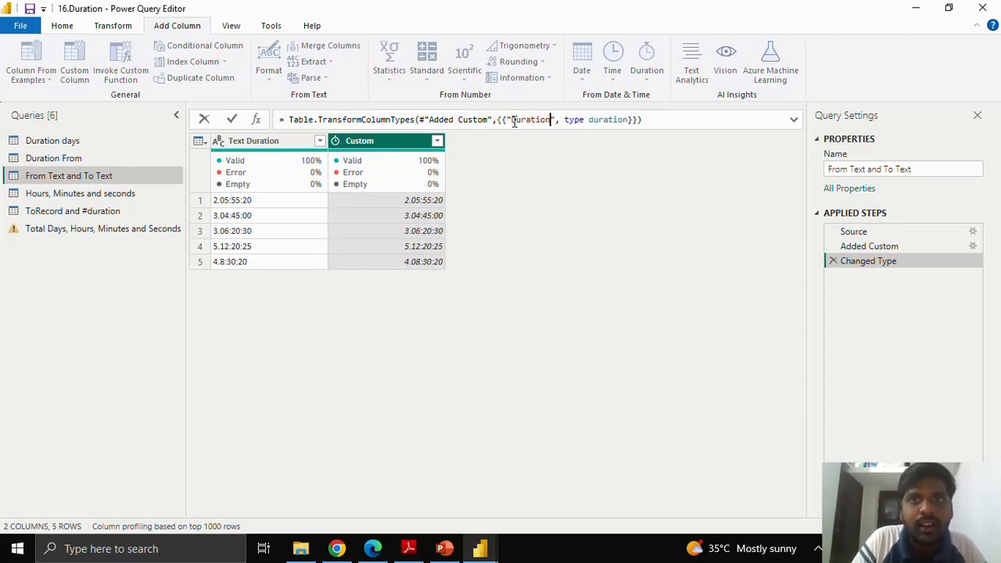
key("Return")
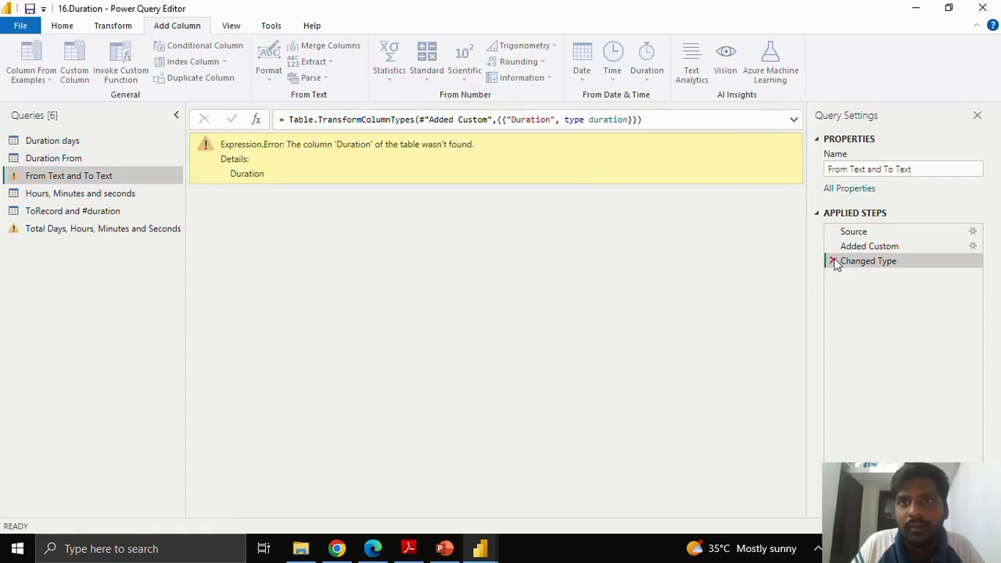
left_click(834, 262)
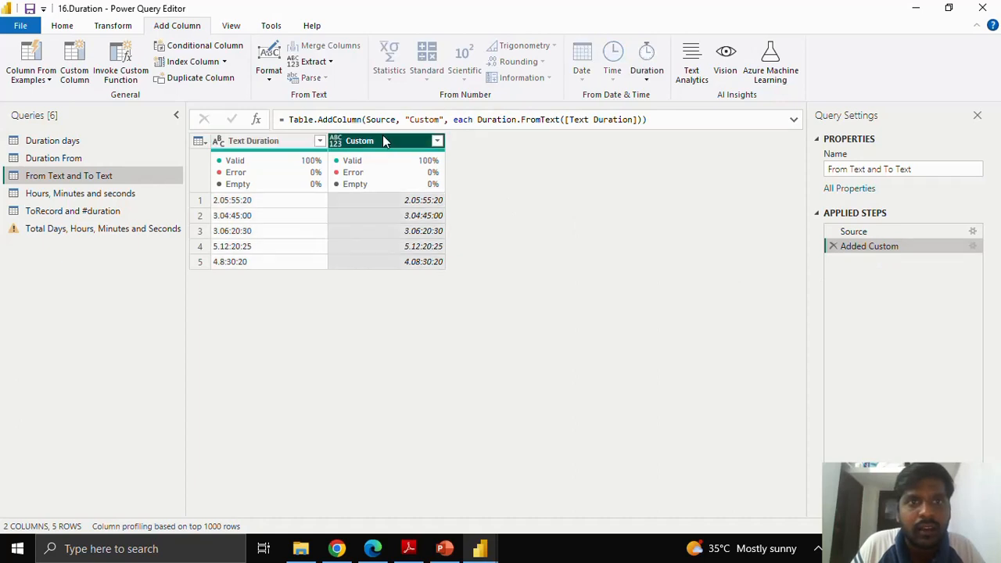
Step: Reopen the settings of the Added Custom step and rename its column to "Duration"
left_click(974, 247)
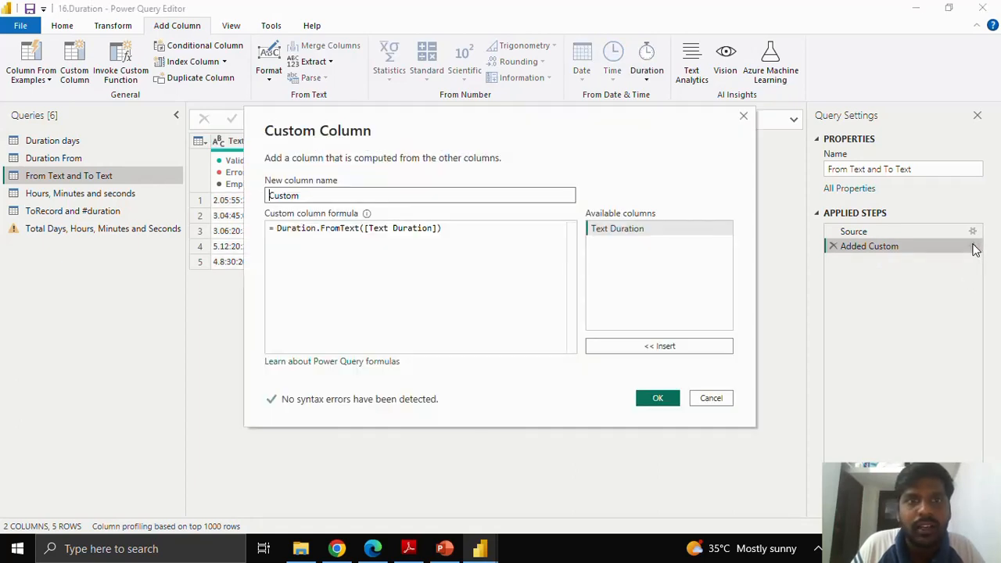
double_click(286, 196)
type("Duration")
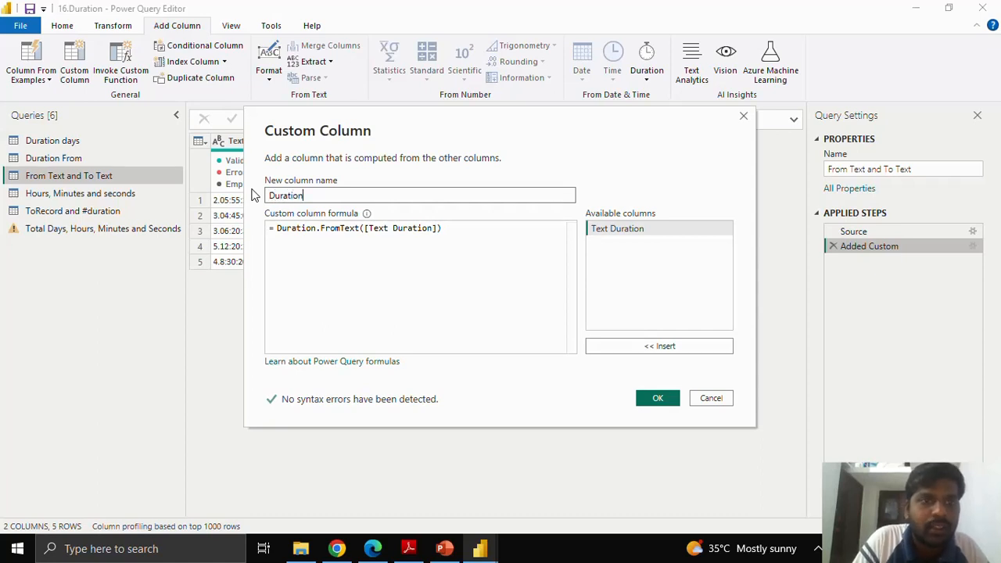
key("Return")
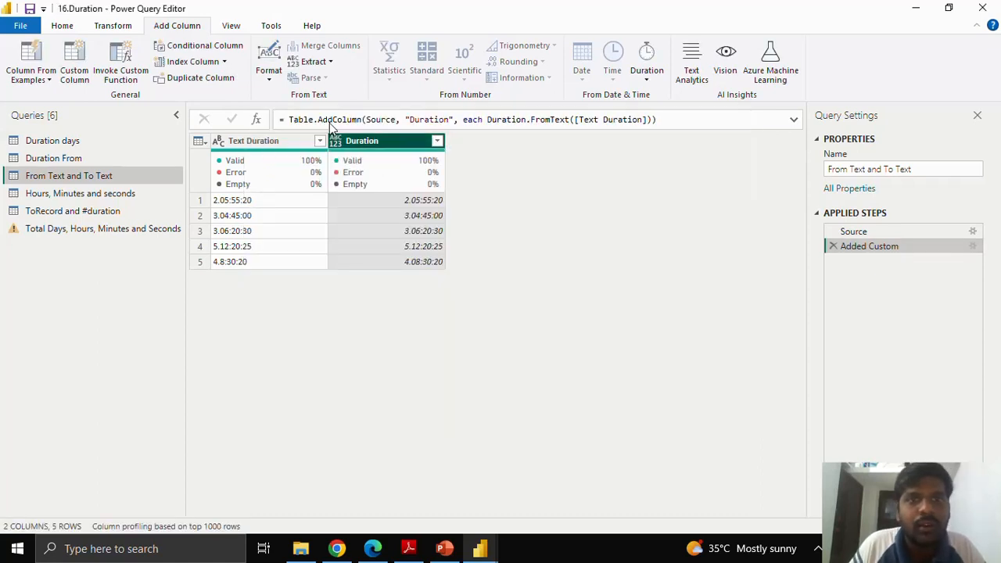
Step: Start another custom column in the same query and name it "To Text"
left_click(82, 72)
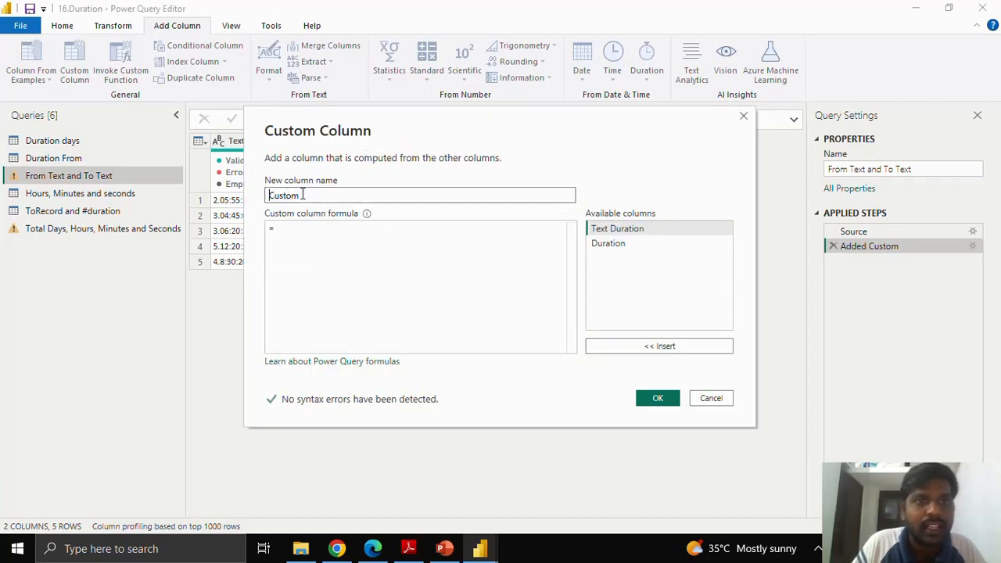
left_click_drag(301, 196, 255, 196)
type("To Te")
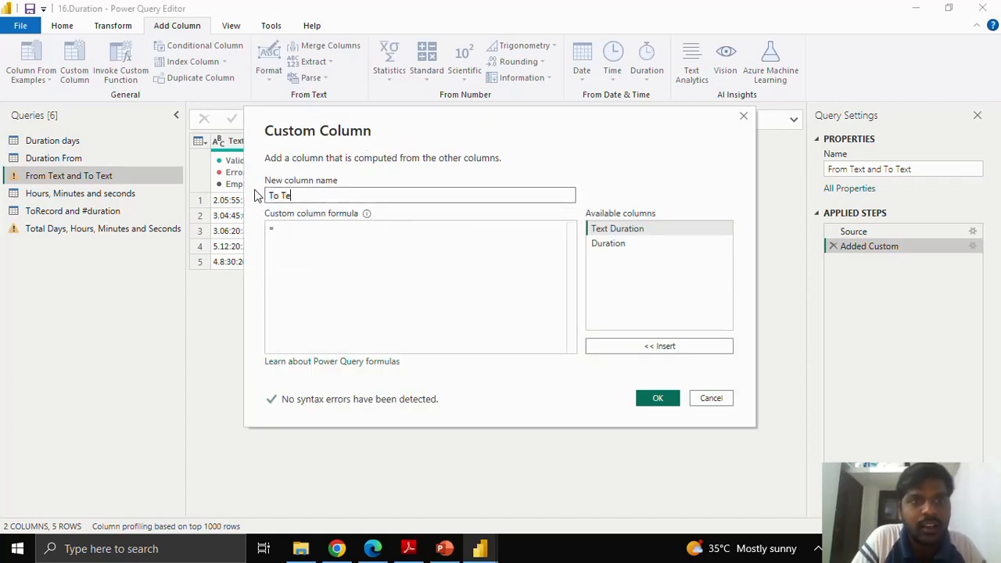
type("xt")
Step: Enter the formula Duration.ToText([Duration]) for the new column and add it to the table
left_click(294, 241)
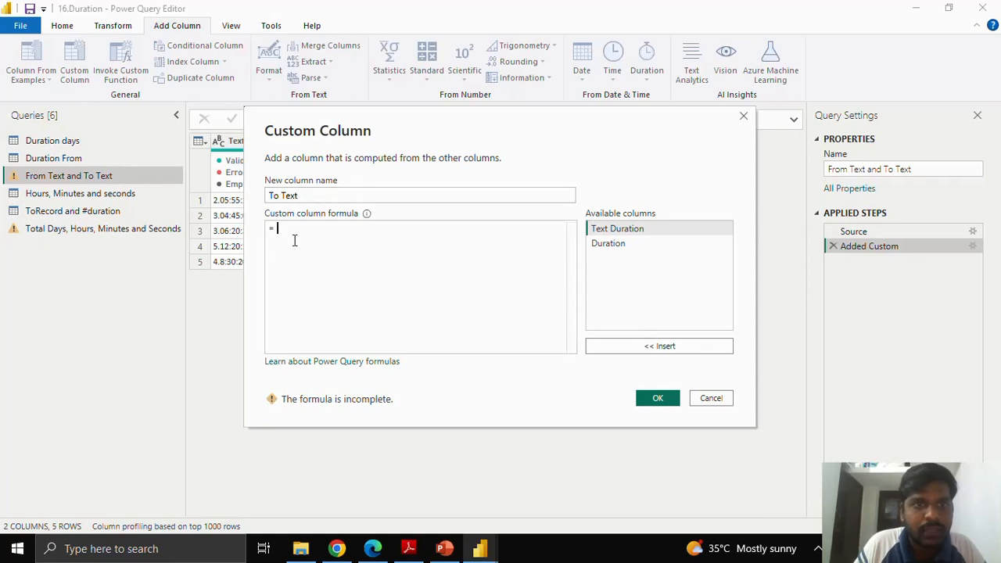
type("T")
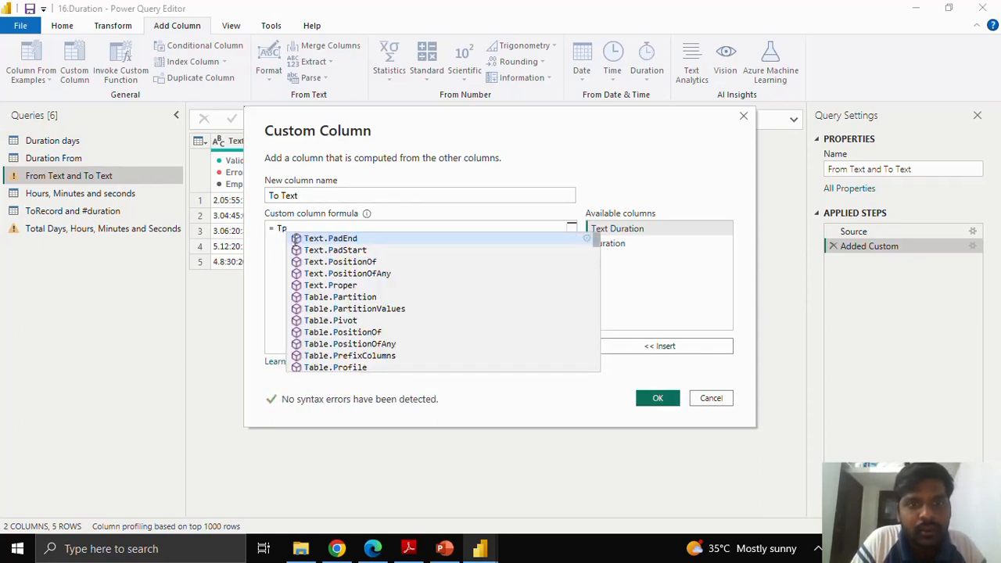
type("oText")
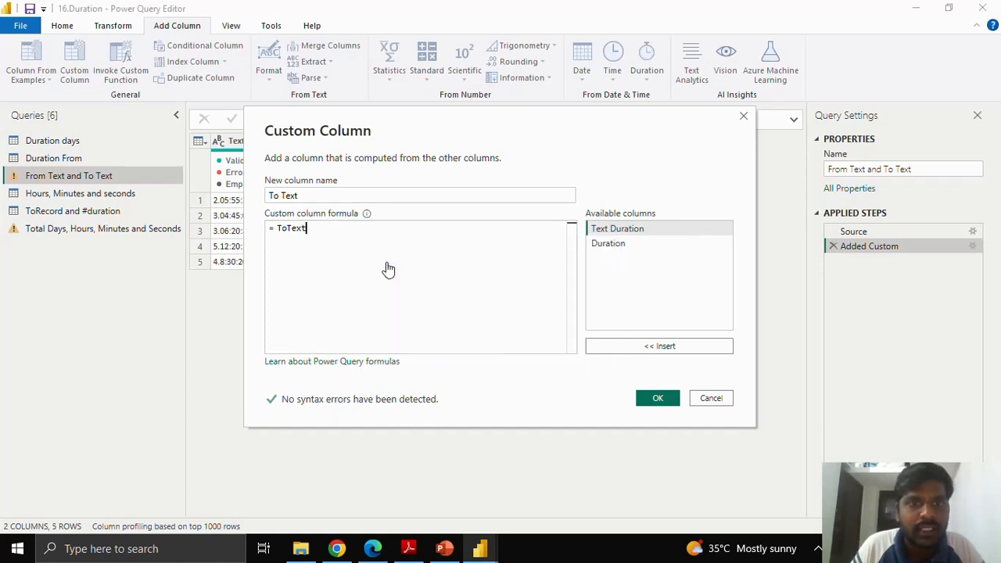
left_click(383, 263)
type("(")
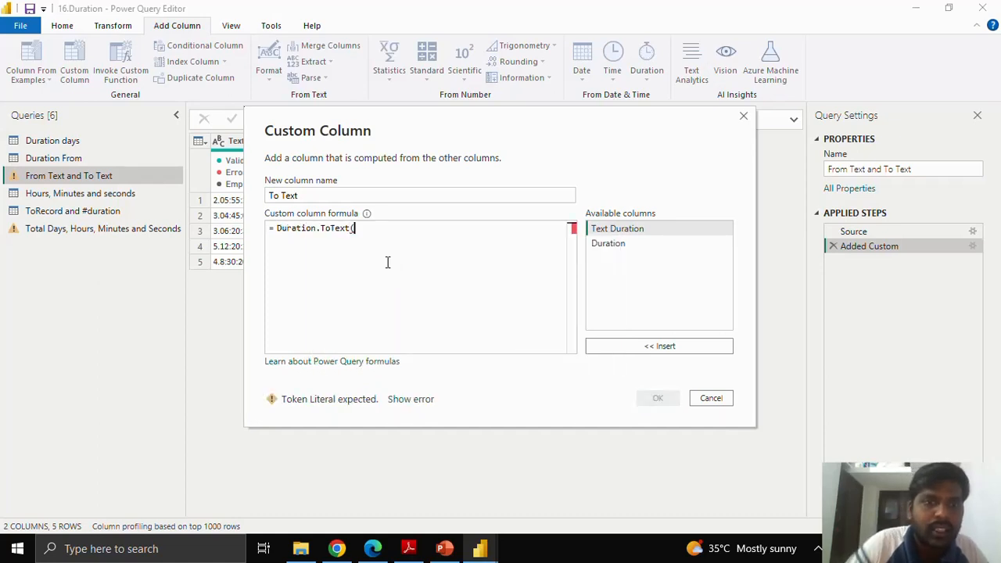
left_click(637, 244)
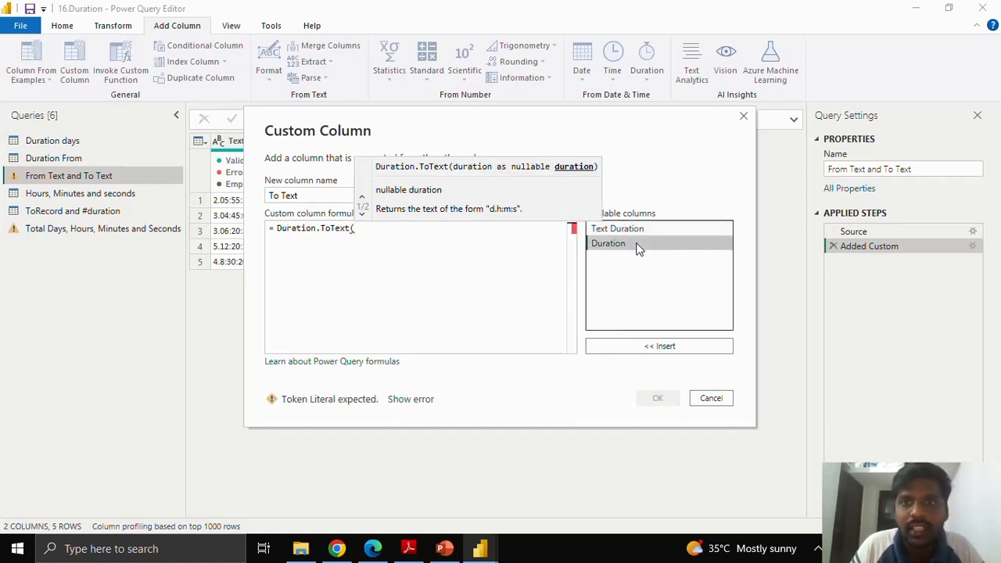
left_click(635, 348)
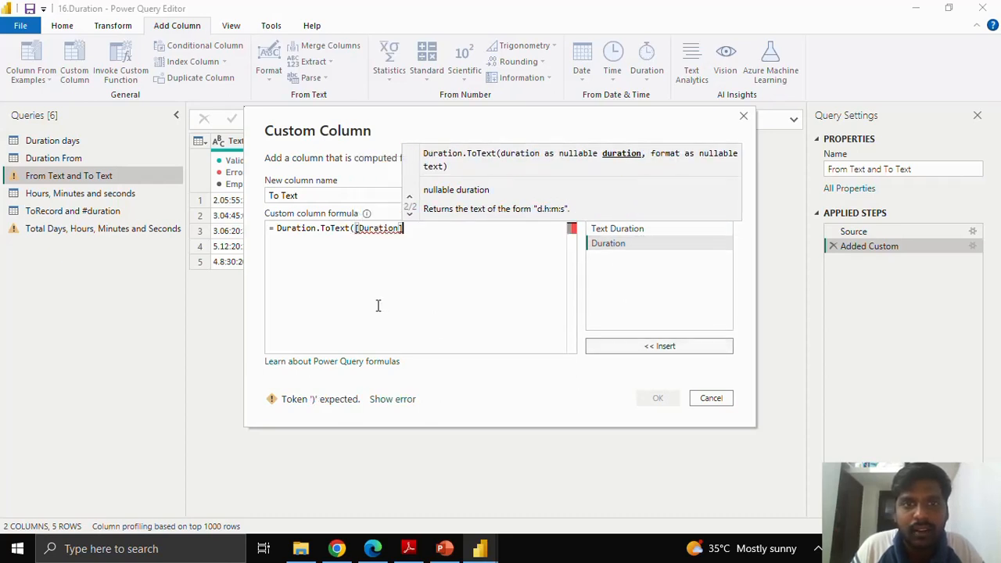
type(")")
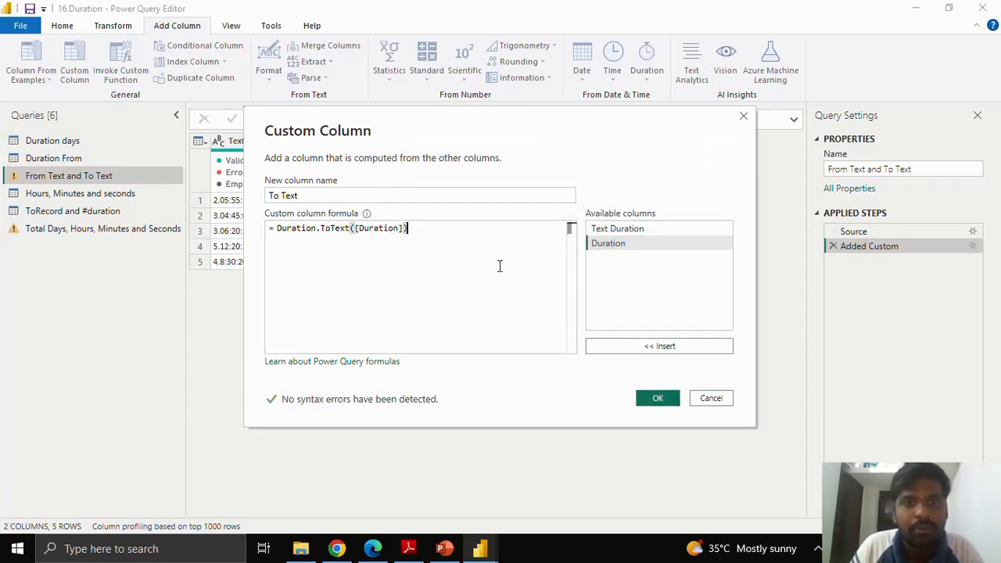
left_click(656, 399)
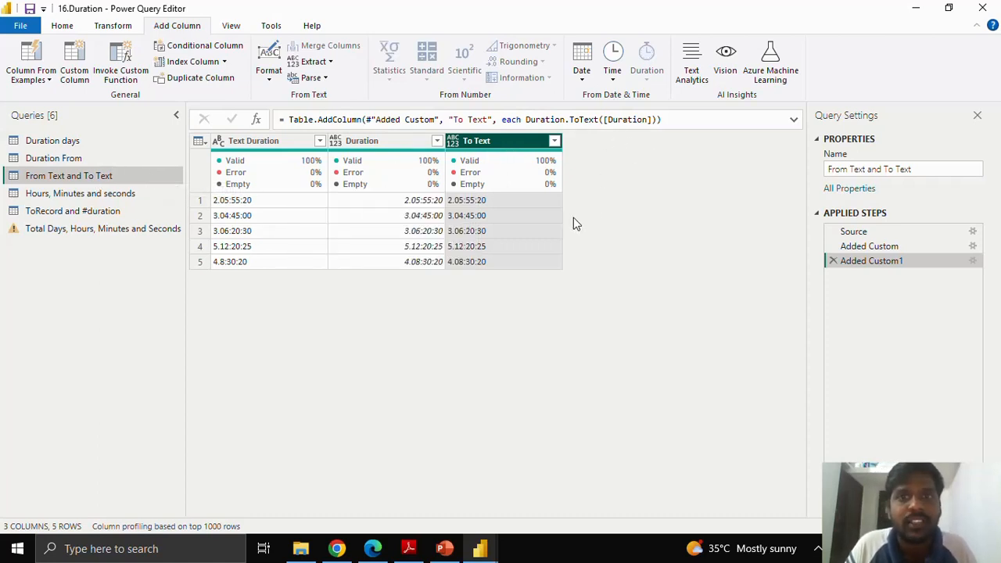
Step: Open the "Hours, Minutes and seconds" query and start a custom column named "Hours"
left_click(125, 196)
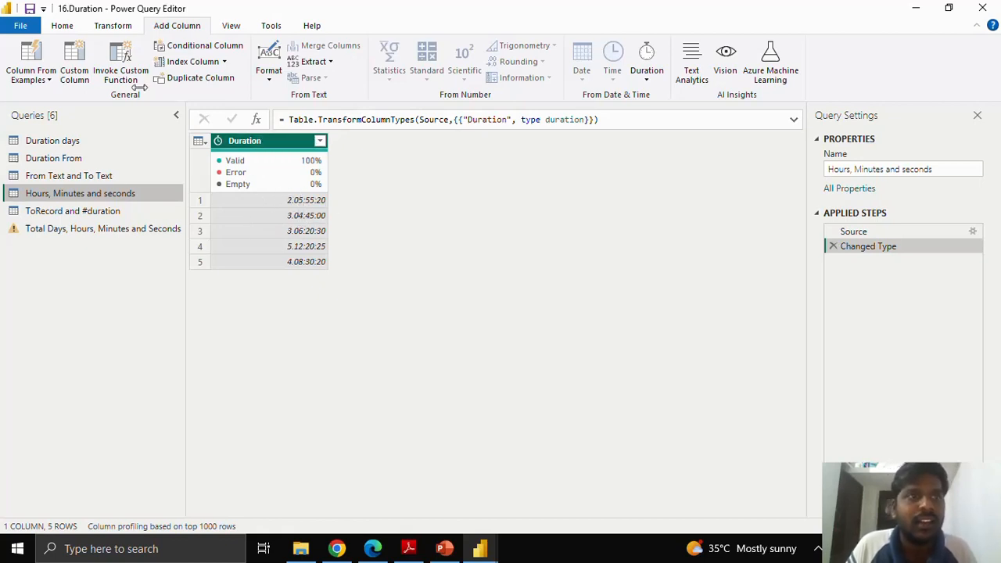
left_click(68, 67)
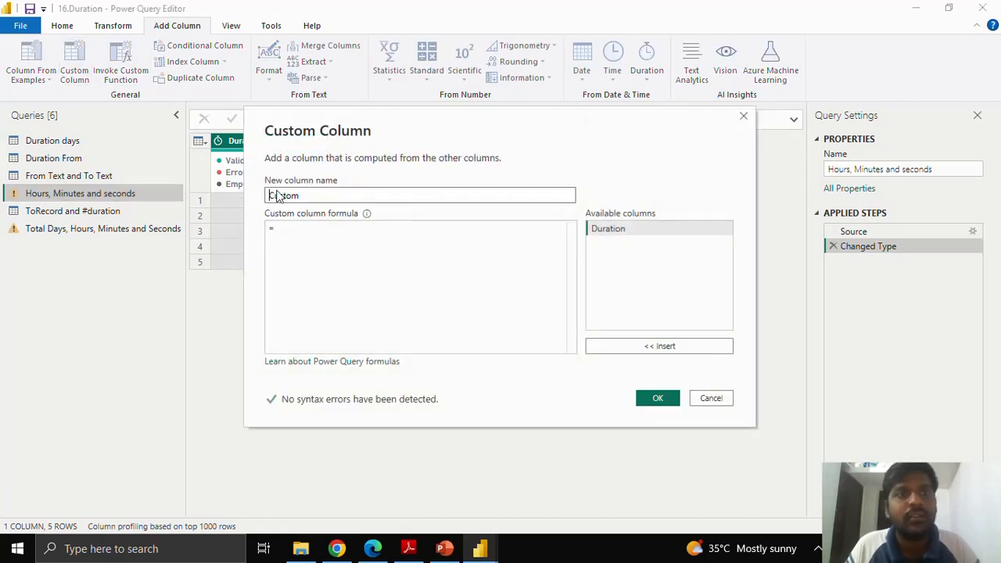
double_click(340, 195)
type("Hours")
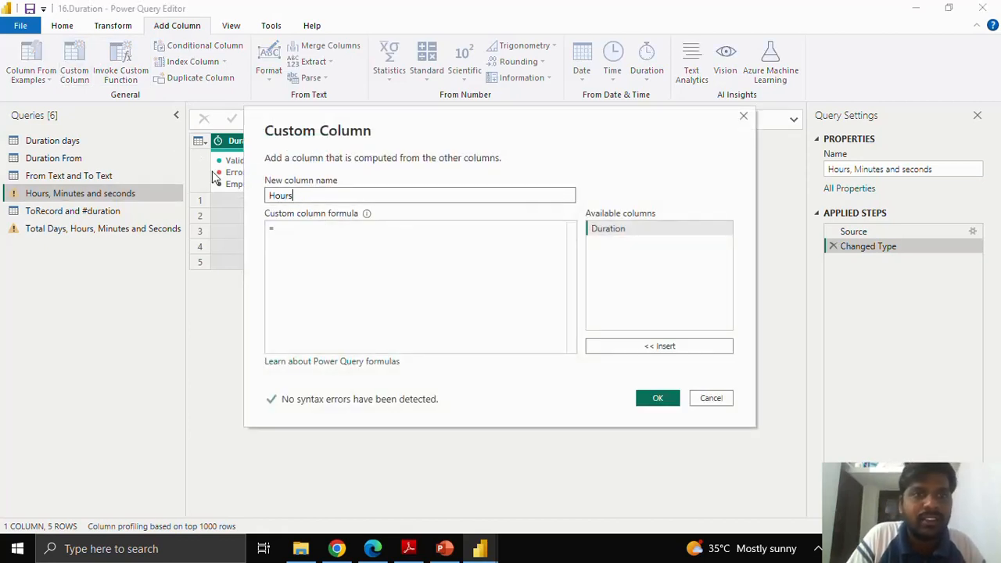
Step: Enter the formula Duration.Hours([Duration]) for the Hours column and add it to the table
left_click(315, 225)
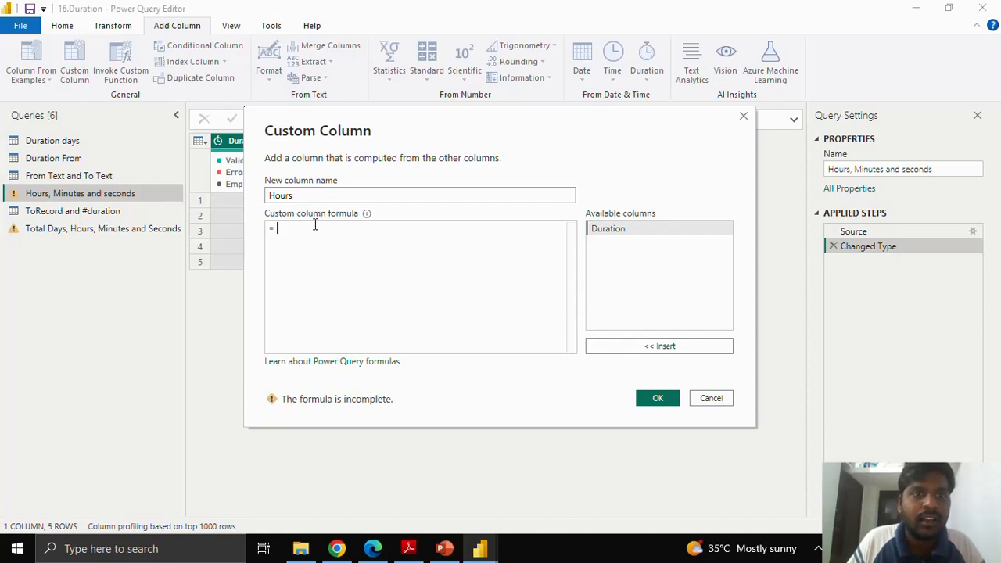
type("Dura")
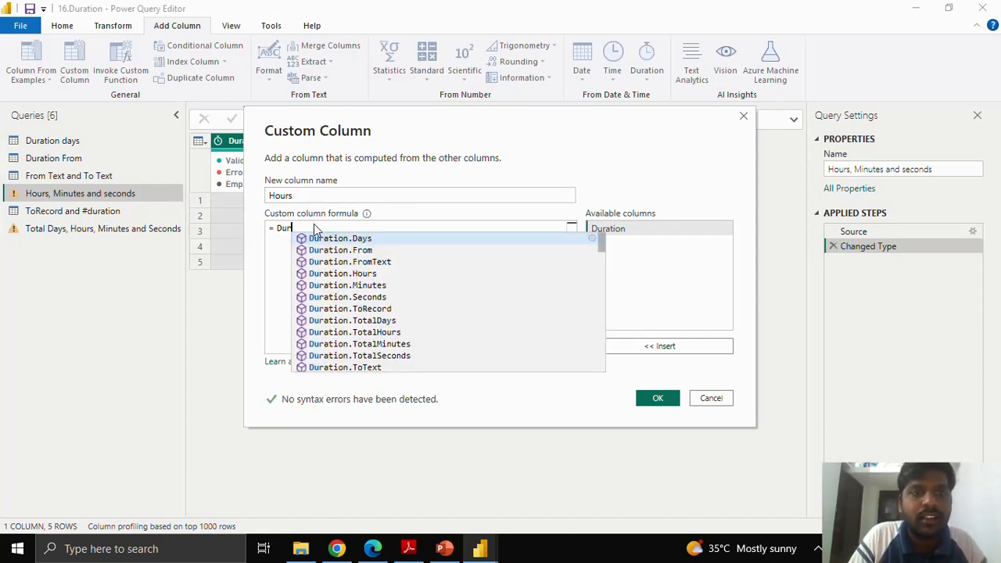
left_click(377, 272)
type("(")
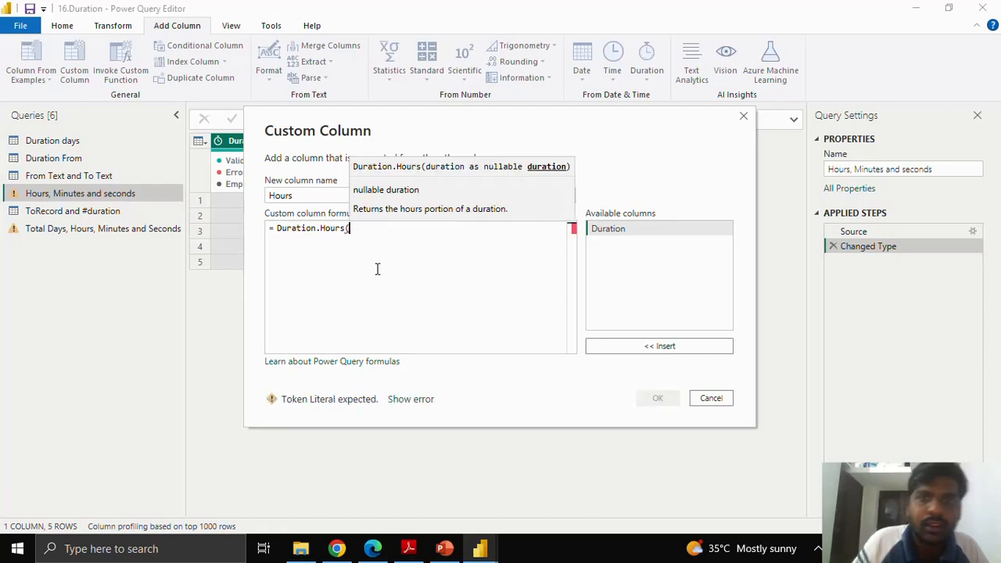
left_click(665, 347)
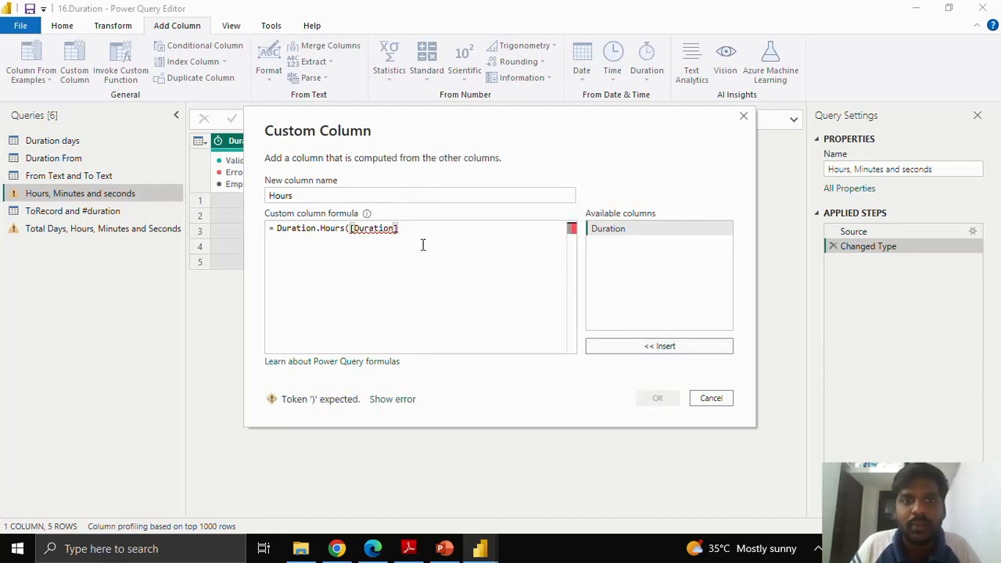
type(")")
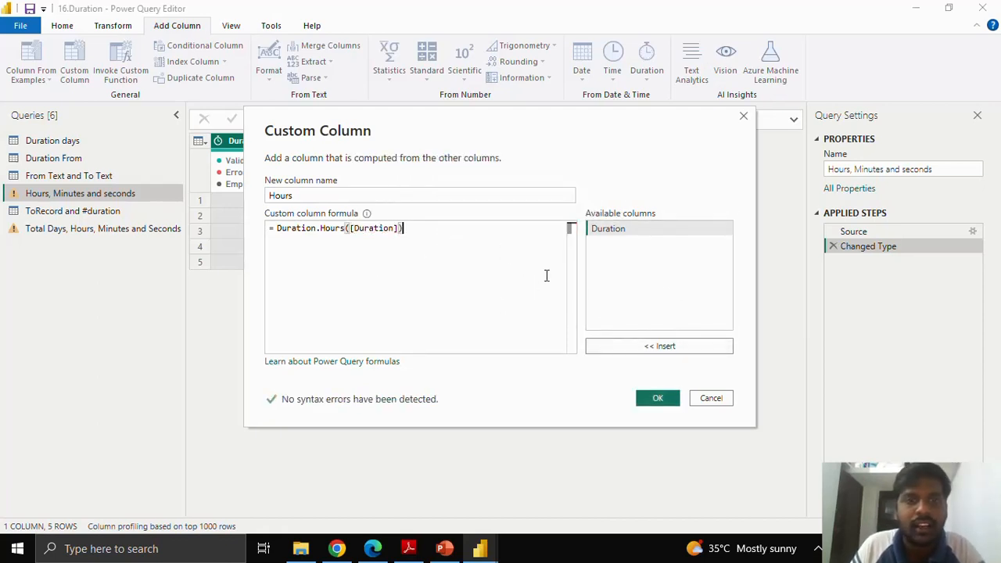
left_click(649, 399)
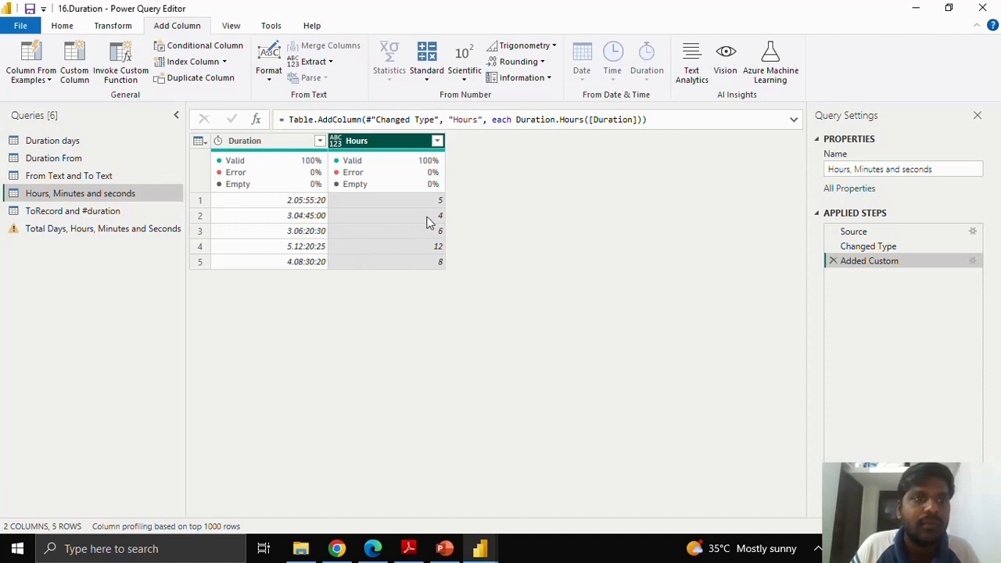
Step: Start another custom column in the same query and name it "Minutes"
left_click(83, 66)
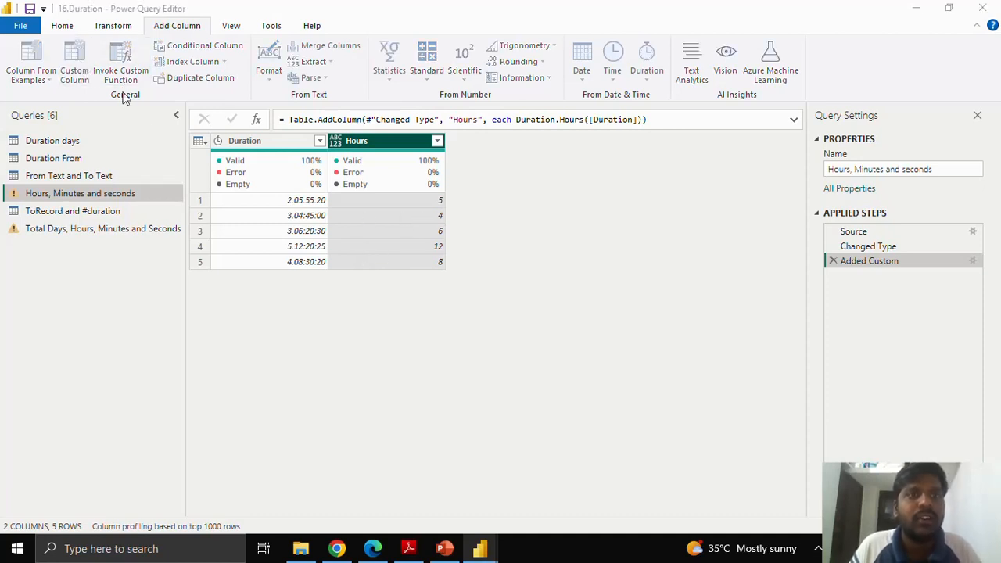
left_click_drag(301, 195, 221, 186)
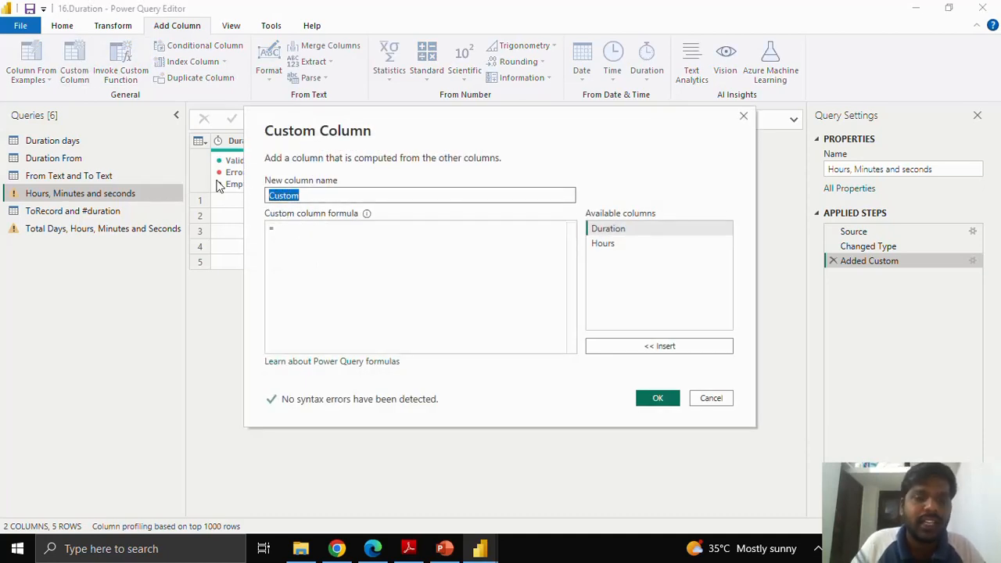
type("Minutes")
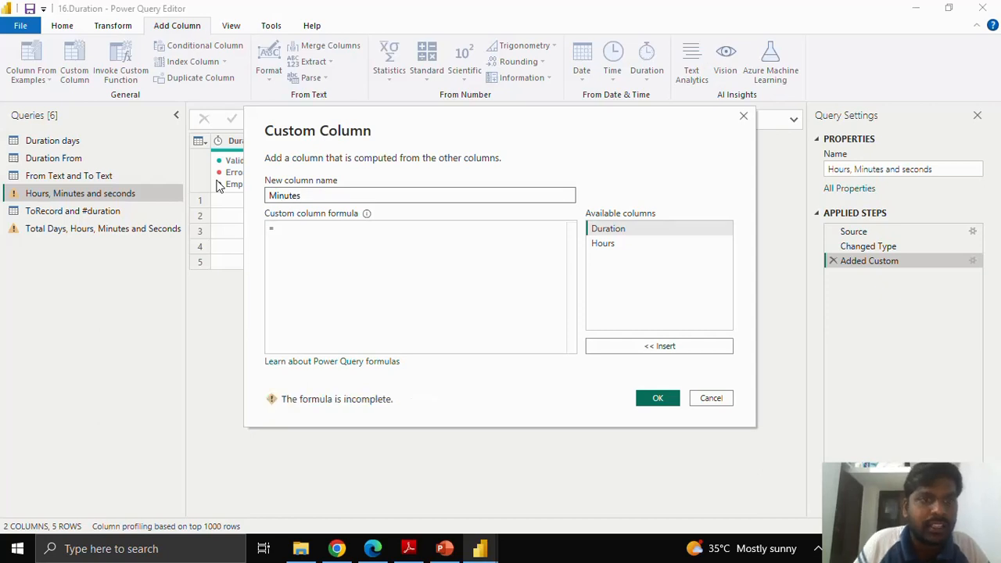
Step: Enter the formula Duration.Minutes([Duration]) for the Minutes column and add it to the table
left_click(308, 227)
type("Duration")
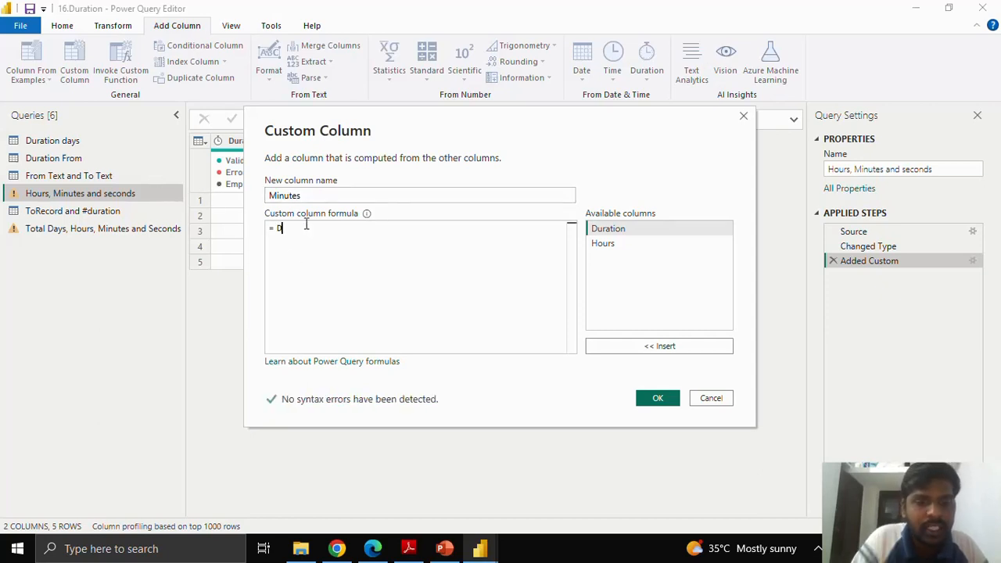
key("Down")
key("Down")
key("Down")
key("Down")
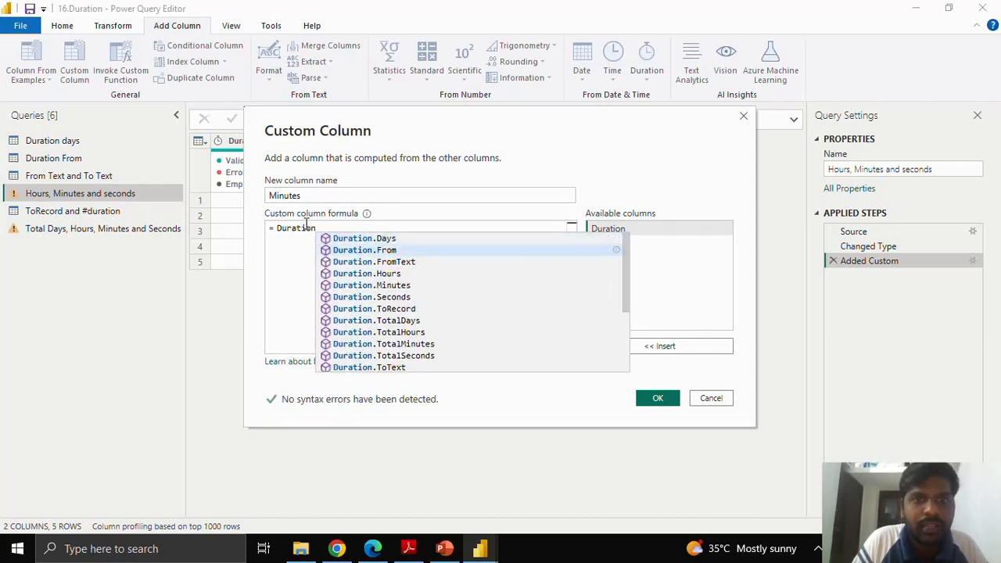
left_click(382, 287)
type("(")
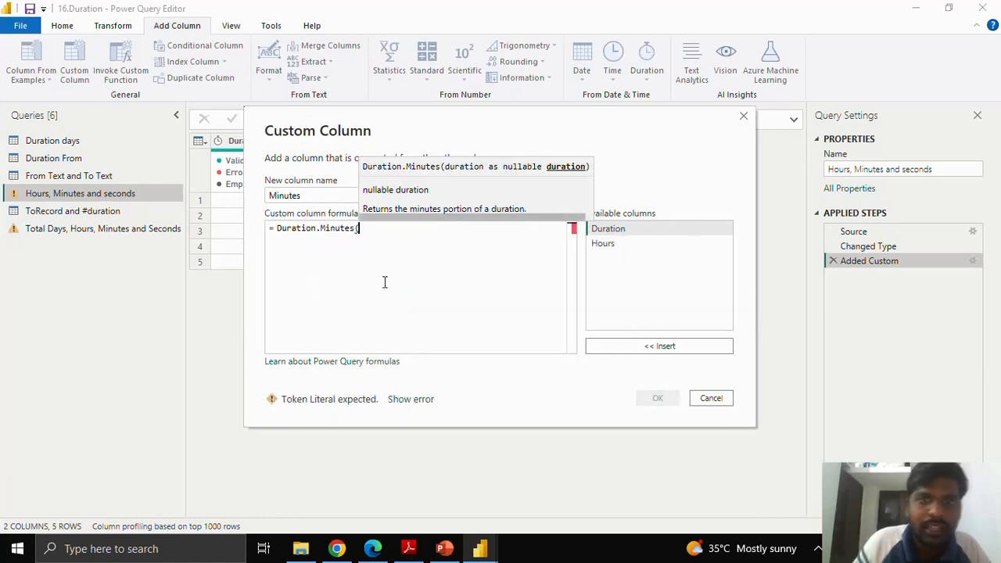
left_click(650, 345)
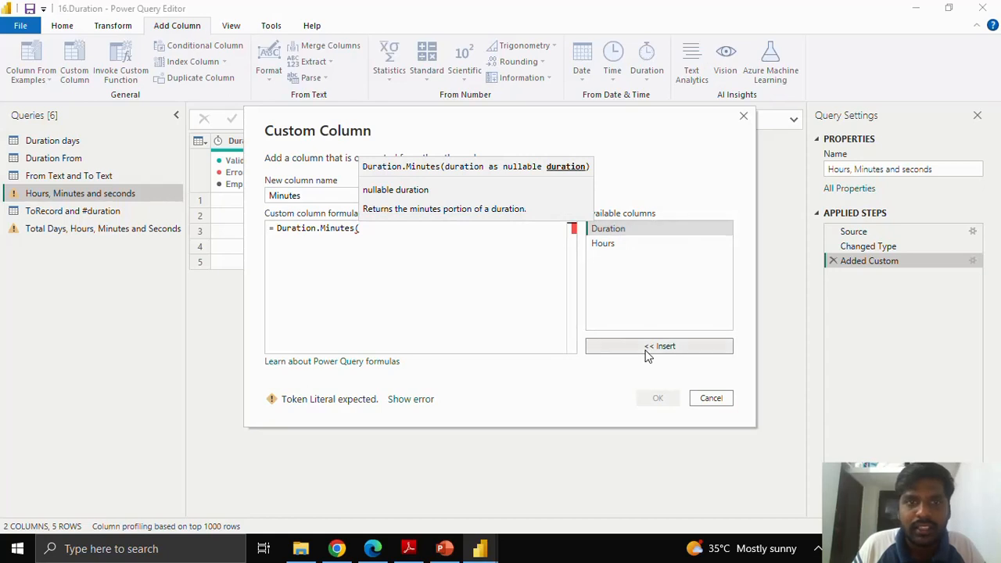
type(")")
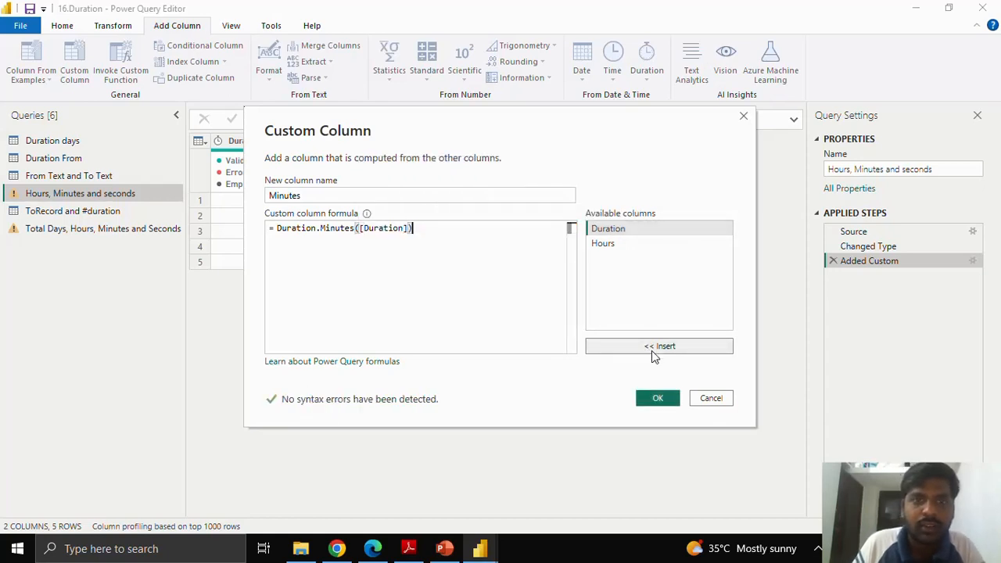
left_click(658, 398)
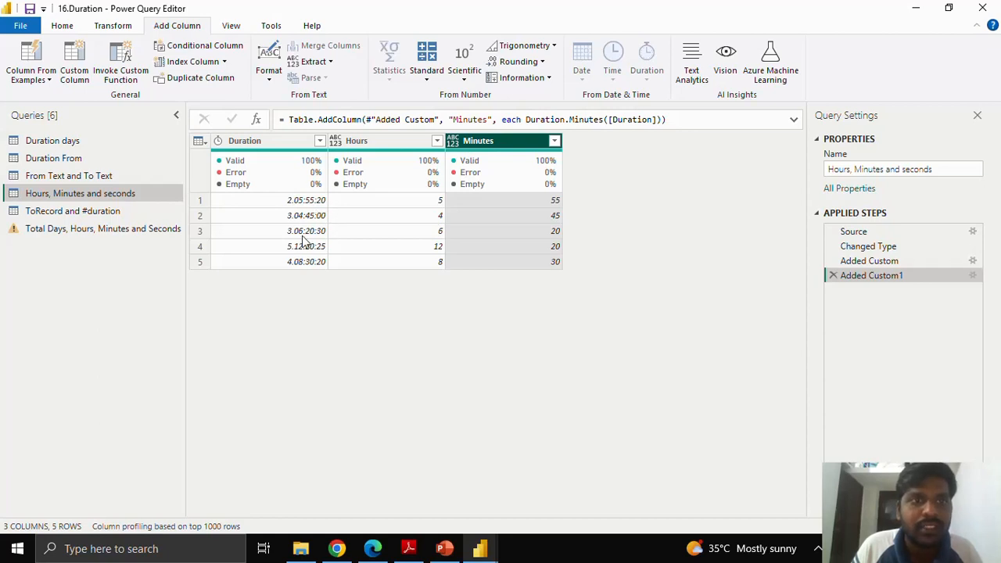
Step: Start a third custom column in the query and name it "seconds"
left_click(69, 86)
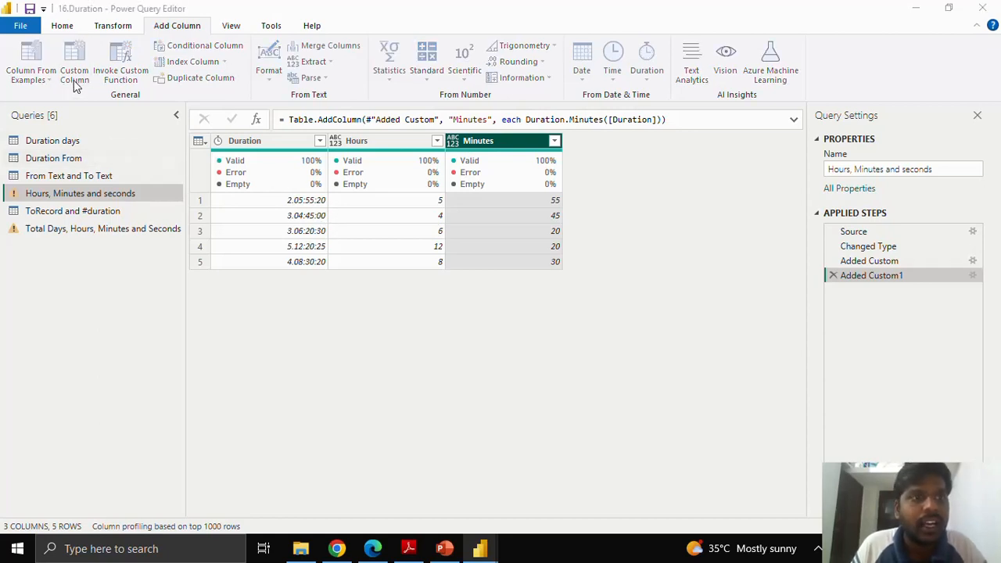
left_click_drag(300, 195, 255, 197)
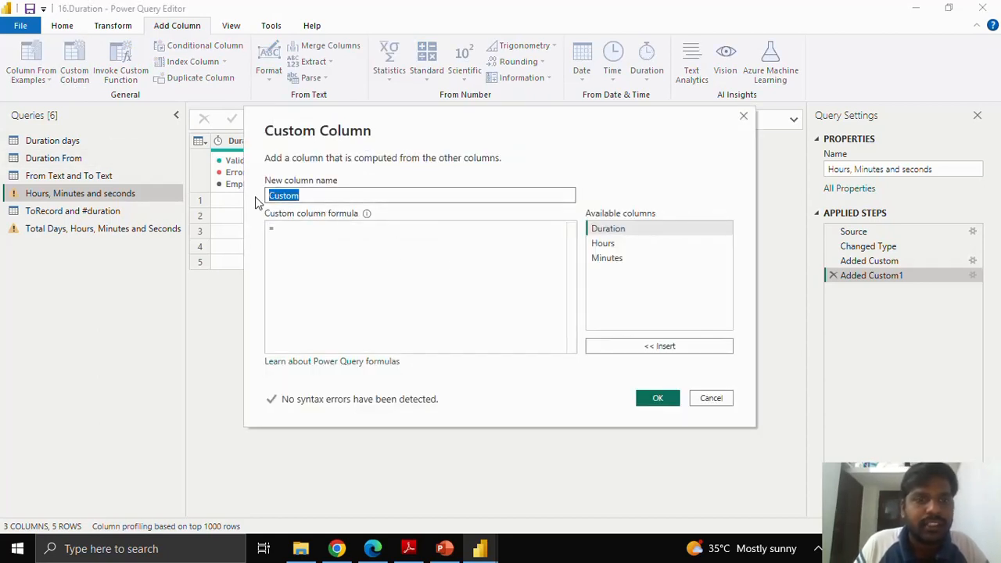
type("seconds")
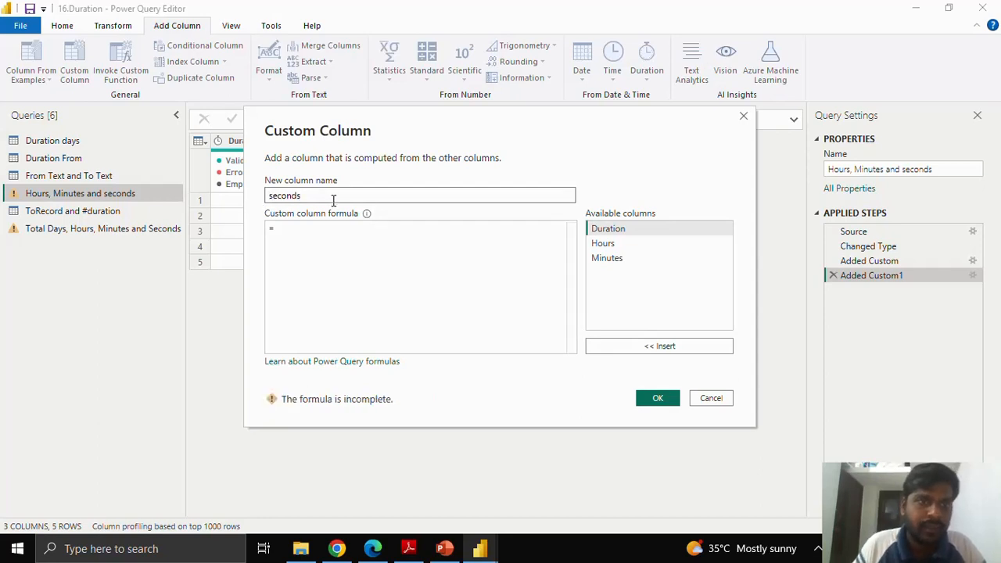
Step: Enter the formula Duration.Seconds([Duration]) for the seconds column and add it to the table
left_click(314, 230)
type("seconds")
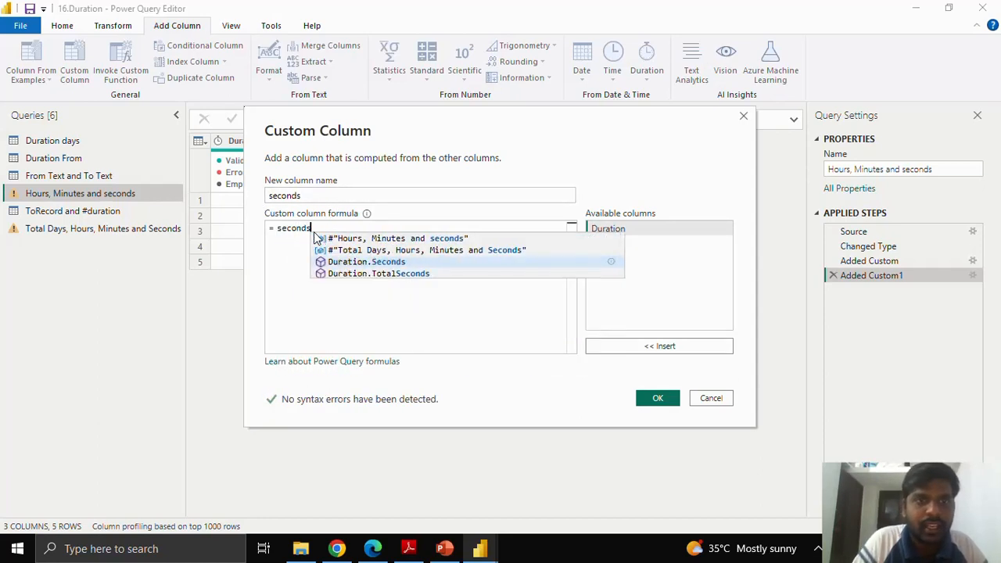
left_click(358, 261)
type("(")
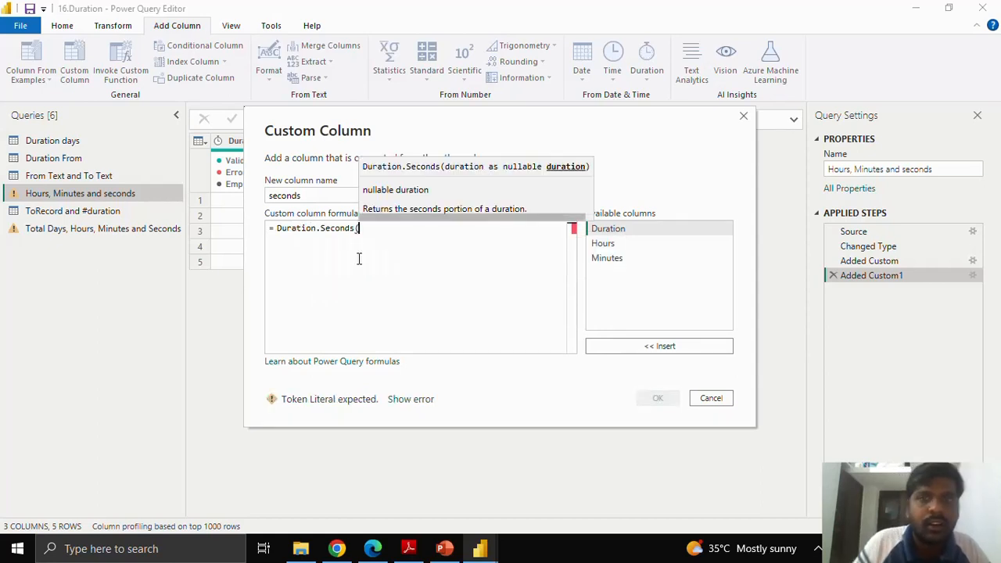
left_click(623, 228)
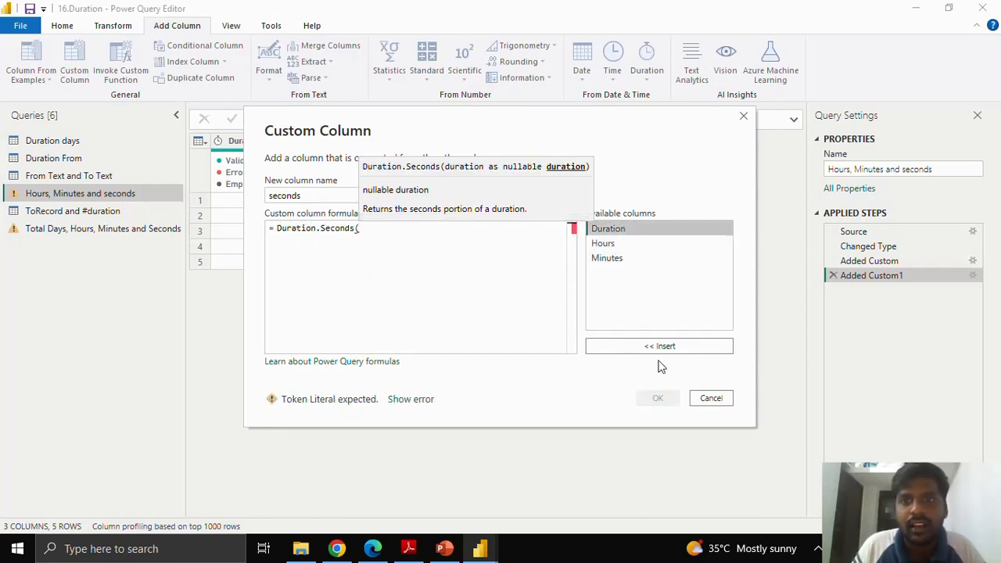
left_click(654, 347)
type(")")
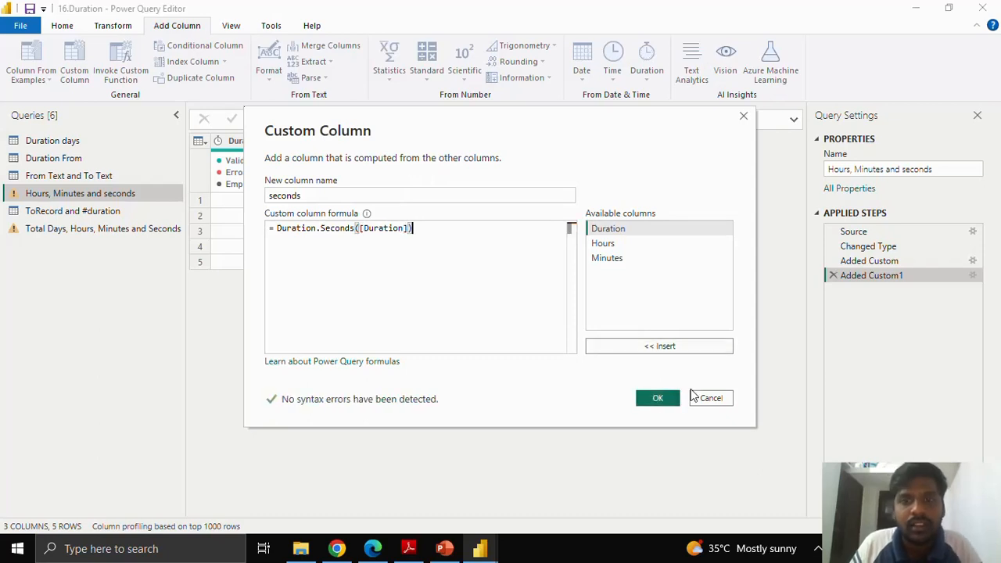
left_click(687, 397)
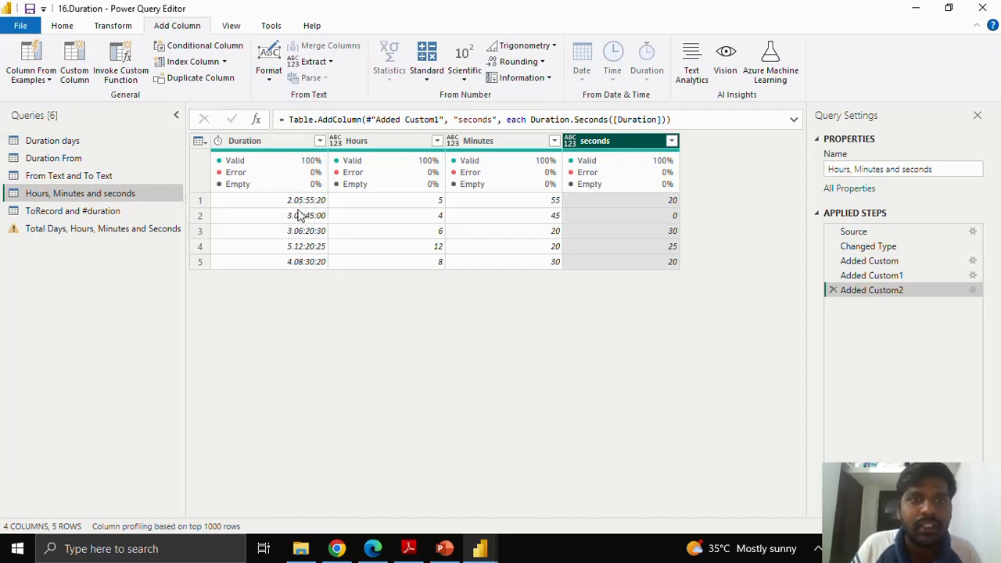
Step: Open the "ToRecord and #duration" query and start a custom column named "ToRecord"
left_click(114, 212)
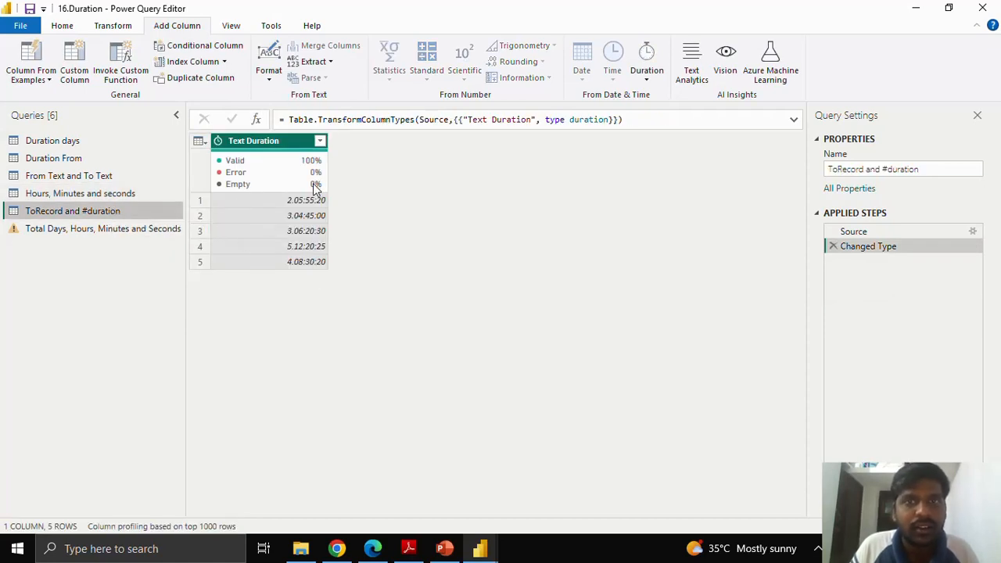
mouse_move(315, 186)
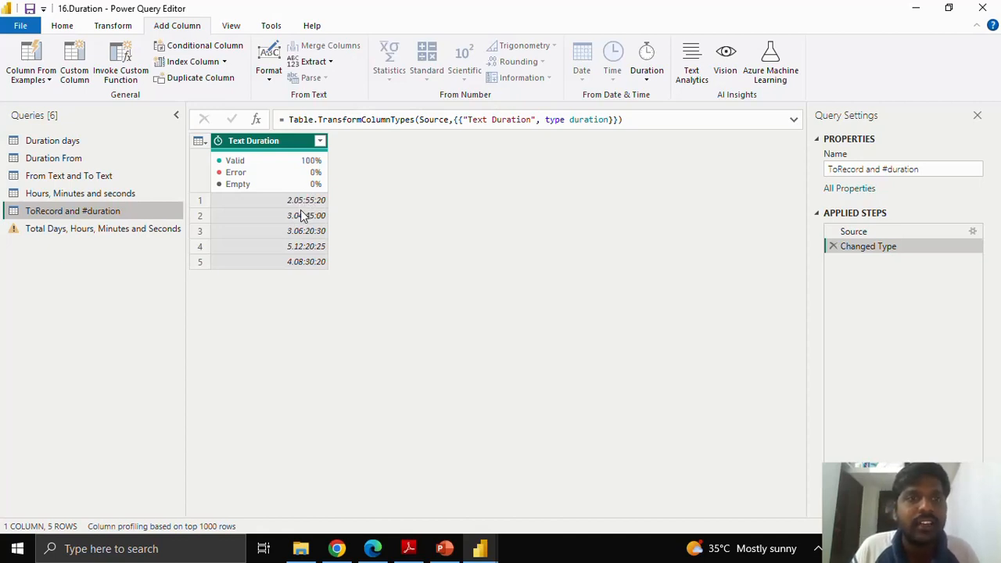
left_click(76, 64)
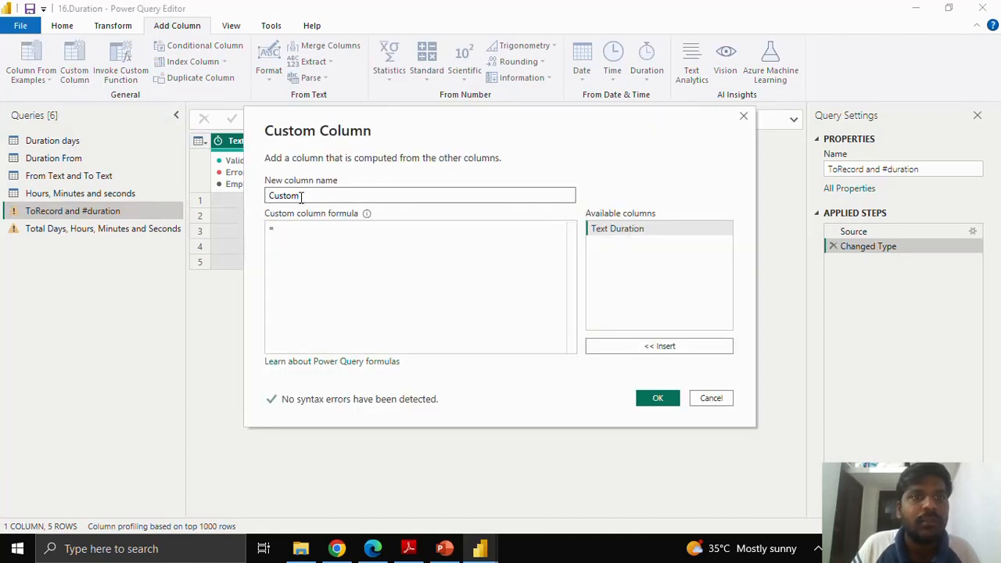
double_click(301, 197)
type("ToRecord")
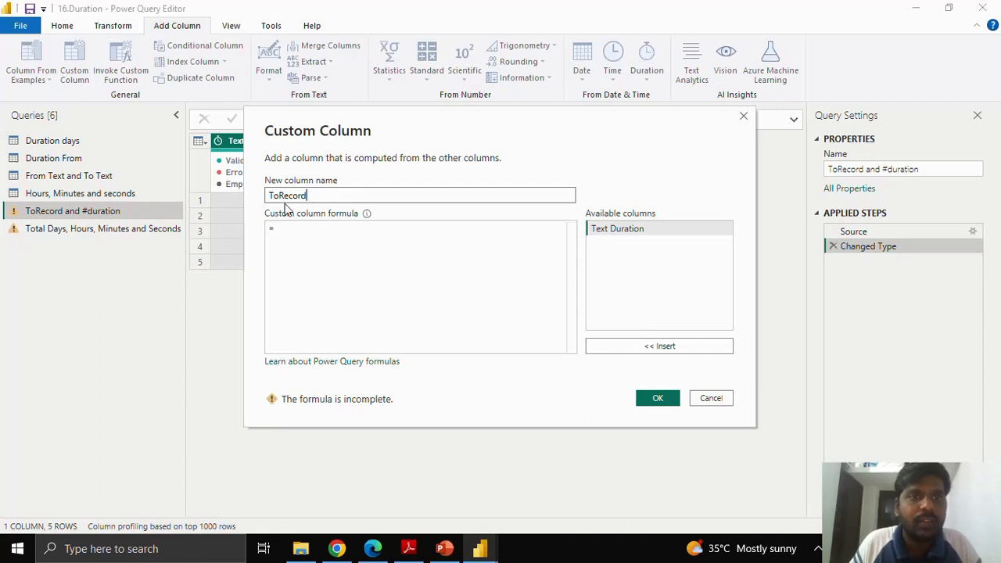
Step: Enter the formula Duration.ToRecord([Text Duration]) for the ToRecord column and add it to the table
left_click(293, 231)
type("Duration")
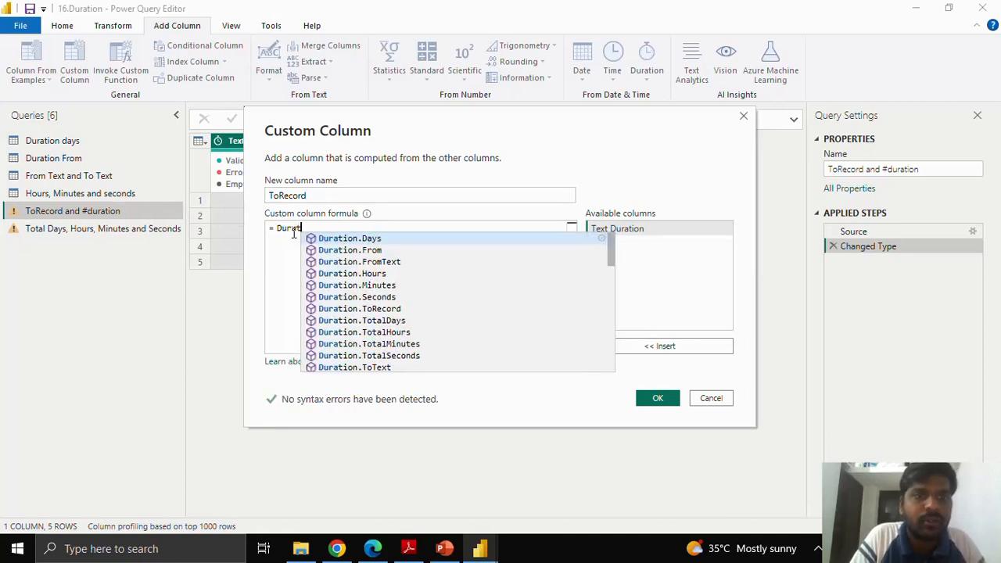
left_click(385, 310)
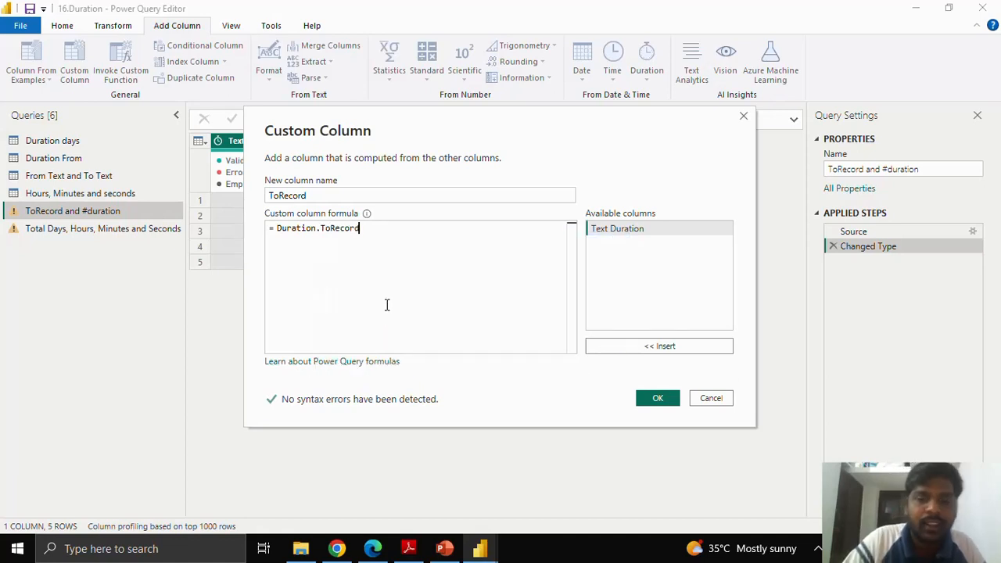
type("(")
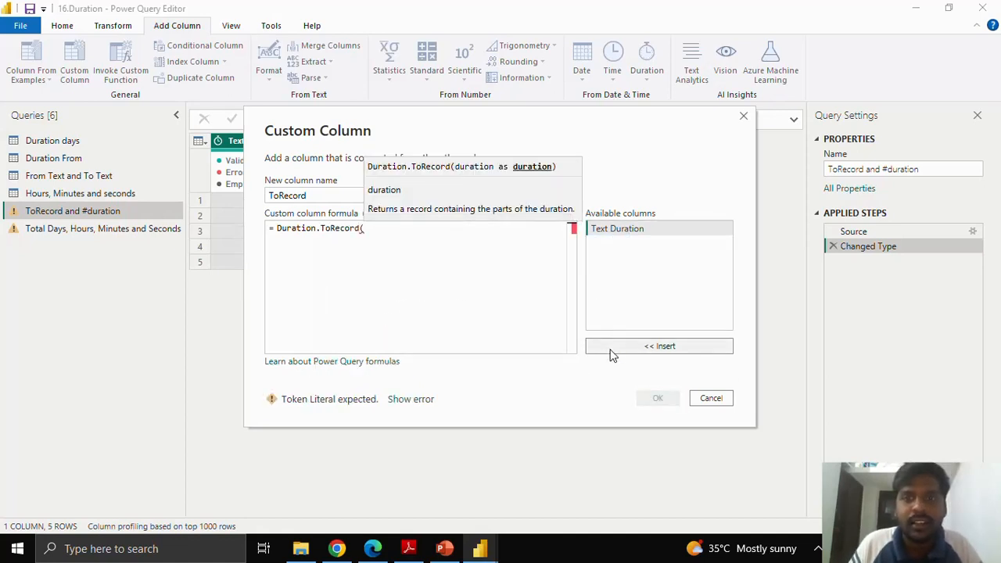
left_click(611, 349)
type(")")
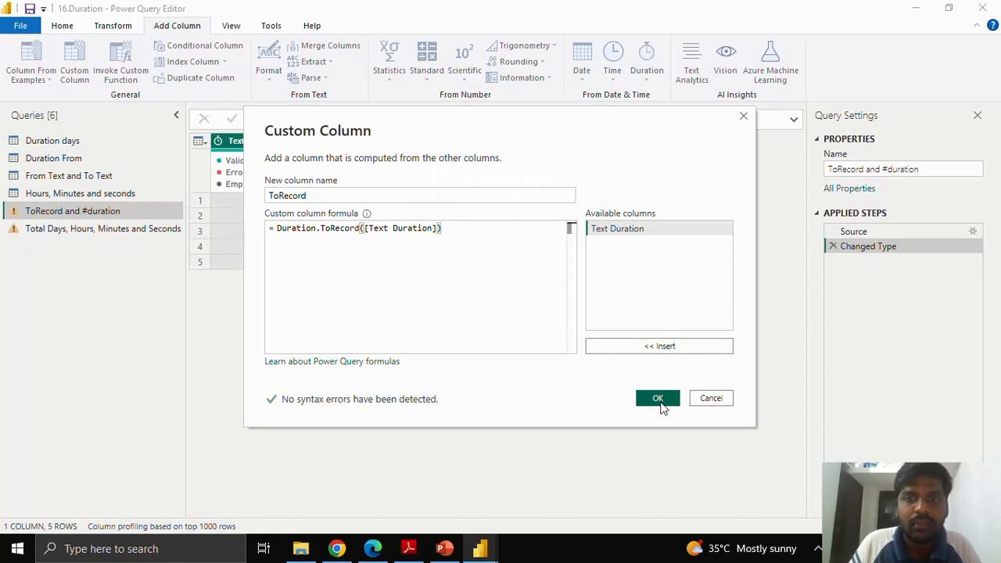
left_click(658, 399)
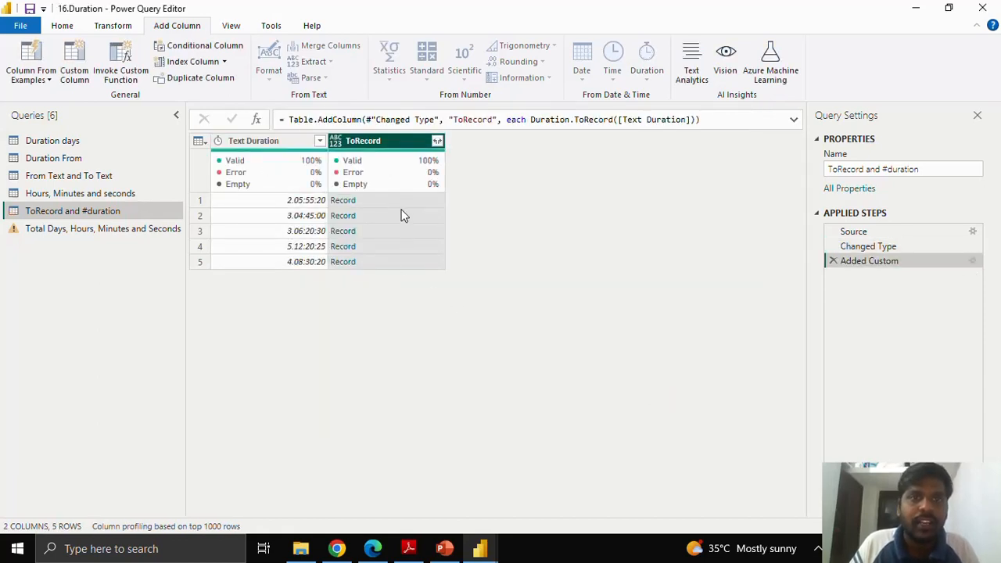
Step: Preview the contents of the records in several rows of the ToRecord column
left_click(407, 200)
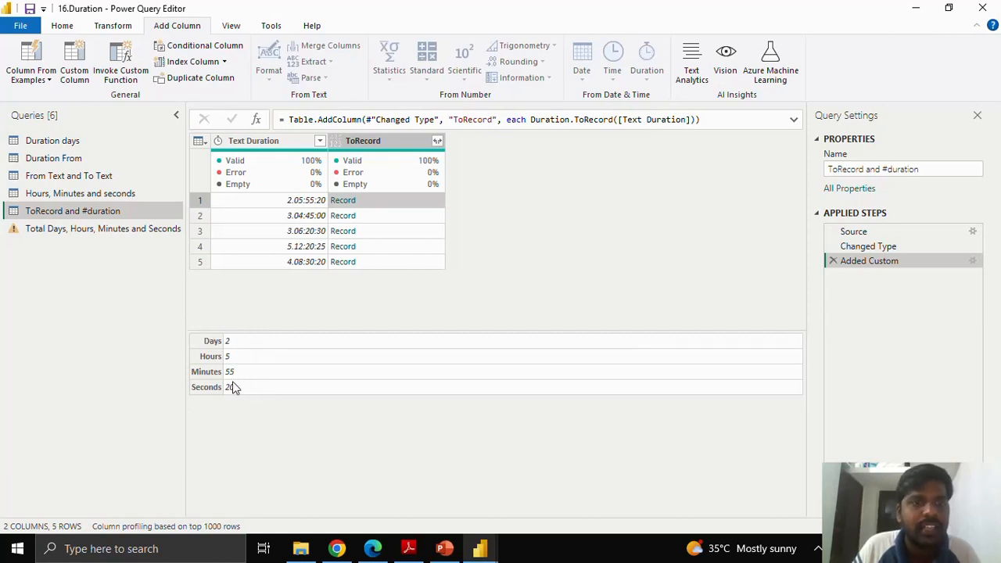
left_click(418, 215)
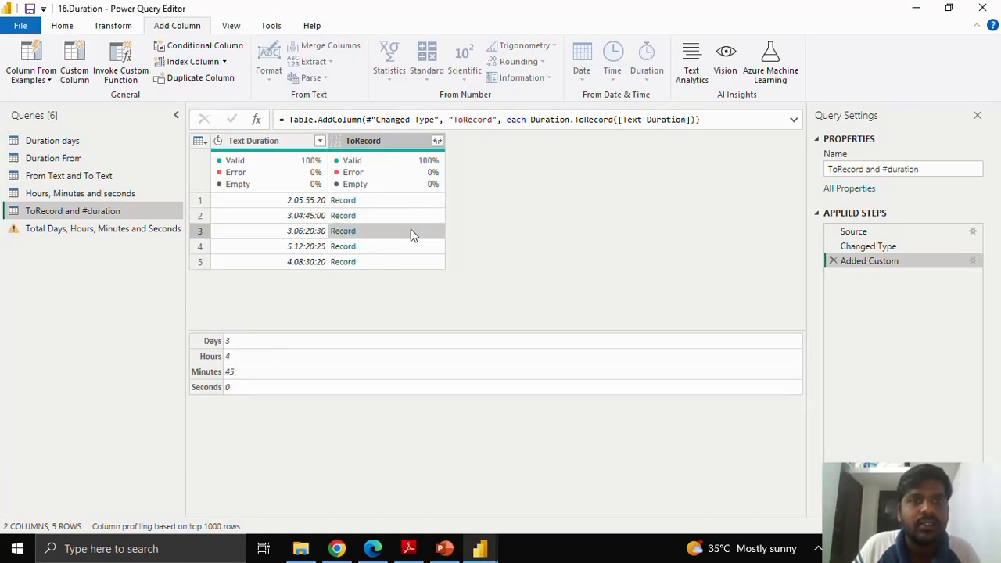
left_click(411, 230)
left_click(411, 261)
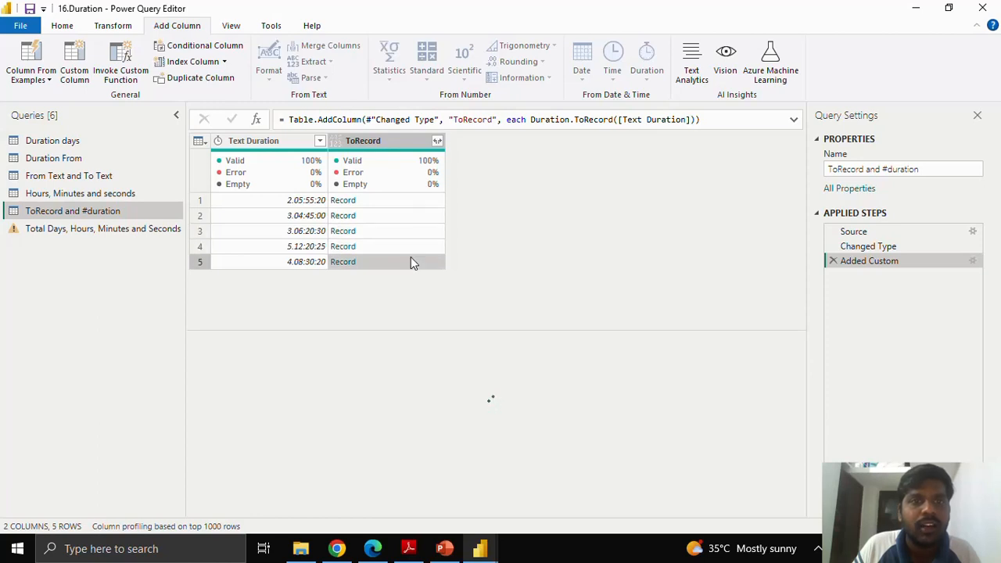
Step: Expand the ToRecord column into Days, Hours, Minutes and Seconds without using the original column name as prefix
left_click(438, 143)
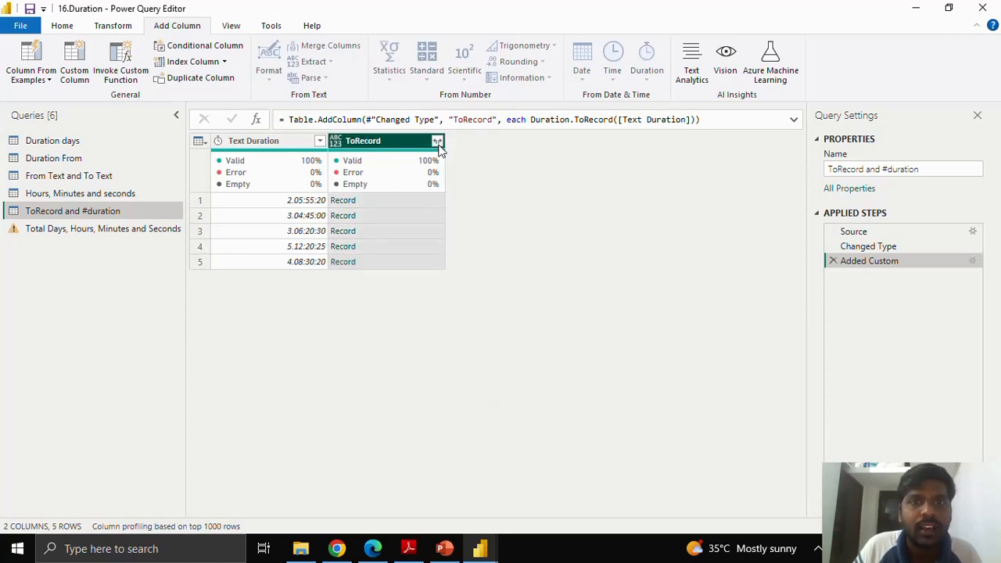
left_click(438, 143)
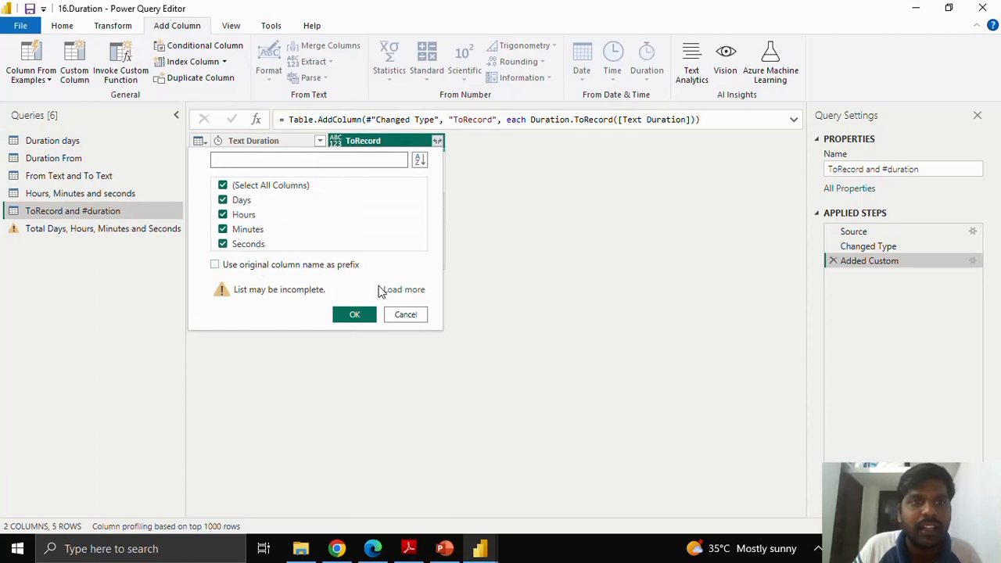
left_click(402, 293)
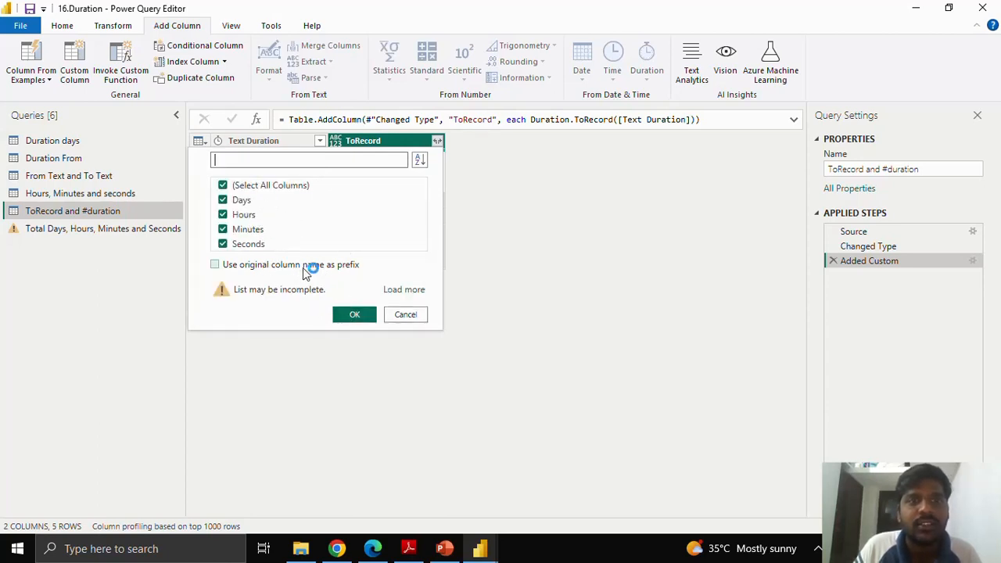
left_click(355, 314)
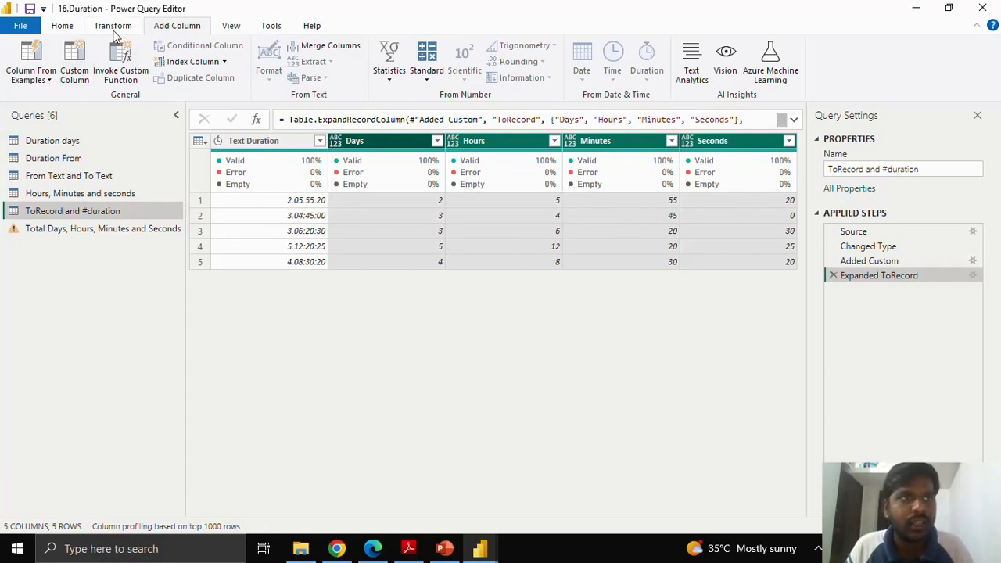
Step: Start a custom column named "#duration" and begin its formula with #duration(
left_click(75, 75)
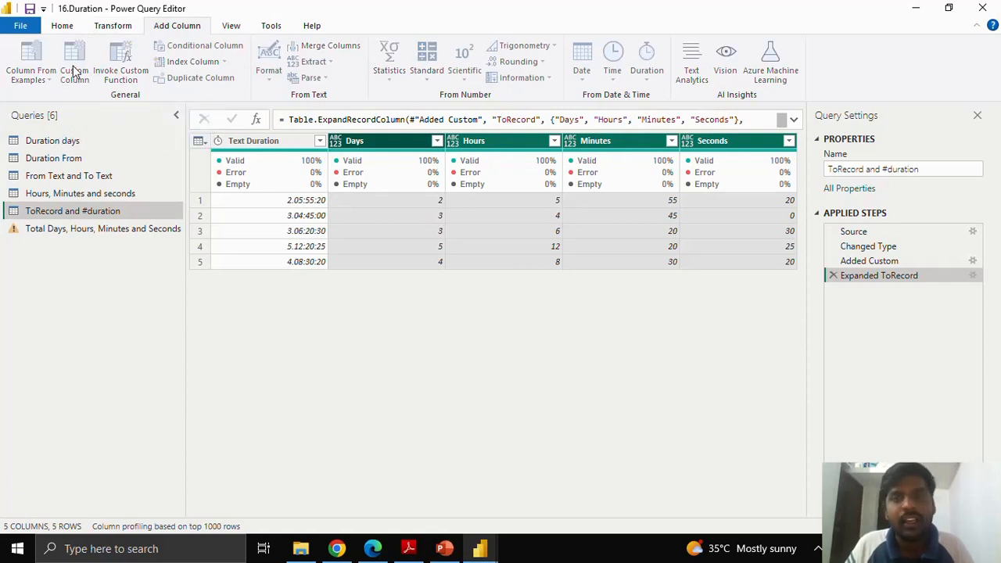
double_click(286, 196)
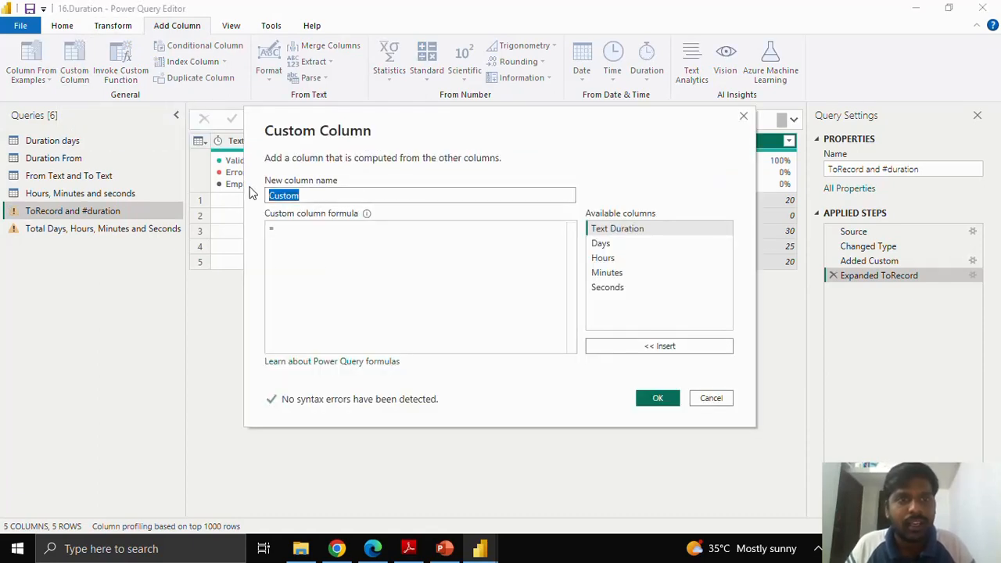
type("#duration")
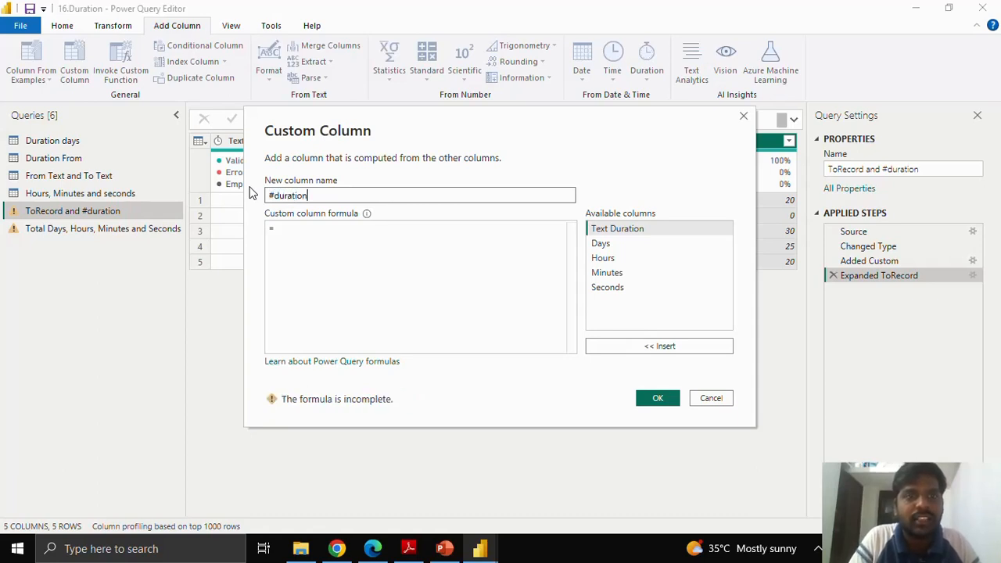
left_click(293, 228)
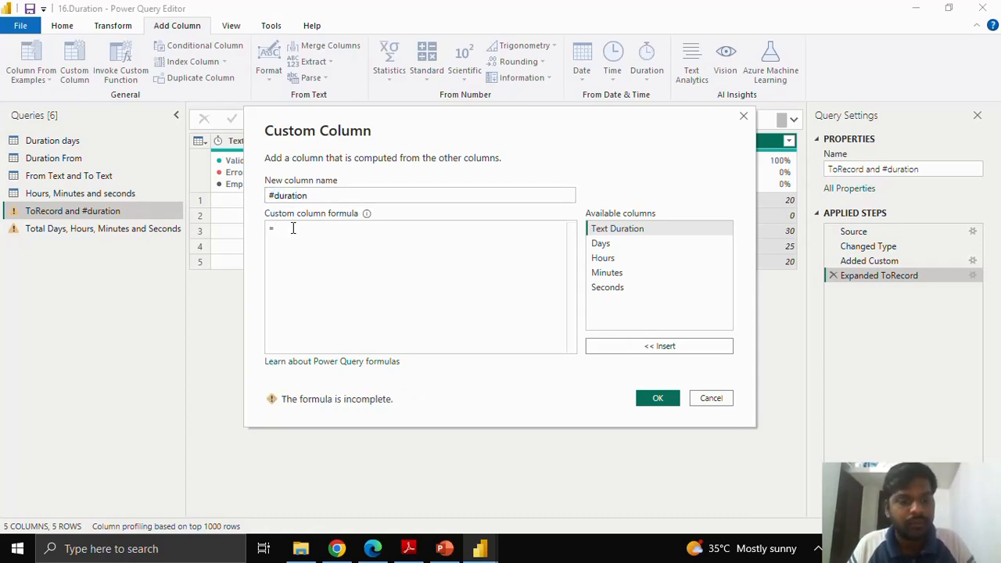
type("#duration")
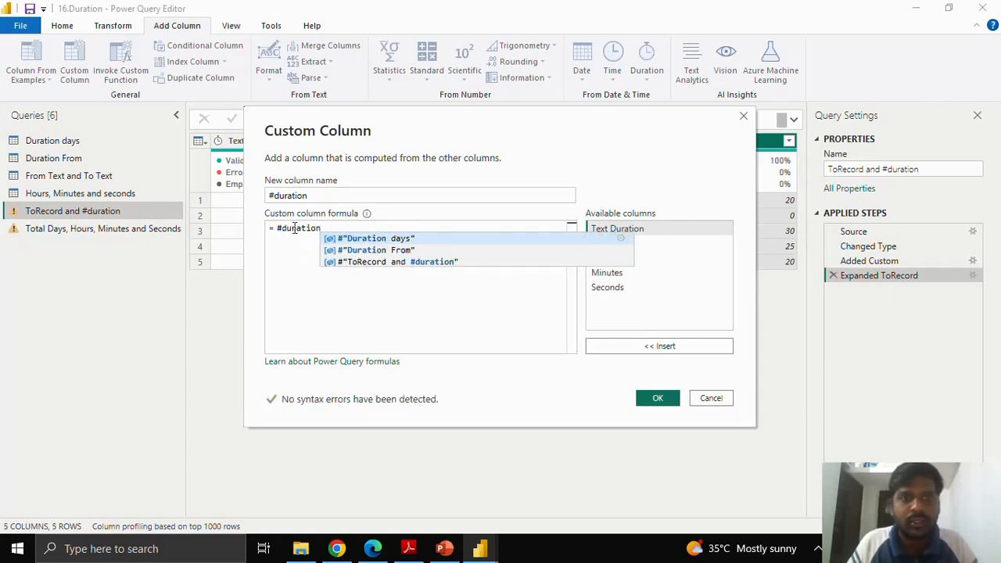
type("(")
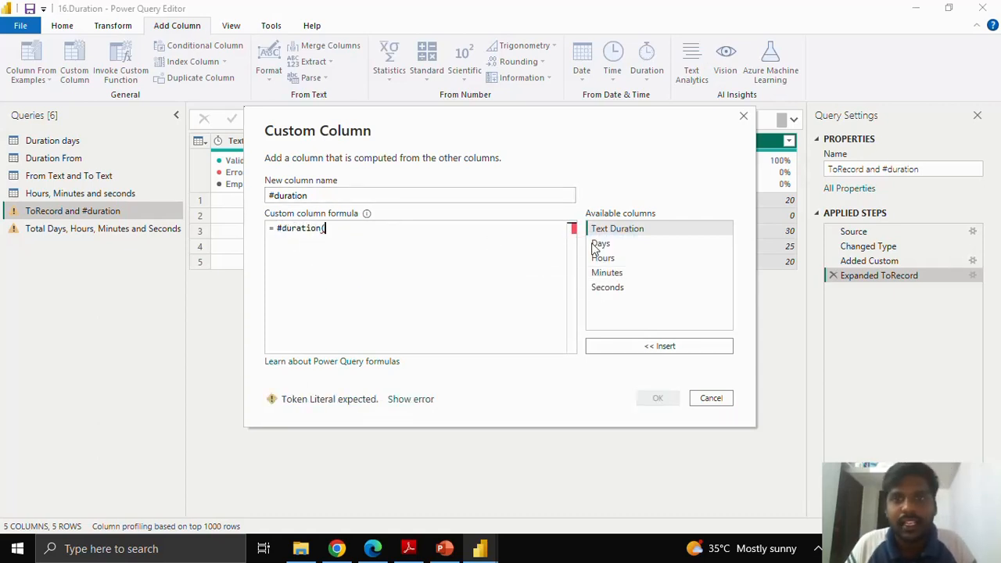
Step: Complete the formula as #duration([Days],[Hours],[Minutes],[Seconds]) and add the column to the table
left_click(613, 247)
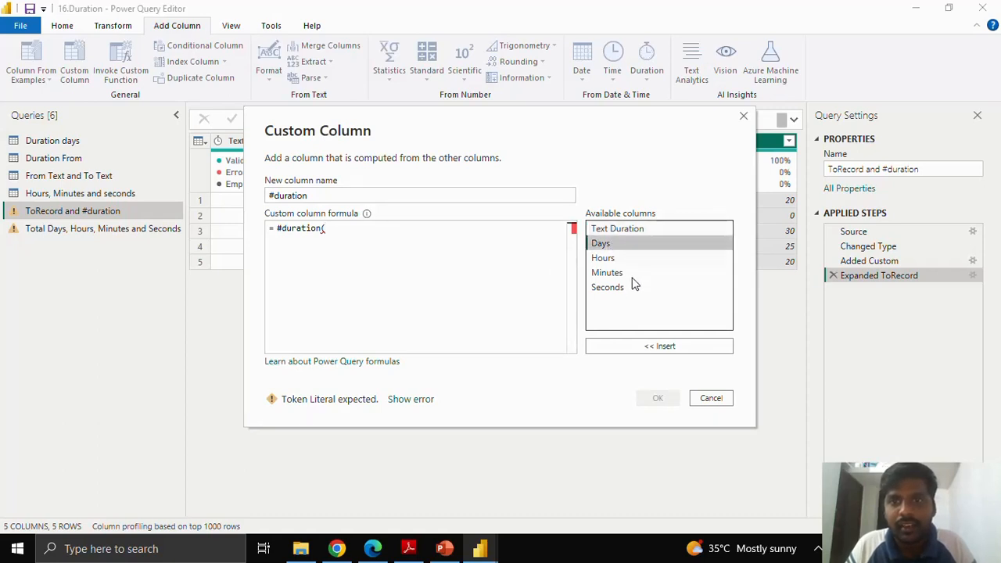
left_click(641, 348)
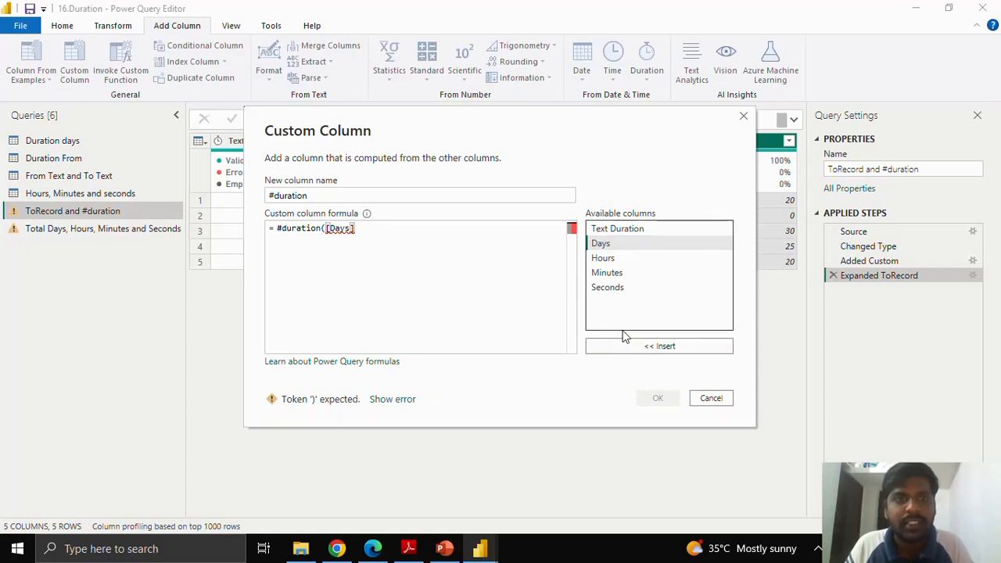
type(",")
left_click(614, 261)
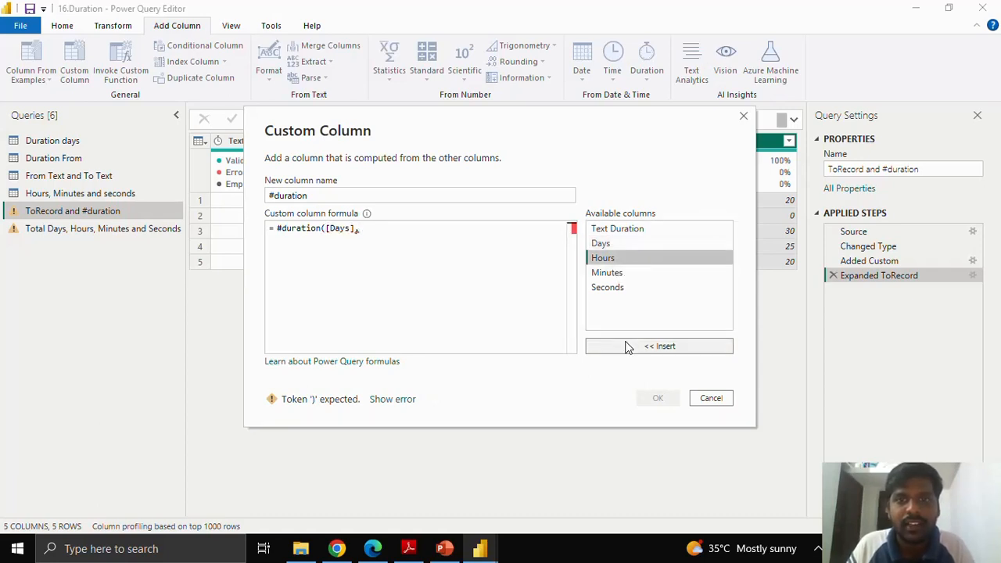
left_click(626, 348)
type(",")
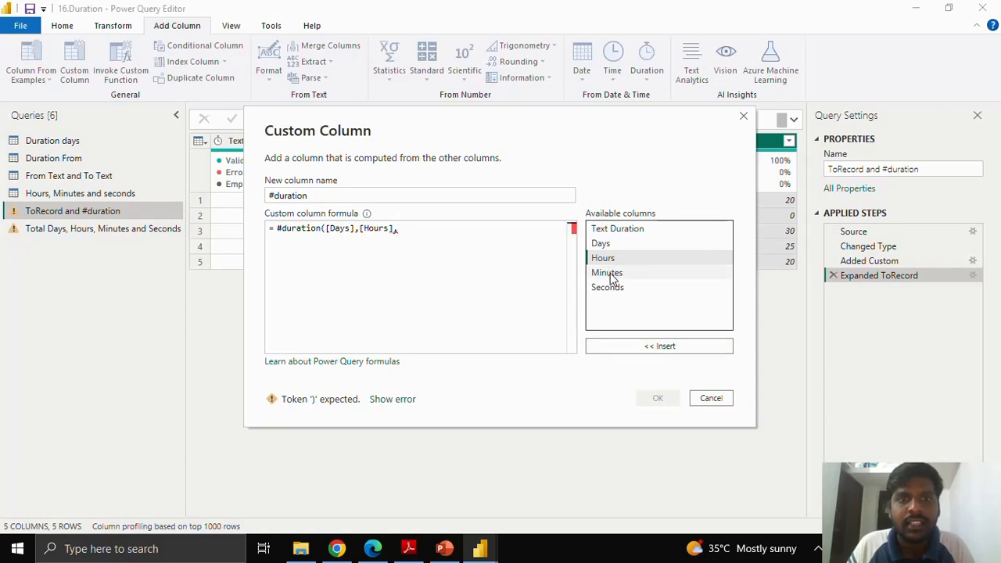
left_click(610, 274)
left_click(648, 346)
type(",")
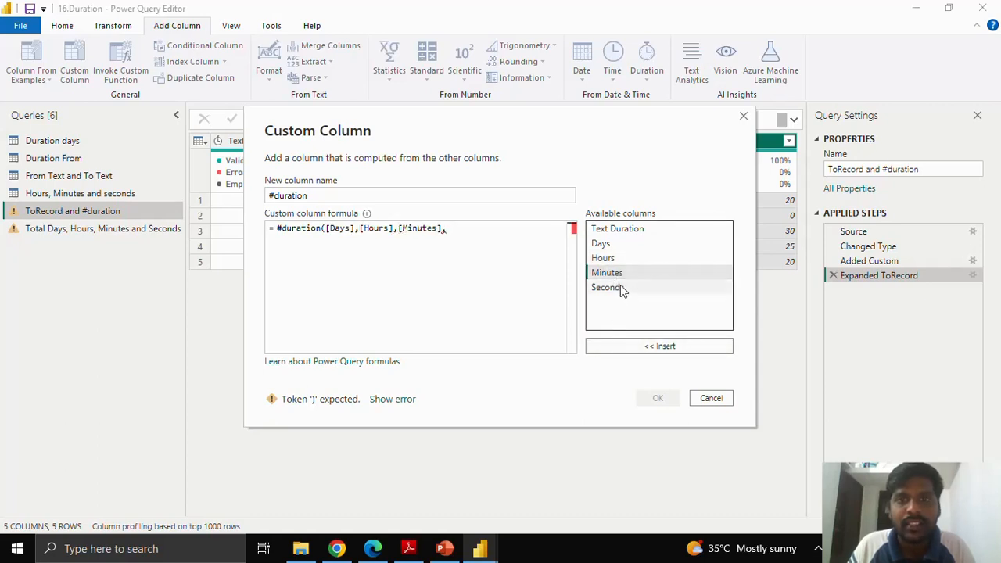
left_click(623, 289)
left_click(628, 344)
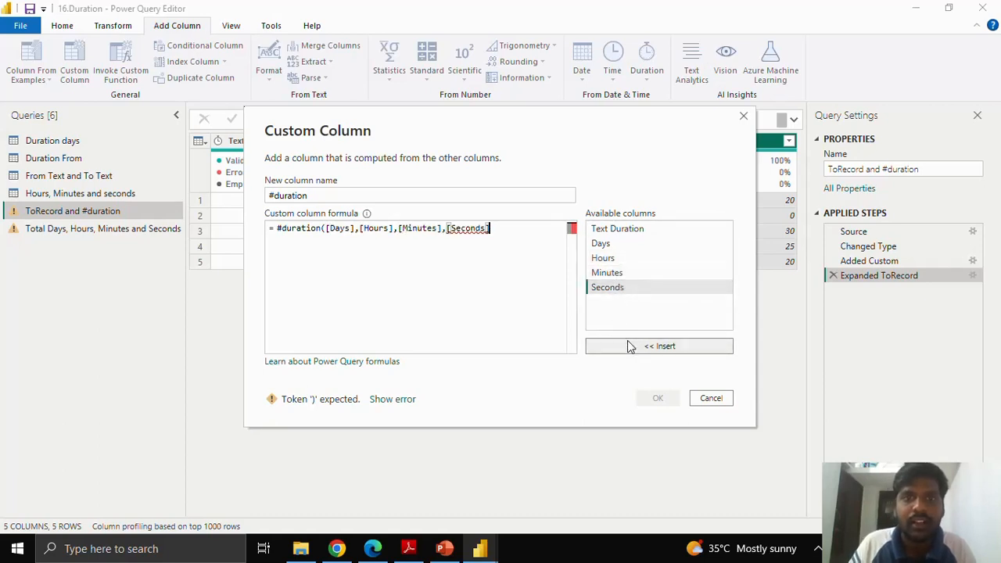
type(")")
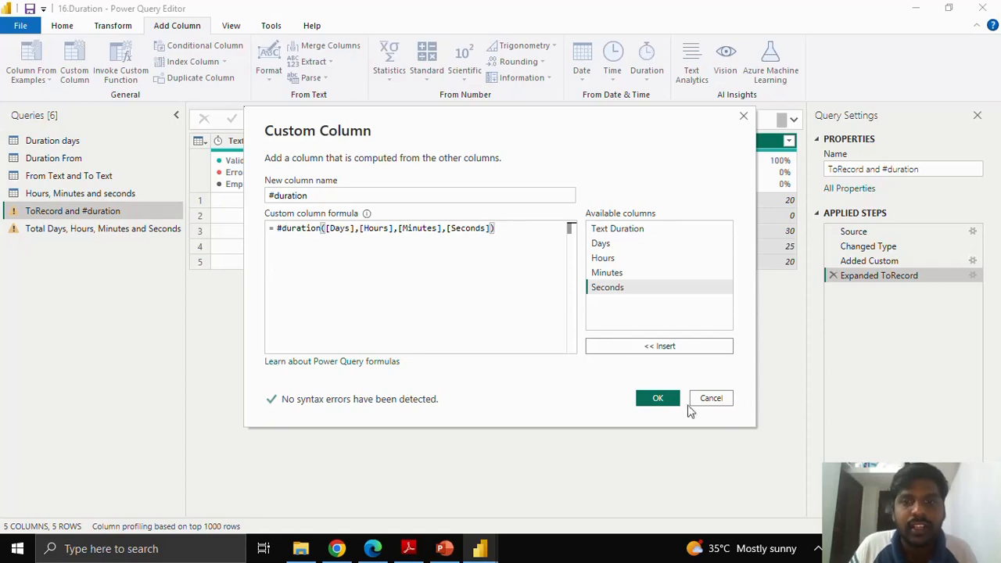
left_click(658, 400)
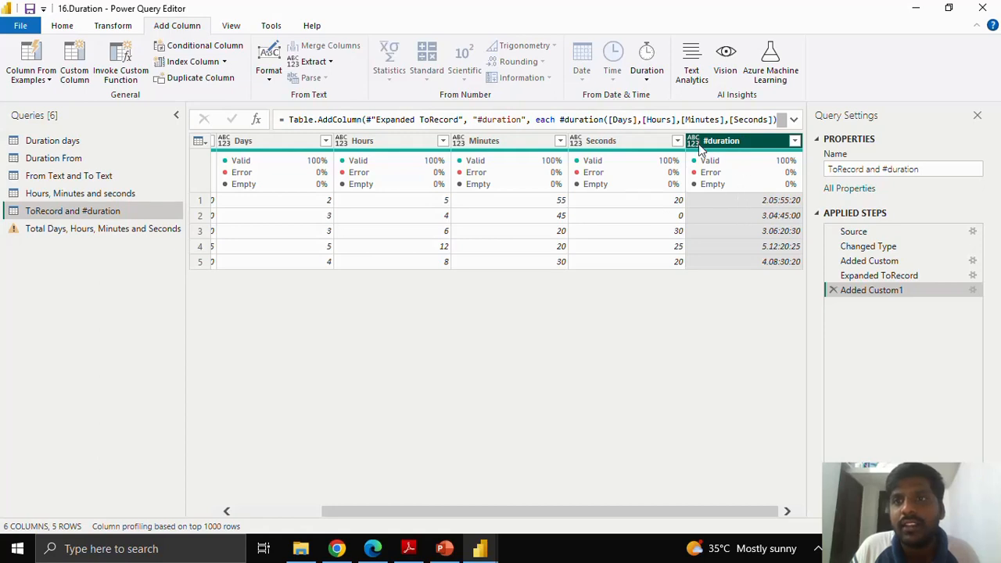
Step: Set the #duration column's data type to Duration and compare it with the Text Duration column
left_click(693, 143)
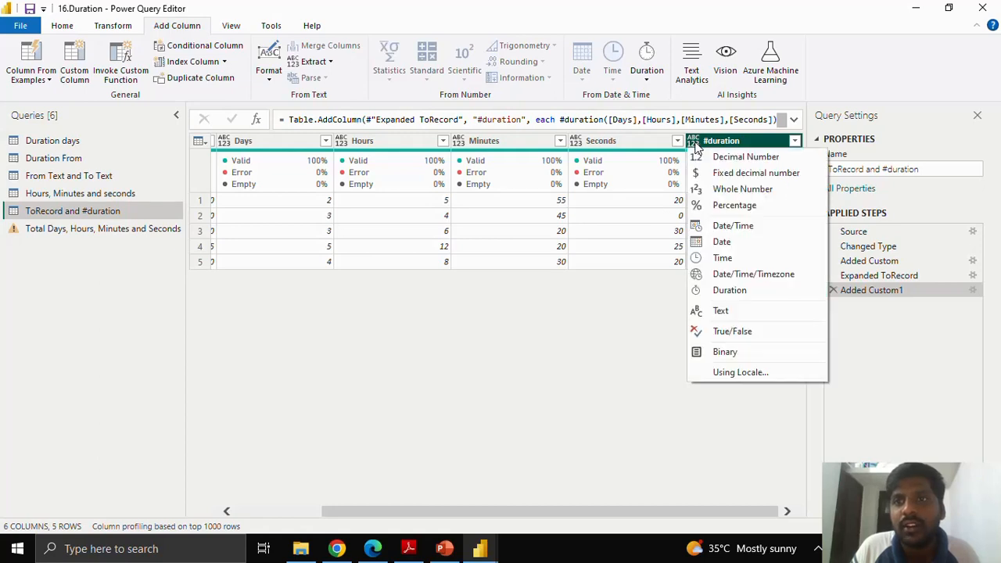
left_click(729, 290)
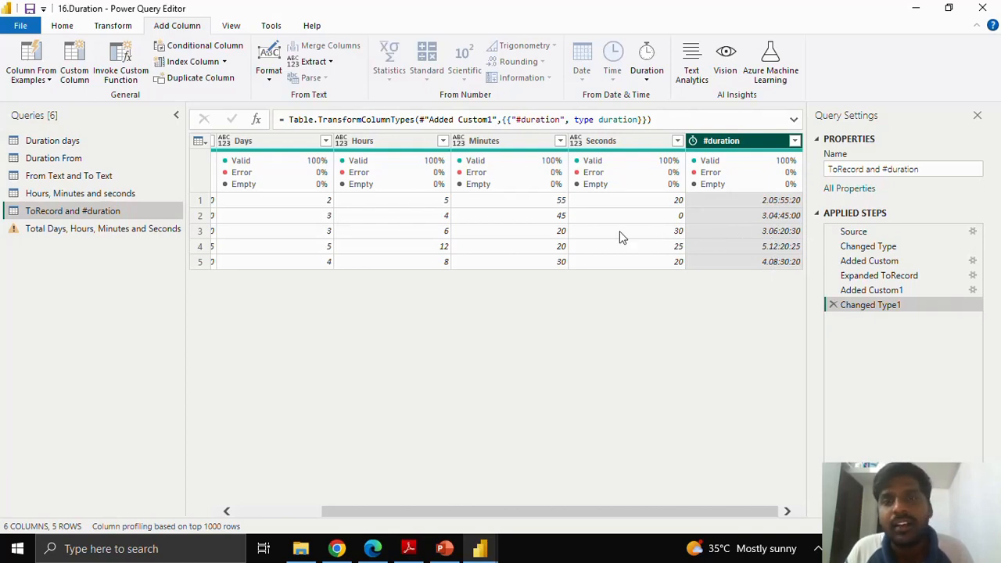
left_click_drag(561, 516, 451, 514)
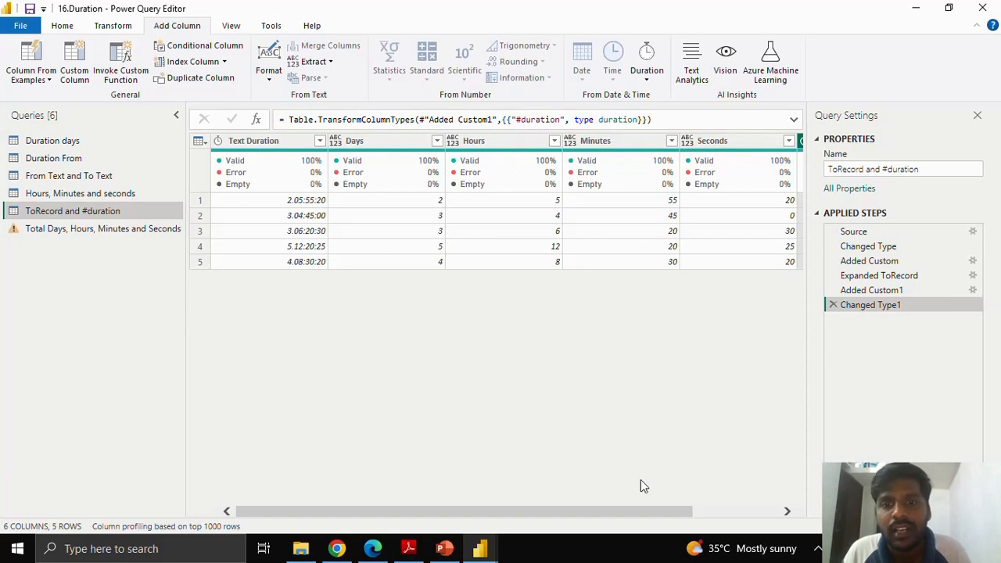
left_click_drag(614, 517, 715, 519)
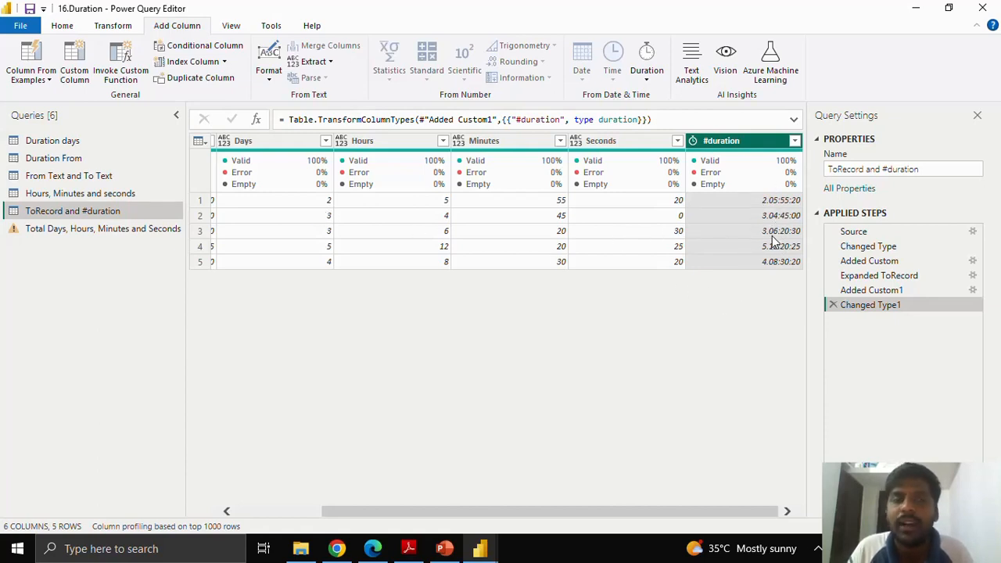
Step: In the "Total Days, Hours, Minutes and Seconds" query, delete the Changed Type step and set the Duration column's data type to Duration
left_click(174, 230)
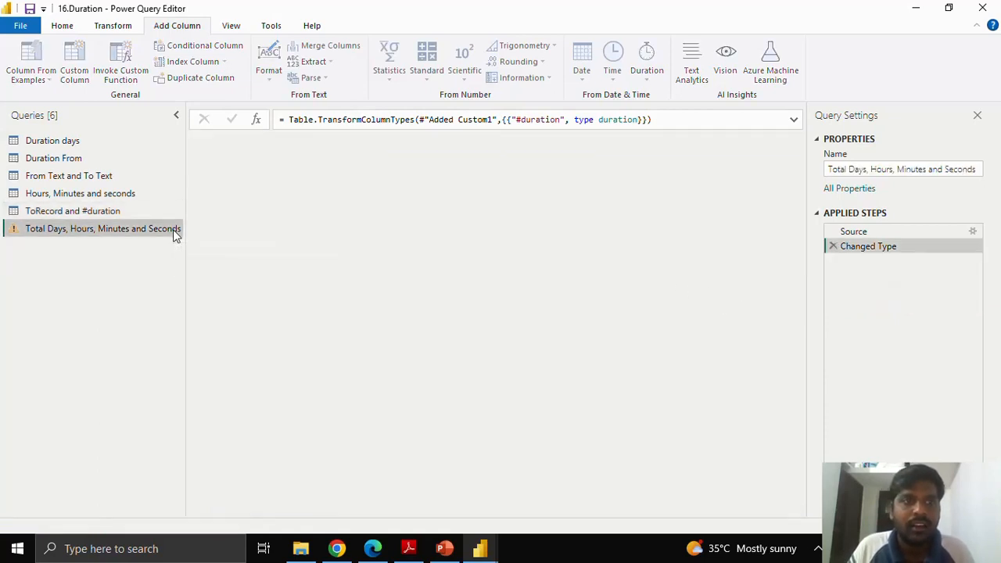
left_click(832, 247)
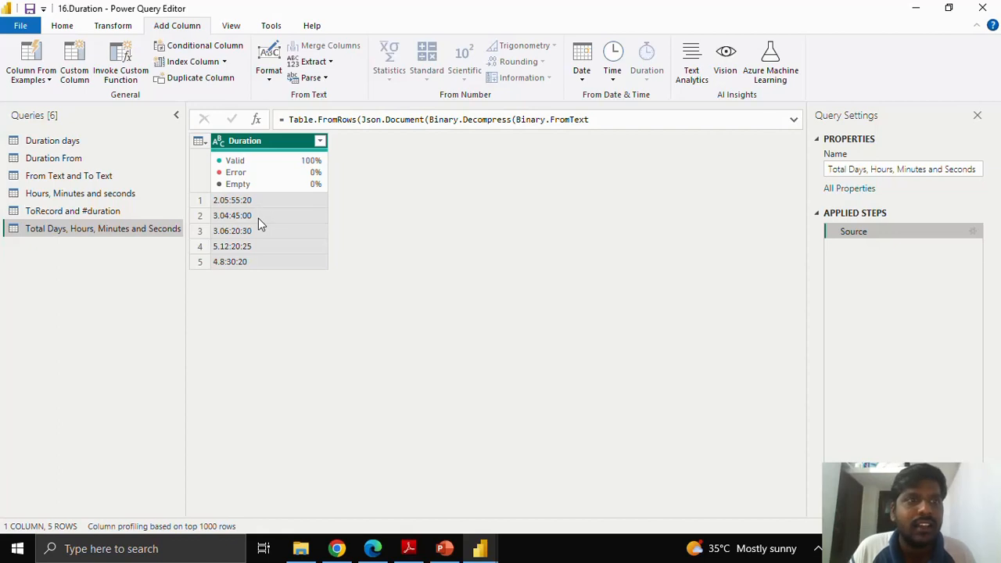
left_click(221, 143)
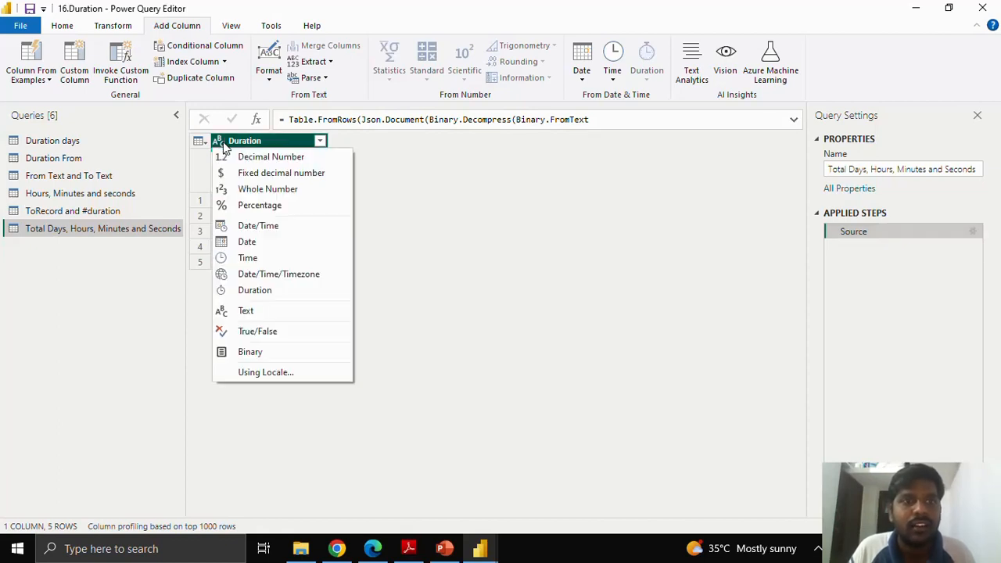
left_click(246, 290)
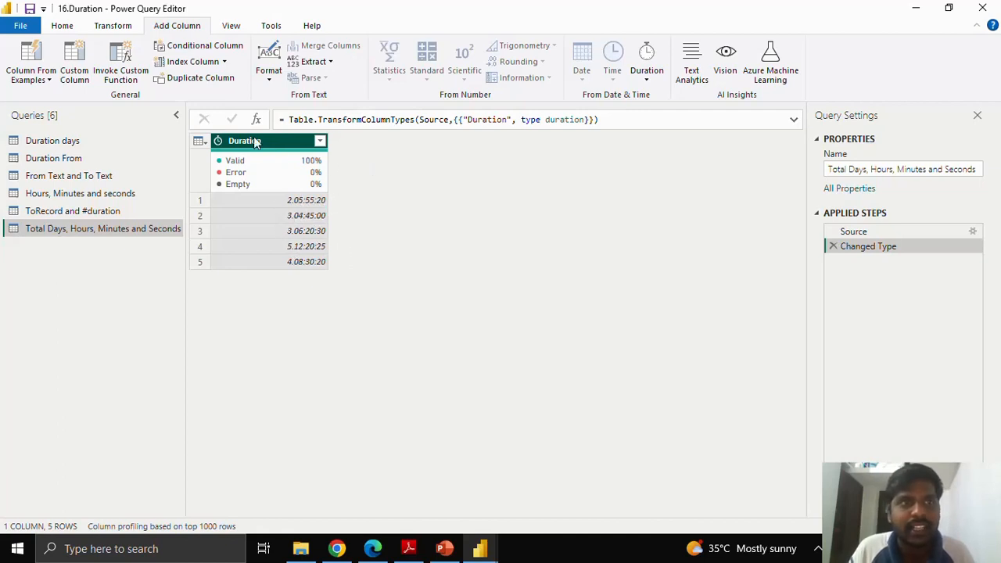
Step: Start a custom column in the query and name it "Total days"
left_click(72, 75)
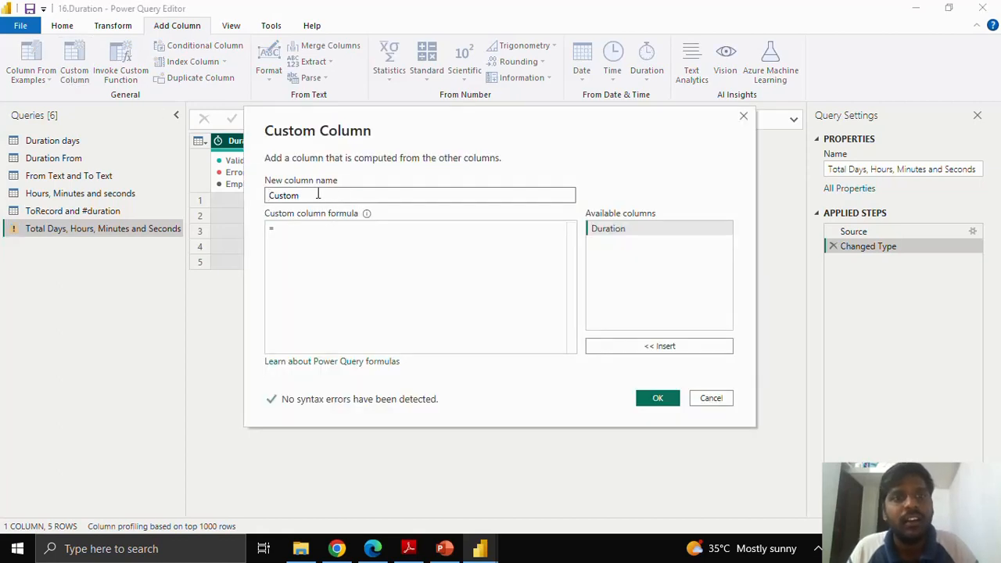
left_click_drag(317, 195, 263, 194)
type("Total days")
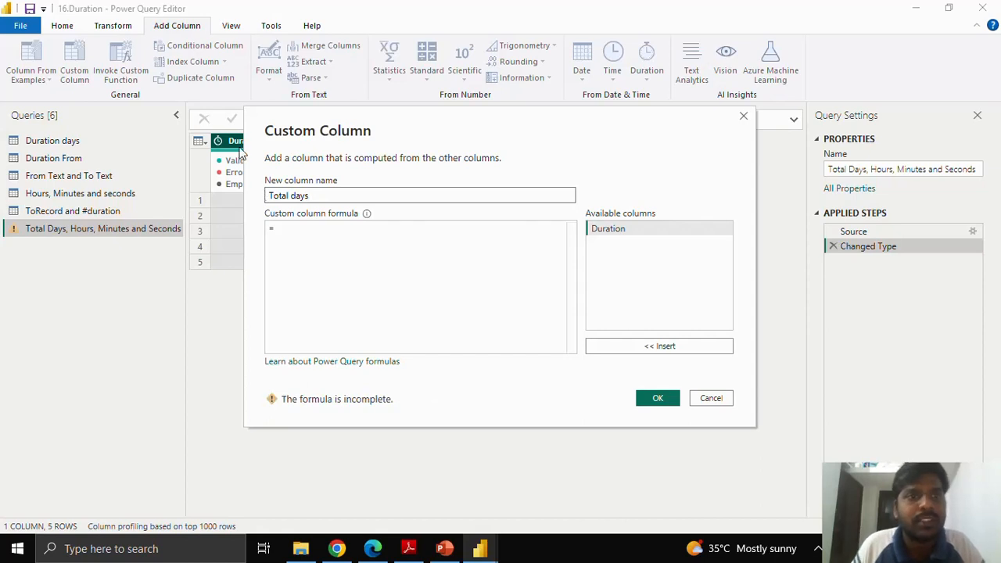
Step: Enter the formula Duration.TotalDays([Duration]) for the Total days column and add it to the table
left_click(297, 233)
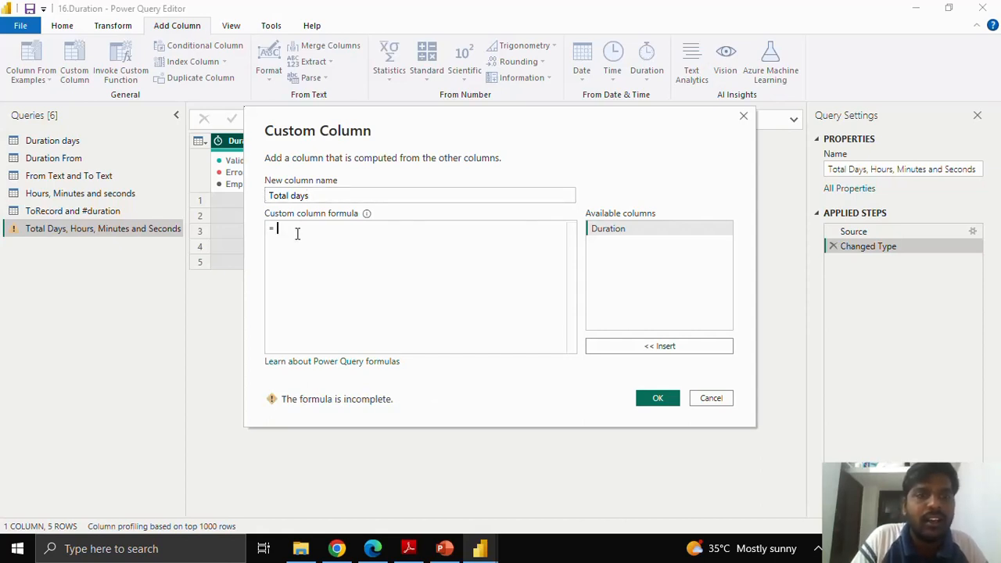
type("tot")
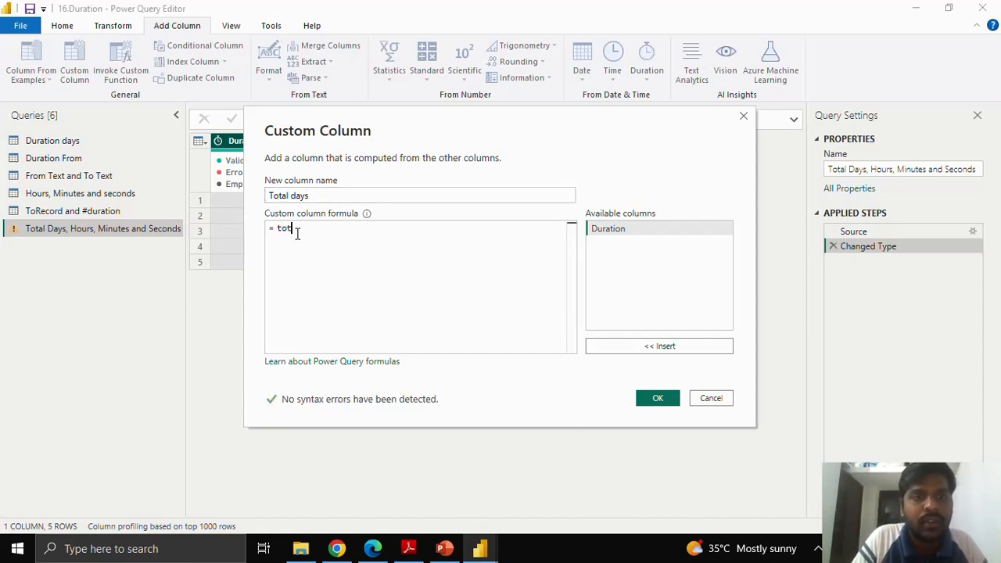
type("alday")
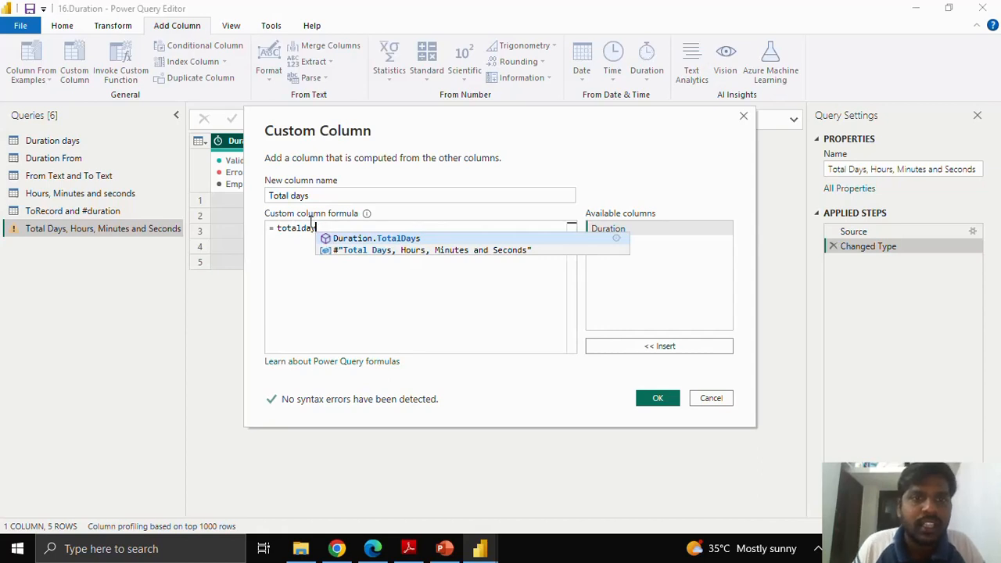
left_click(363, 239)
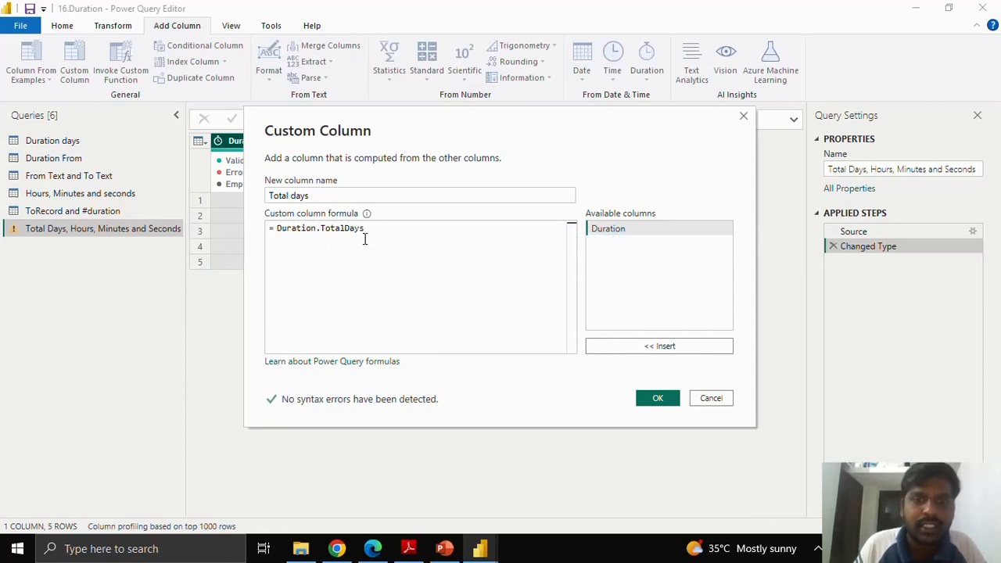
type("(")
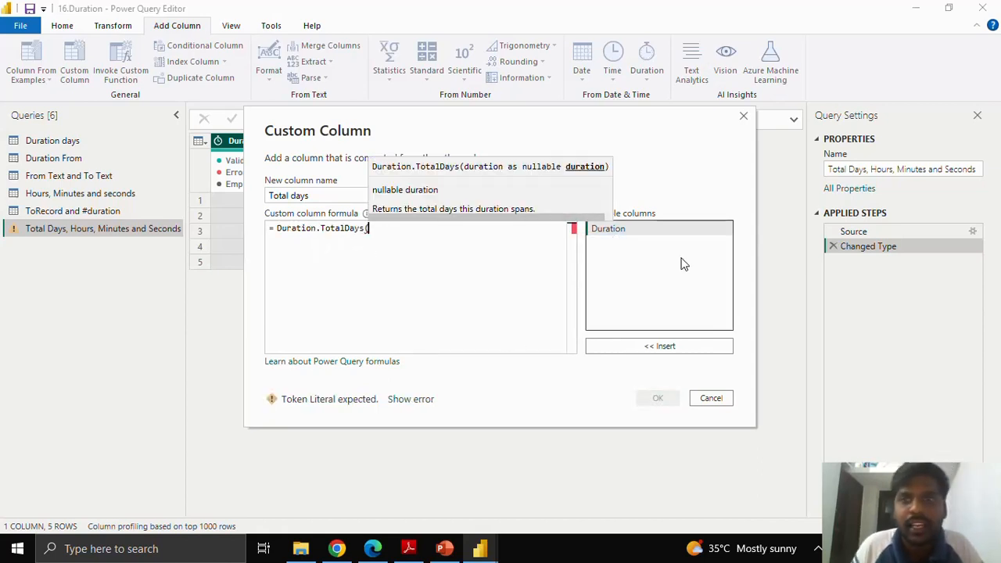
left_click(662, 346)
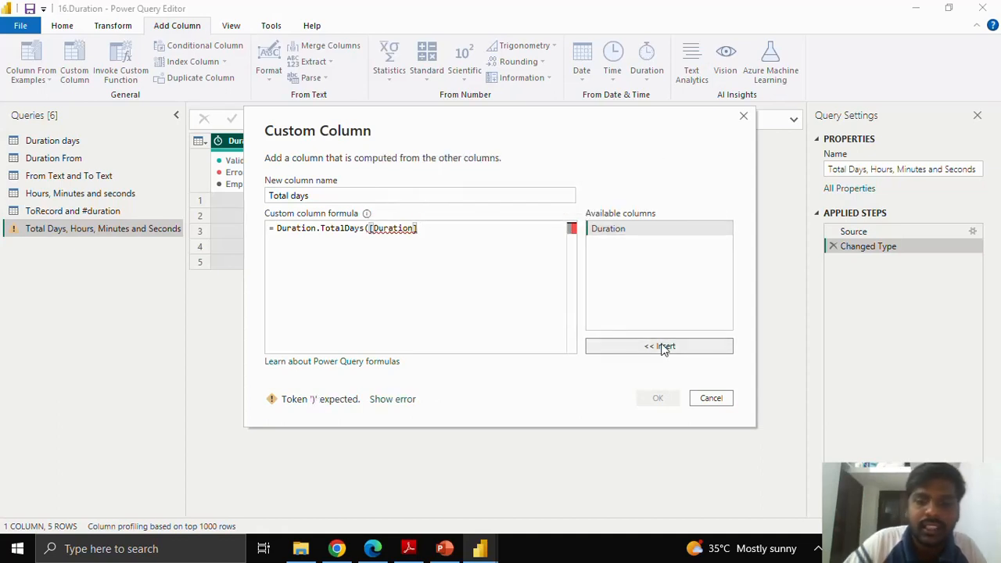
type(")")
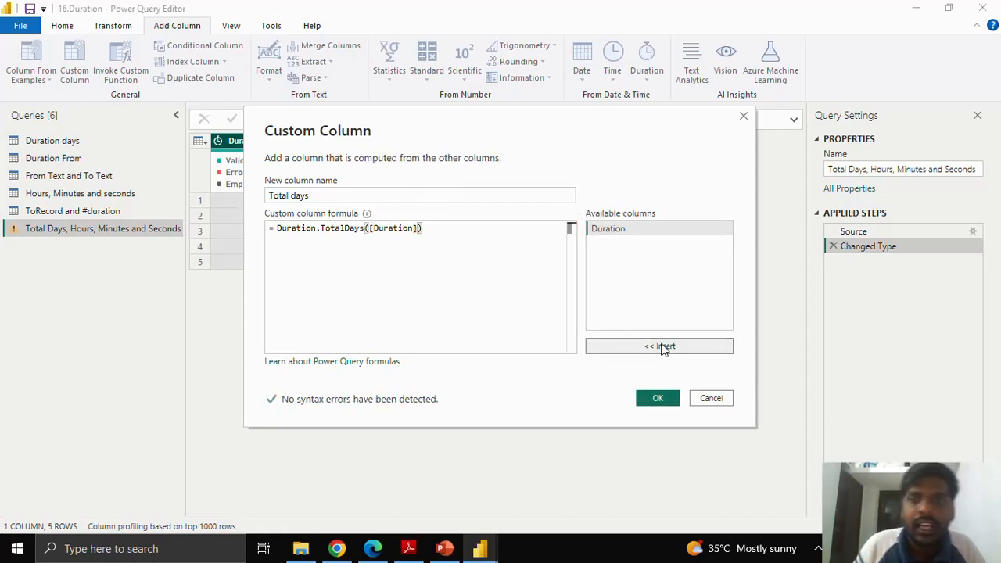
left_click(659, 399)
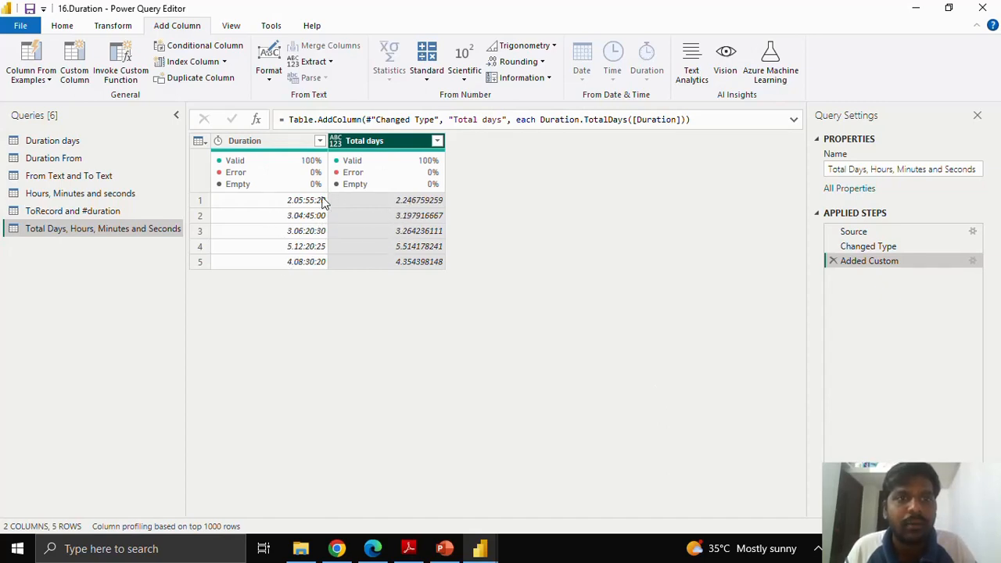
Step: Add a custom column named "Total Hours" with the formula Duration.TotalHours([Duration])
left_click(86, 68)
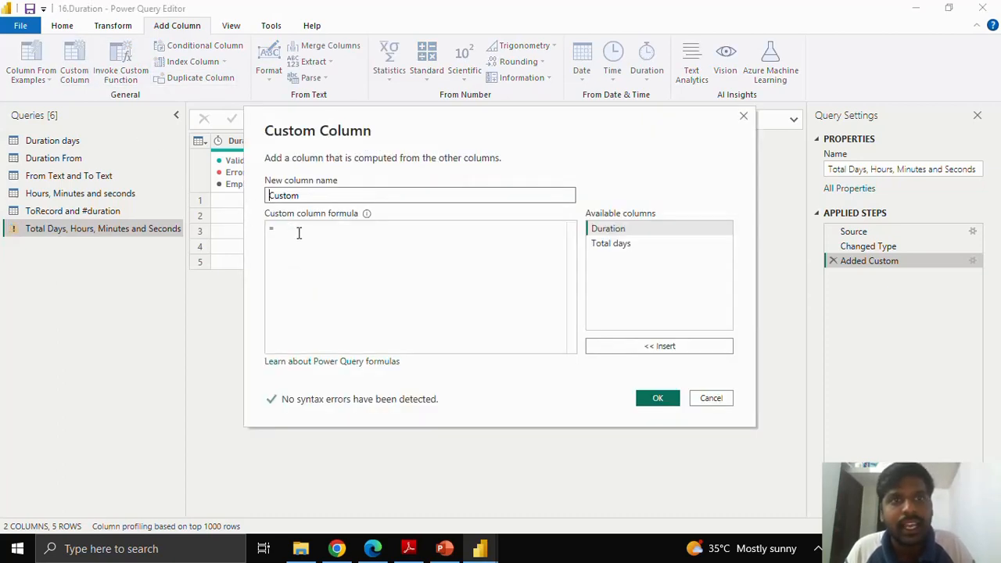
left_click_drag(309, 196, 252, 191)
type("Total Hours")
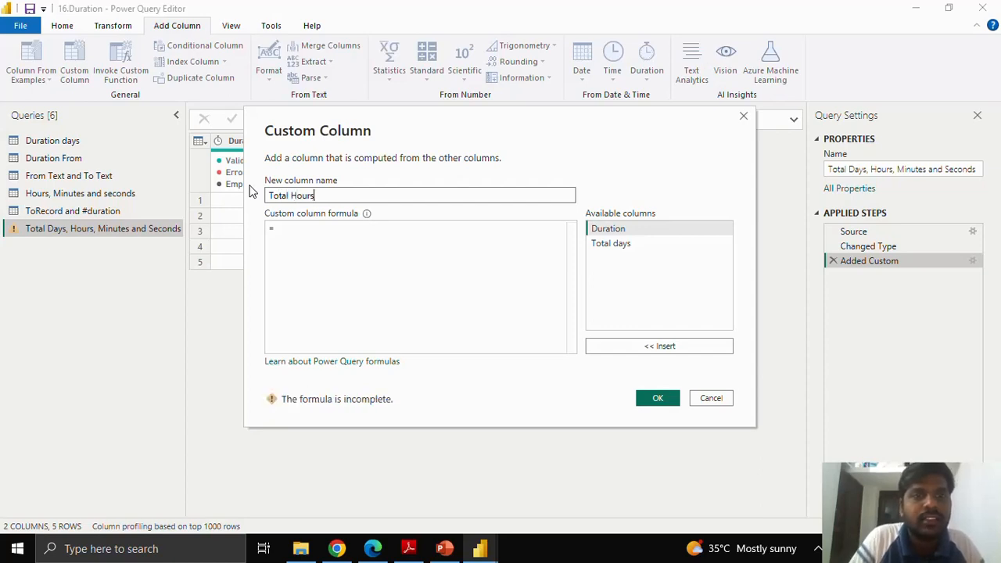
left_click(305, 233)
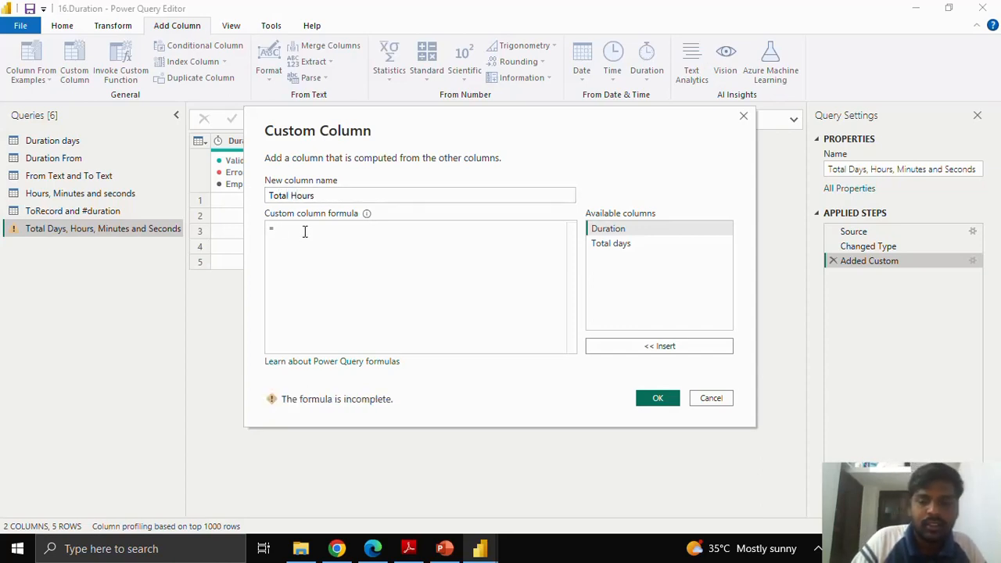
type("totalhour")
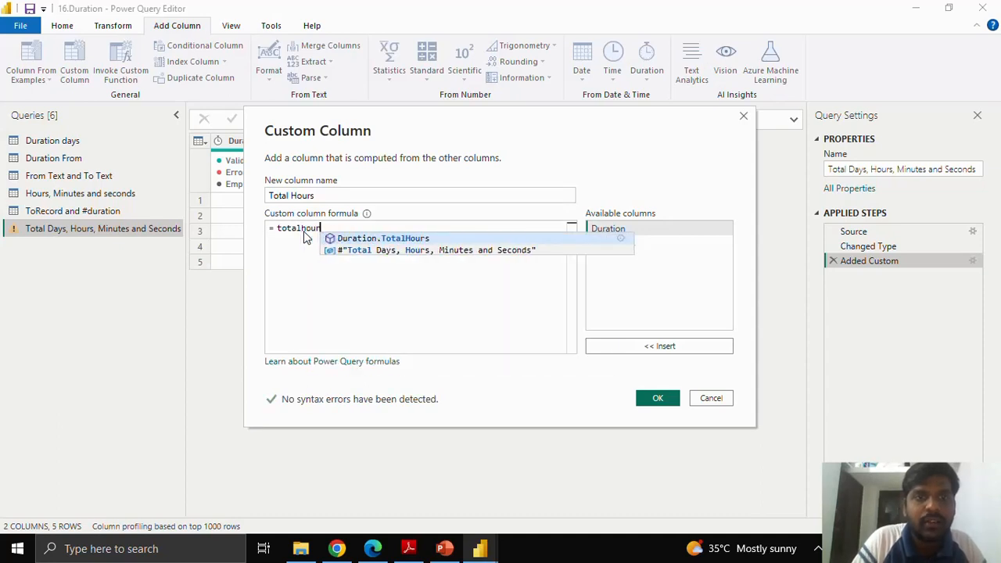
key("Tab")
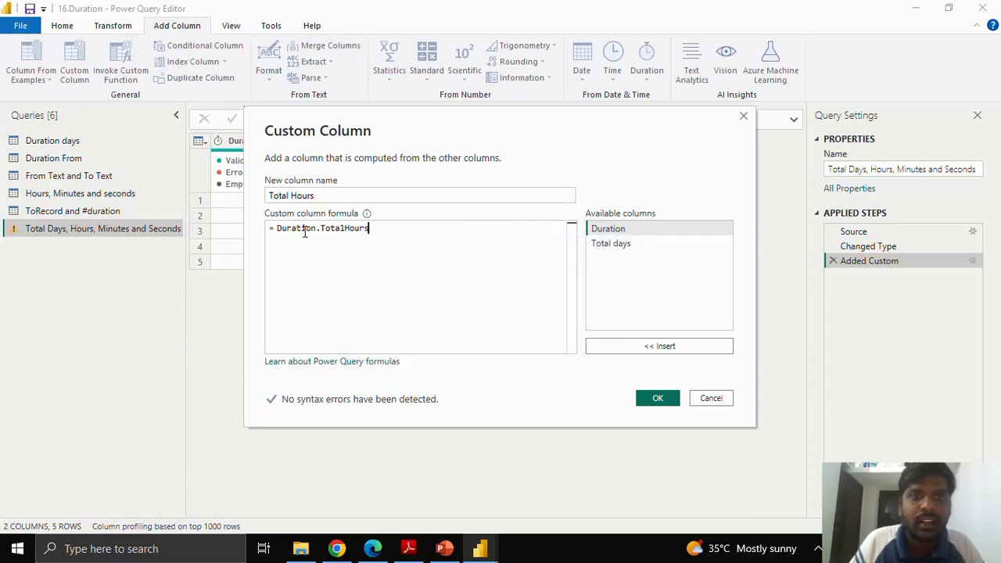
type("(")
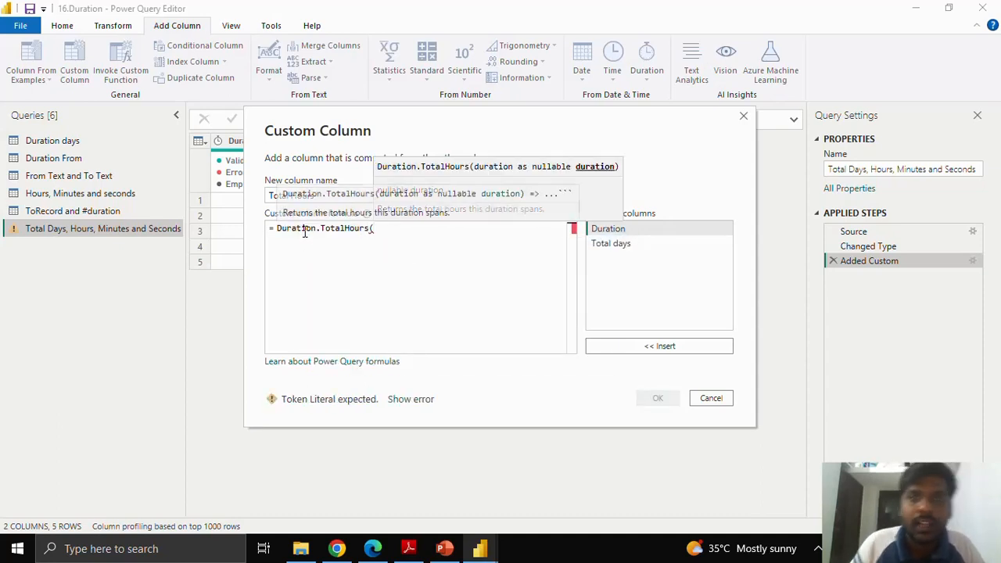
left_click(649, 346)
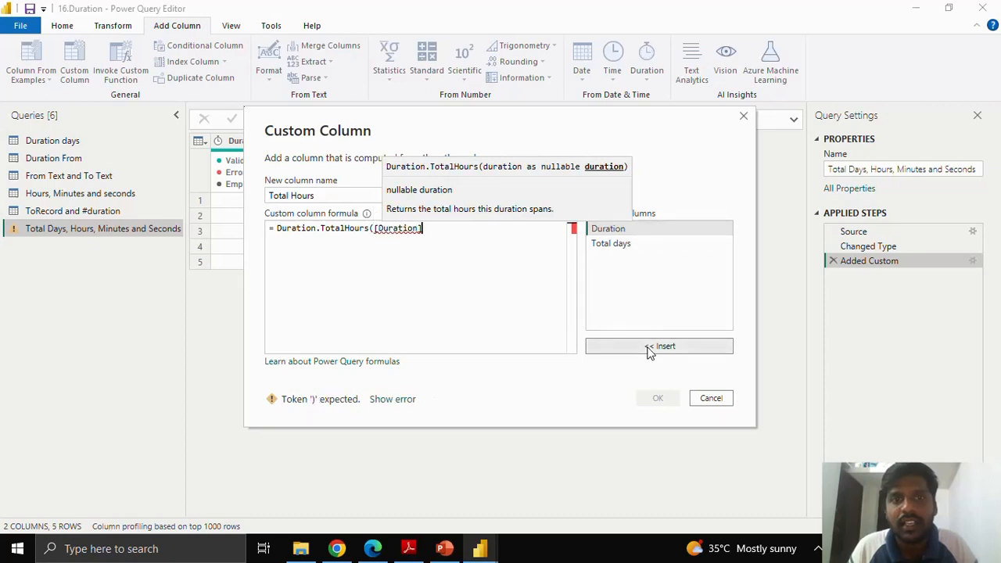
type(")")
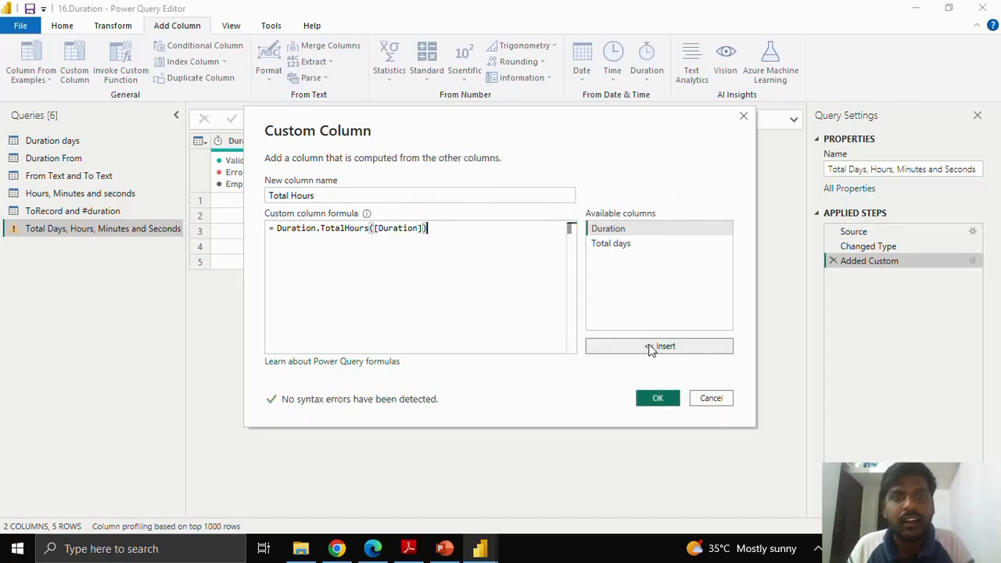
left_click(657, 398)
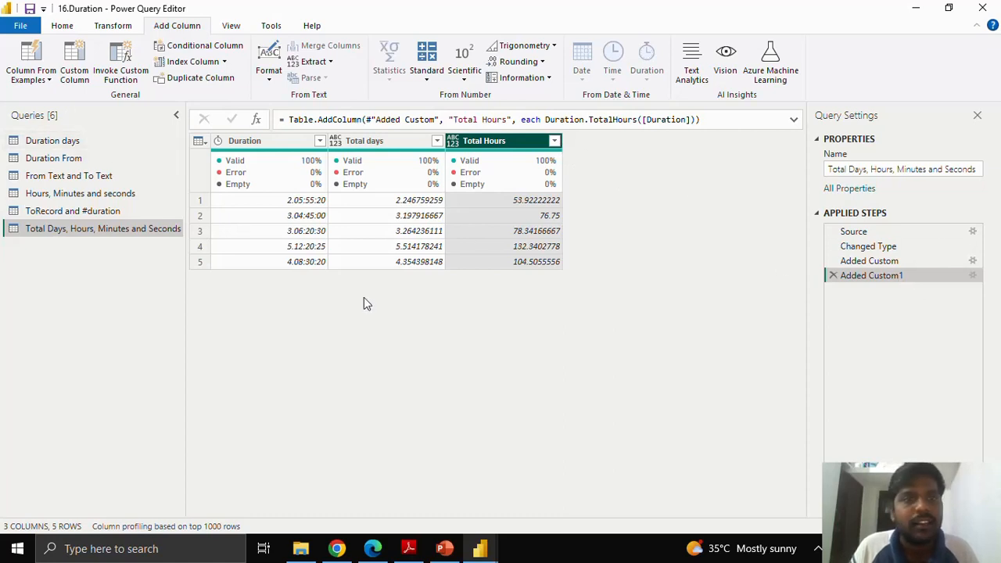
Step: Add a custom column named "Minutes" with the formula Duration.TotalMinutes([Duration])
left_click(76, 62)
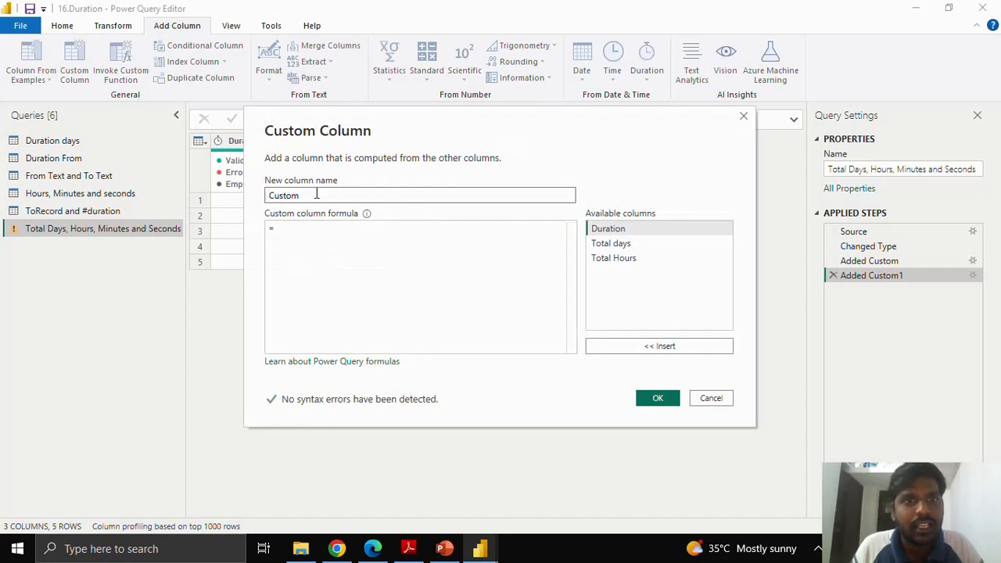
left_click_drag(317, 195, 270, 189)
type("N")
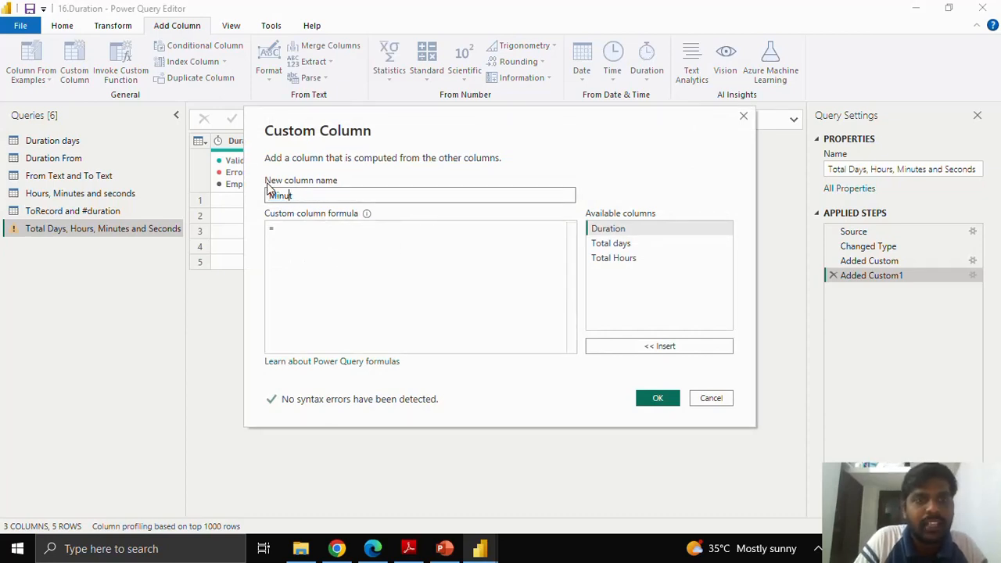
type("Dur")
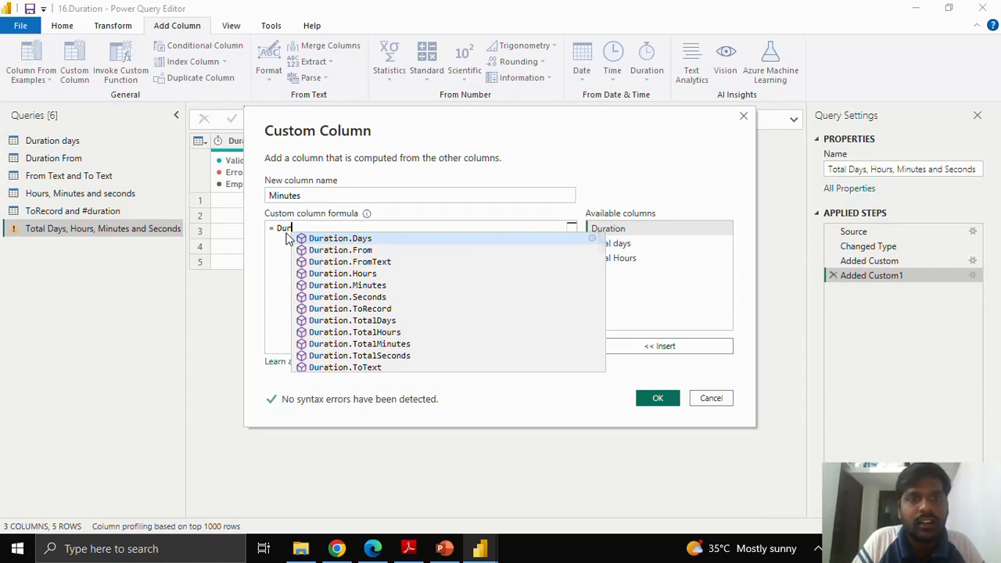
key("Down")
key("Down")
key("Down")
key("Down")
key("Down")
key("Down")
key("Down")
key("Down")
key("Down")
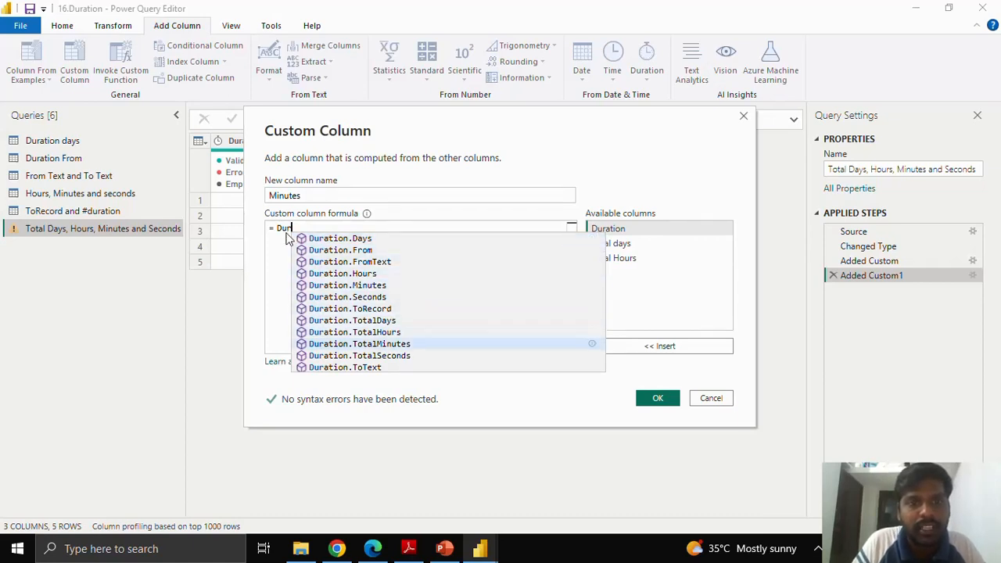
key("Tab")
type("(")
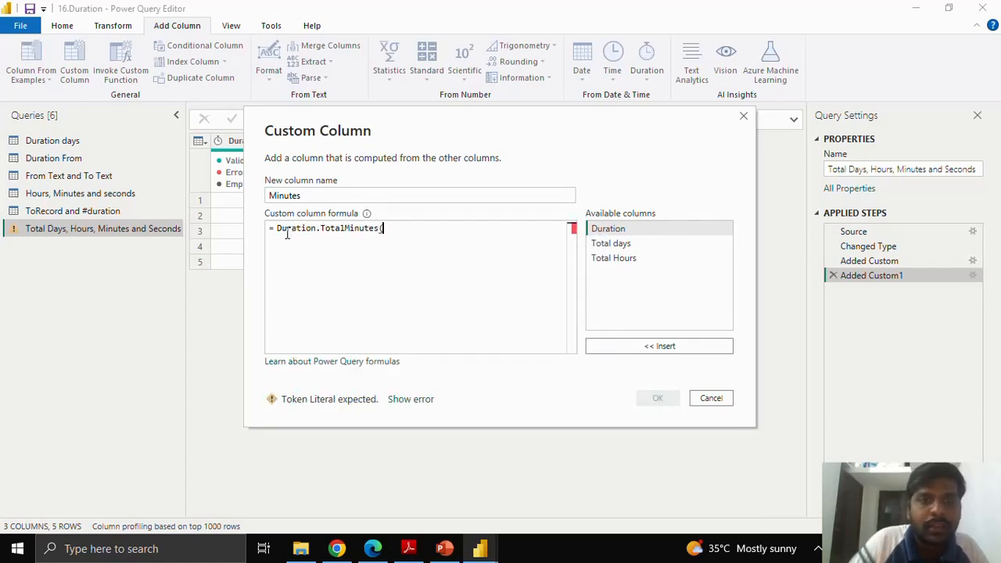
left_click(650, 346)
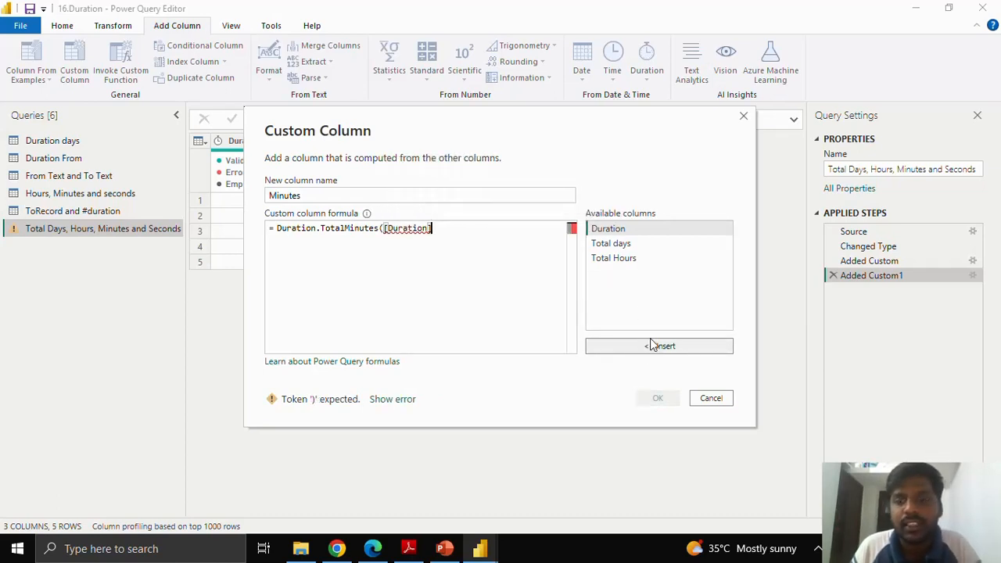
type(")")
left_click(659, 398)
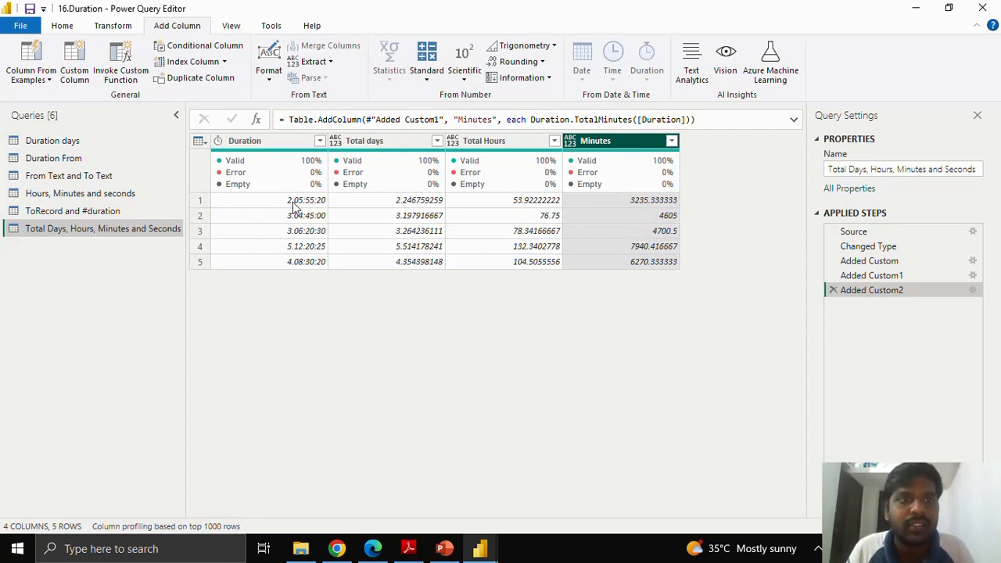
Step: Add a custom column named "Total seconds" with the formula Duration.TotalSeconds([Duration])
left_click(73, 64)
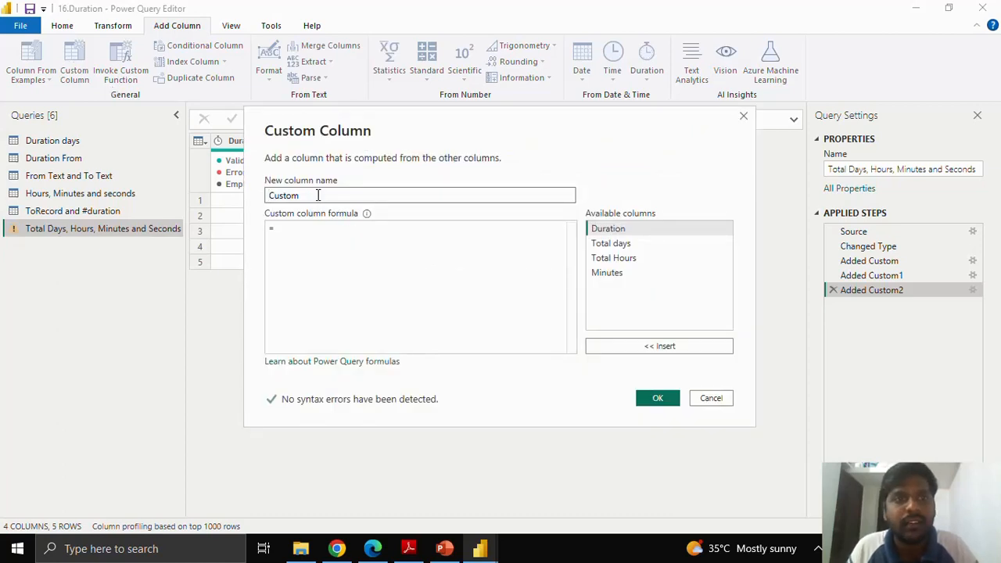
left_click_drag(298, 195, 239, 201)
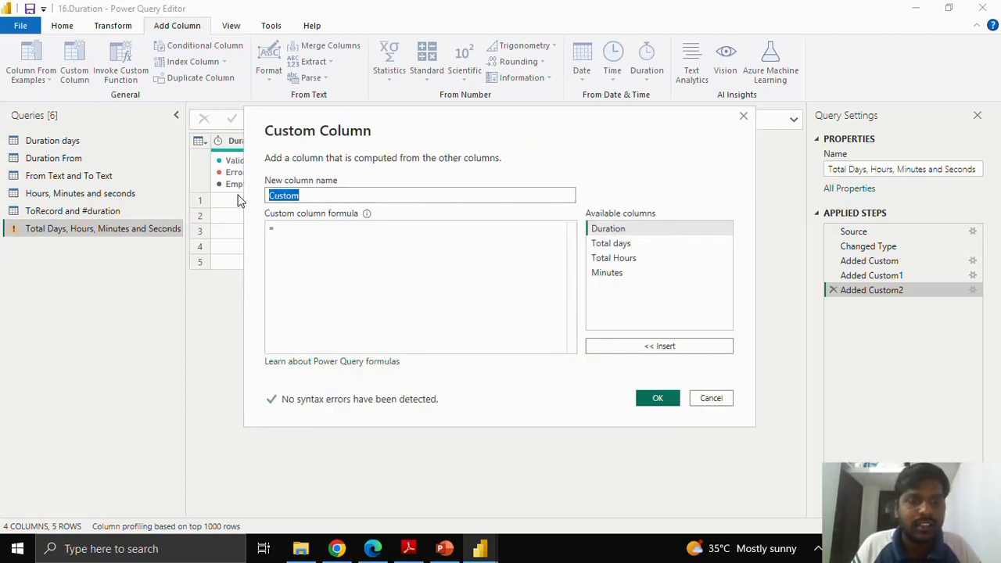
type("Total seconds")
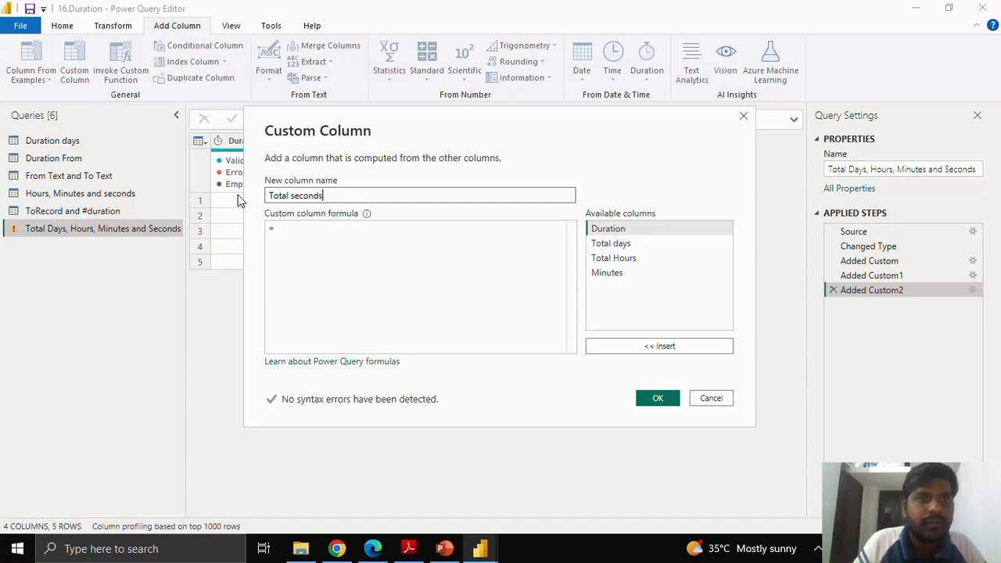
left_click(291, 229)
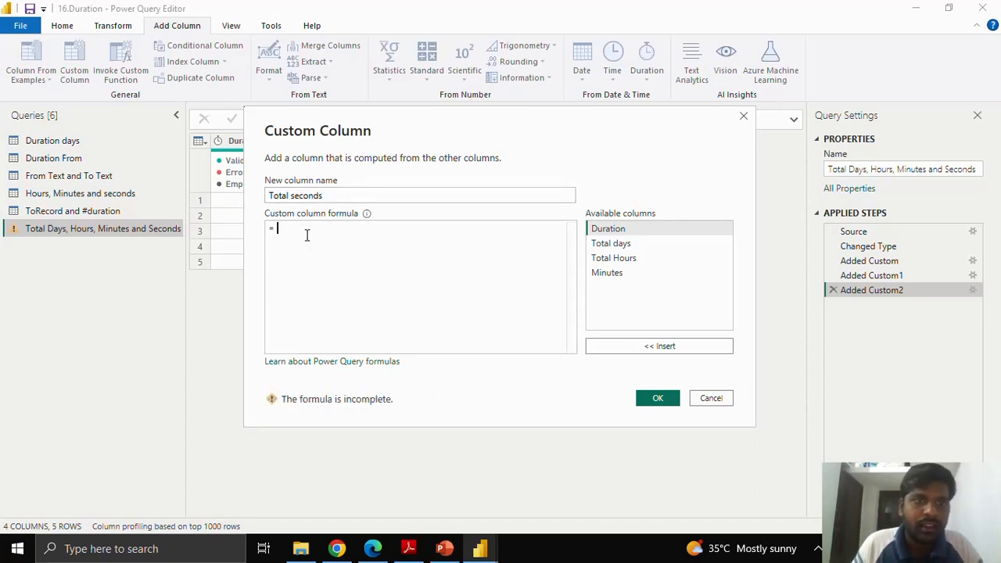
type("totalsec")
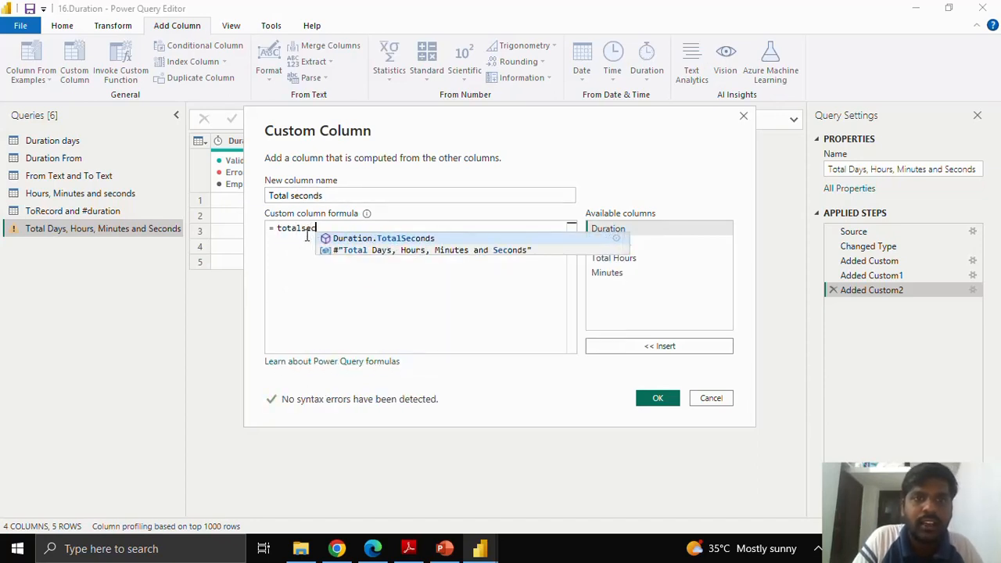
key("Tab")
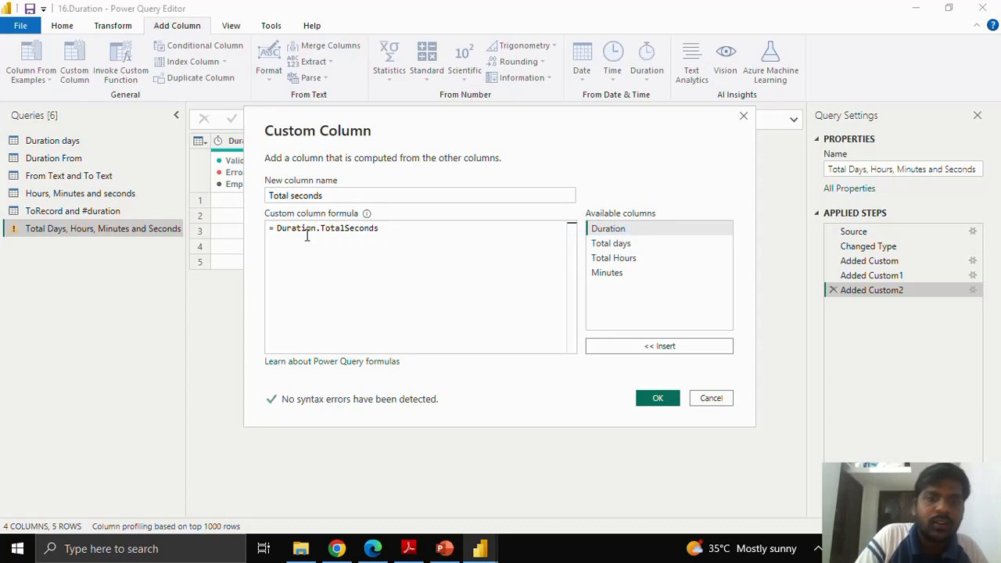
type("(")
left_click(603, 356)
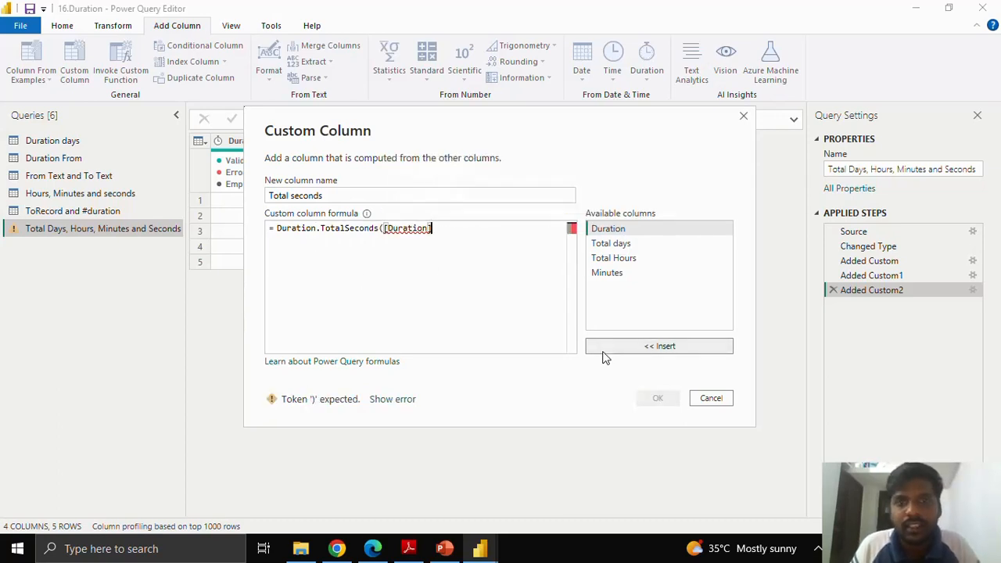
type(")")
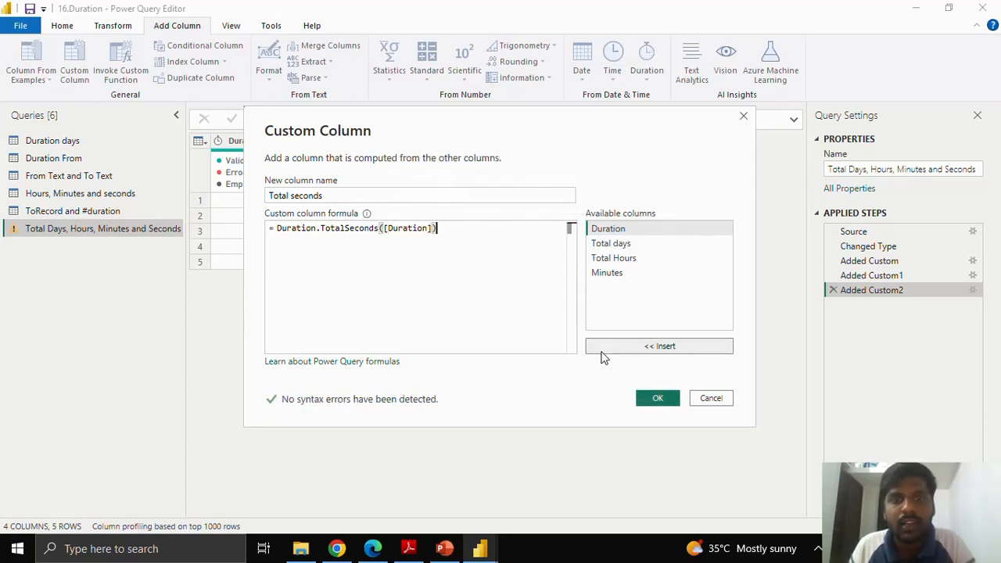
left_click(658, 398)
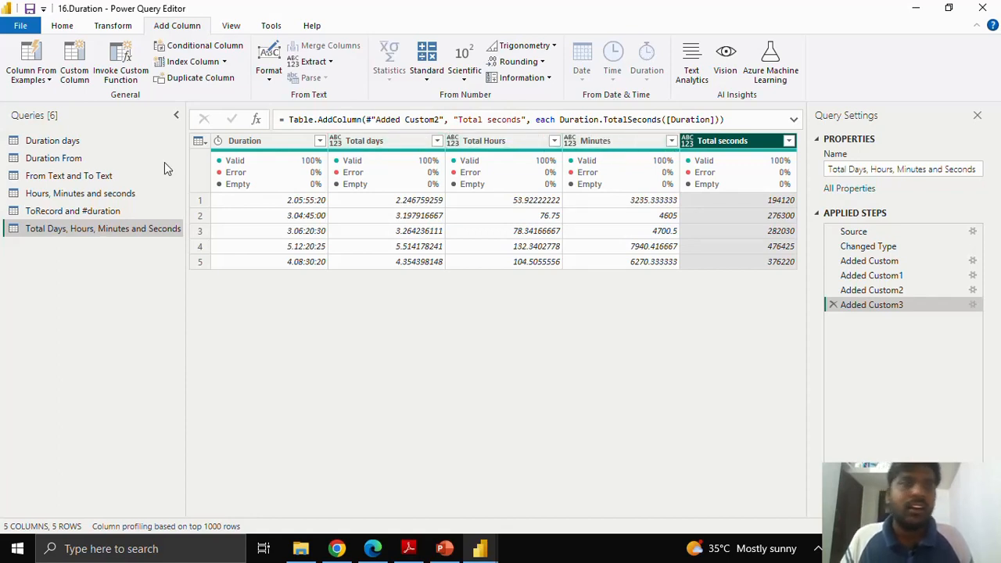
Step: Review the Duration days, Duration From, and From Text and To Text queries in turn
left_click(117, 143)
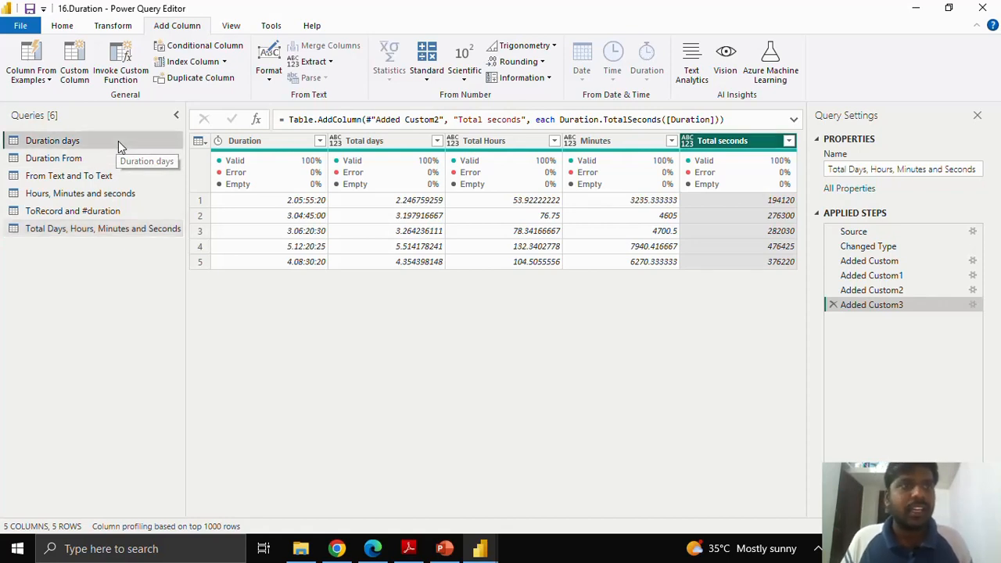
left_click(112, 160)
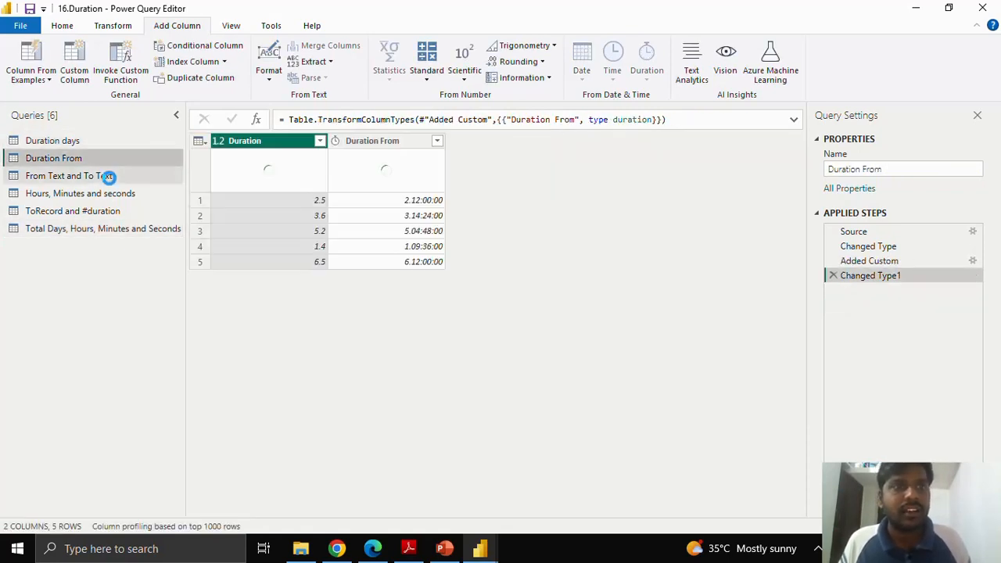
left_click(109, 177)
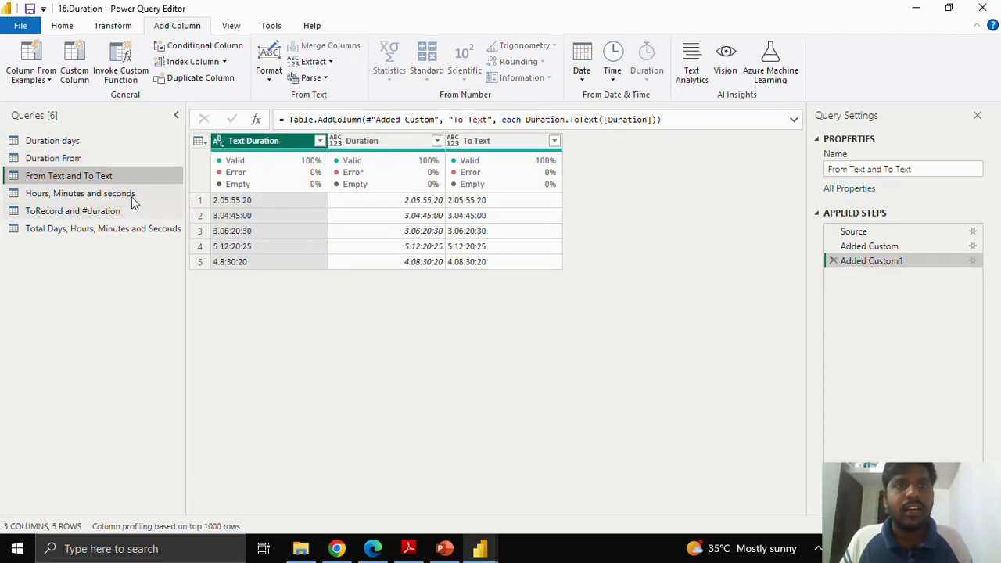